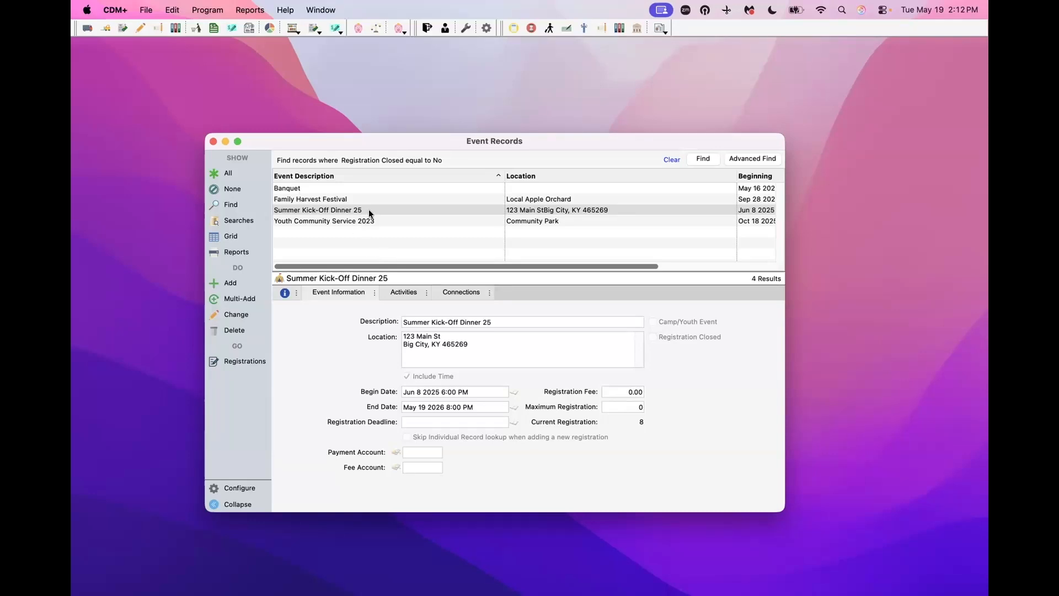
- Add event 'Summer Kidk-Off Dinner 26' at 123 Main St, Big City, KY 54652 with Include Time on
{"action": "left_click", "coordinate": [230, 284]}
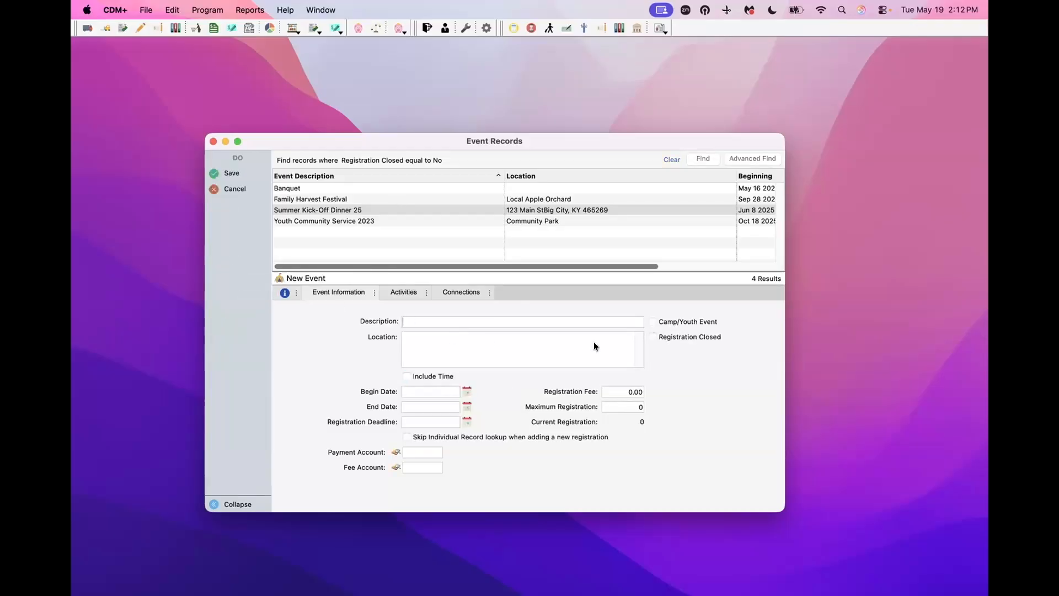
{"action": "type", "text": "Summer Kidk-Off Dinner"}
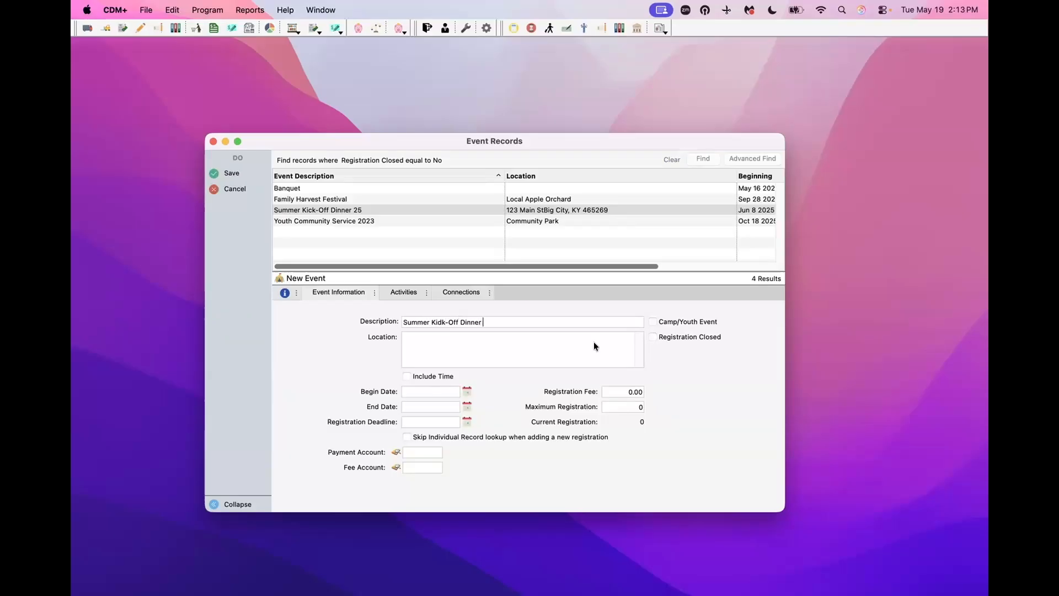
{"action": "type", "text": " 26"}
{"action": "type", "text": "123 Main St"}
{"action": "type", "text": " Big City, KY 54652"}
{"action": "left_click", "coordinate": [405, 374]}
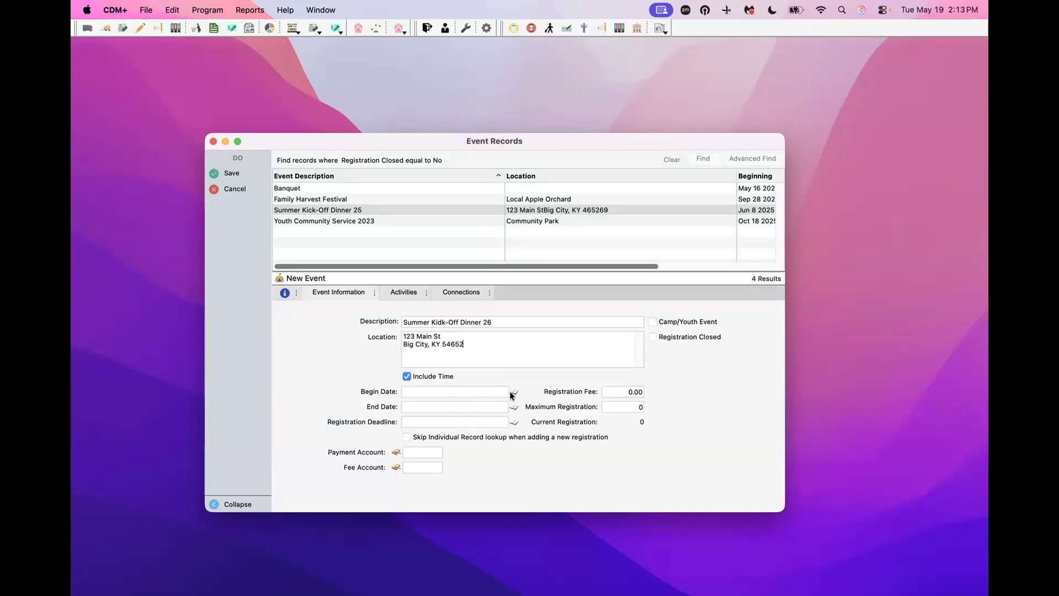
- Set the event's begin date and time to June 7, 2026 at 6:00 PM
{"action": "left_click", "coordinate": [513, 393]}
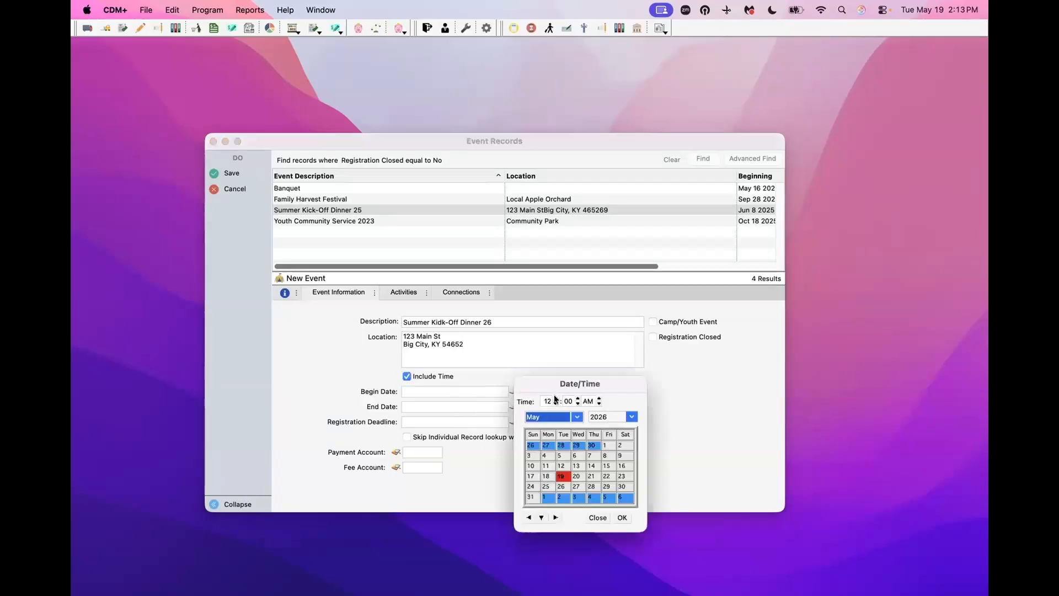
{"action": "double_click", "coordinate": [542, 398]}
{"action": "type", "text": "06"}
{"action": "left_click", "coordinate": [599, 398]}
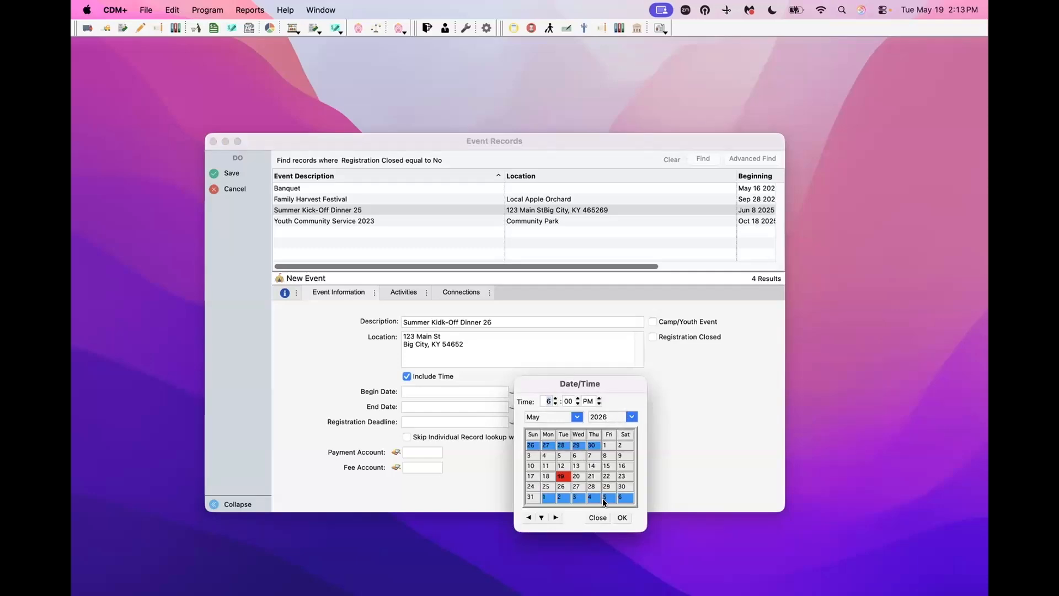
{"action": "left_click", "coordinate": [554, 517]}
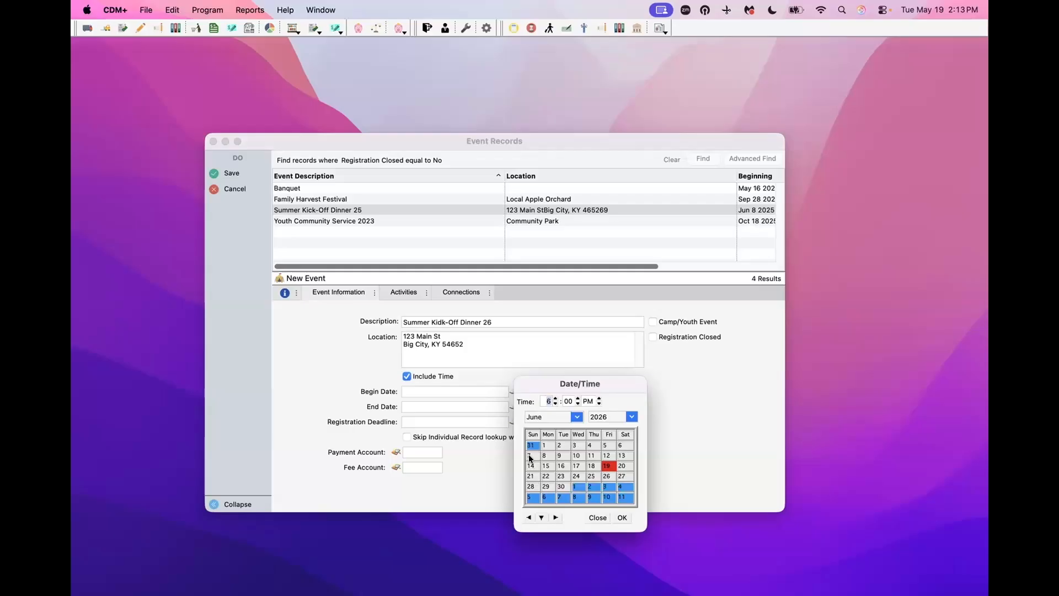
{"action": "left_click", "coordinate": [530, 456]}
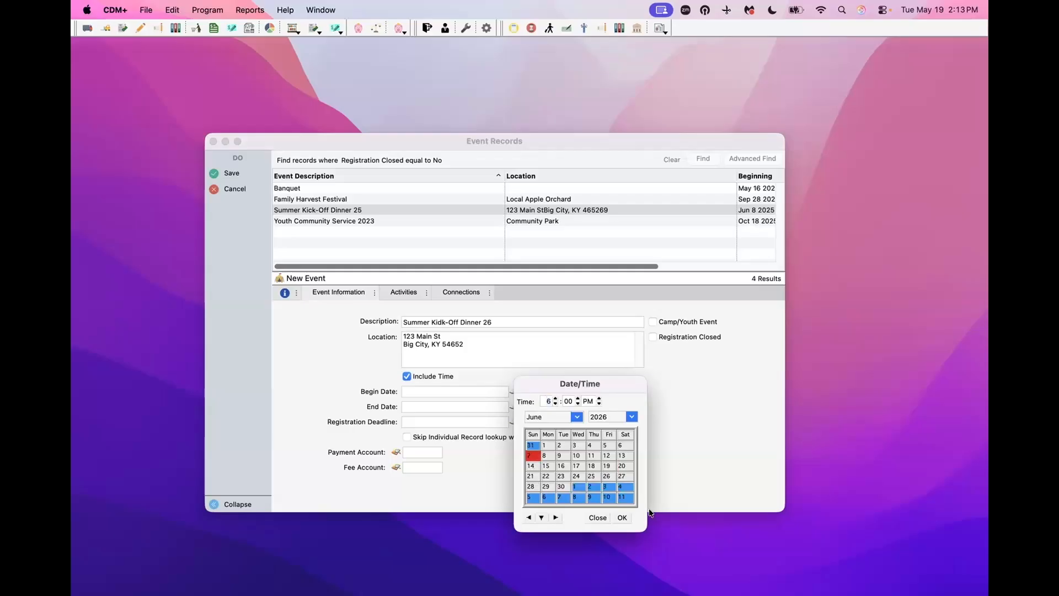
{"action": "left_click", "coordinate": [622, 517]}
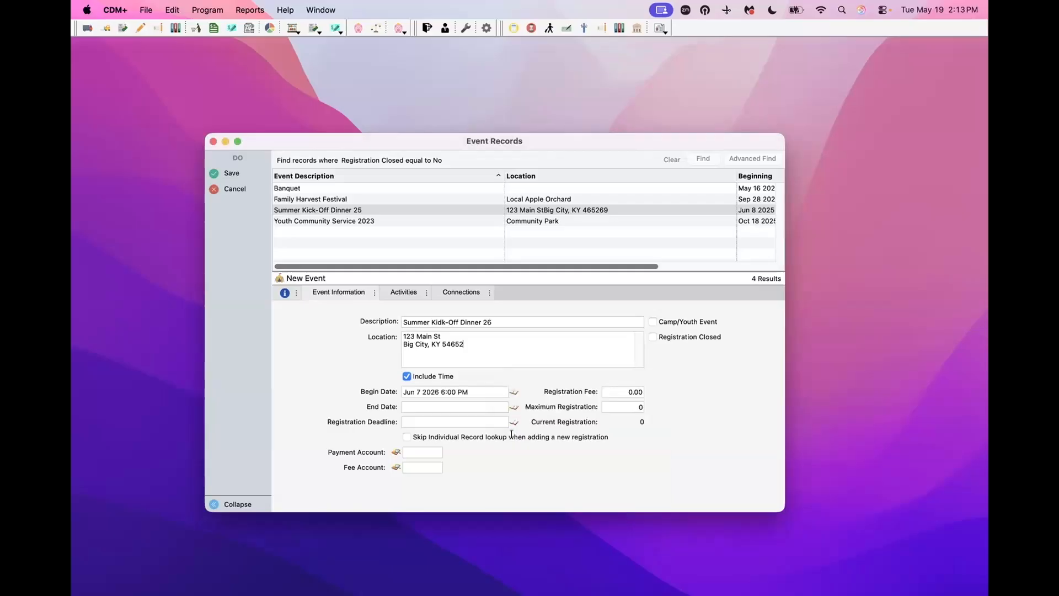
- Set the event's end date and time to June 7, 2026 at 9:00 PM
{"action": "left_click", "coordinate": [513, 407]}
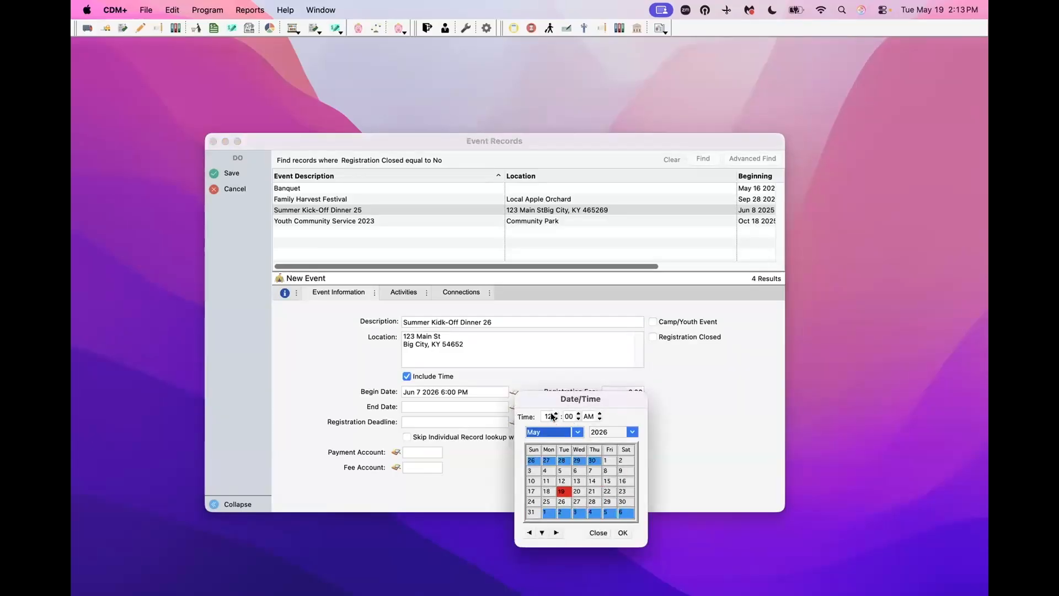
{"action": "left_click", "coordinate": [548, 417]}
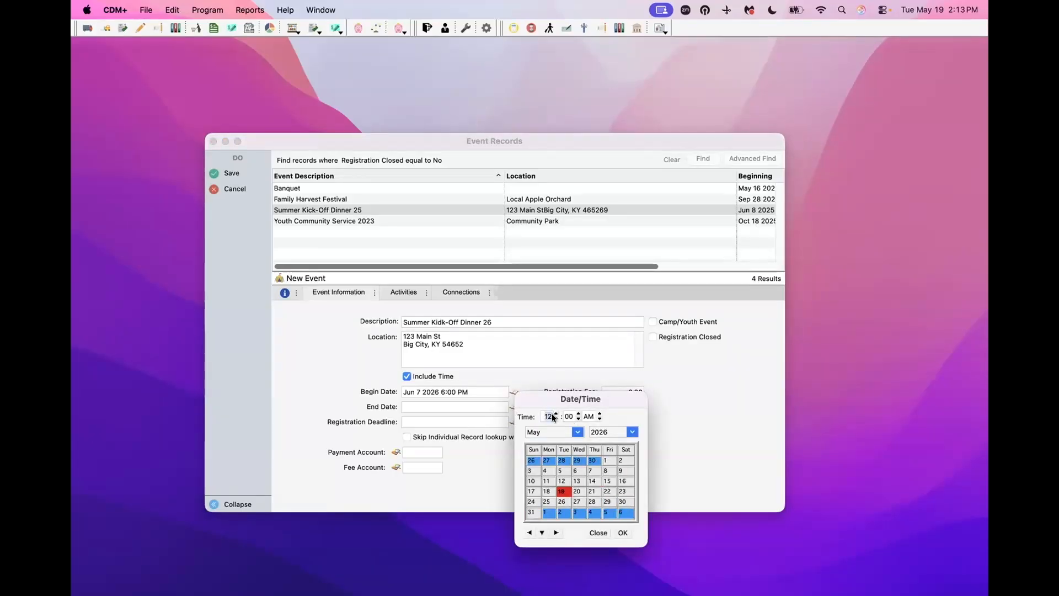
{"action": "type", "text": "09"}
{"action": "left_click", "coordinate": [573, 433]}
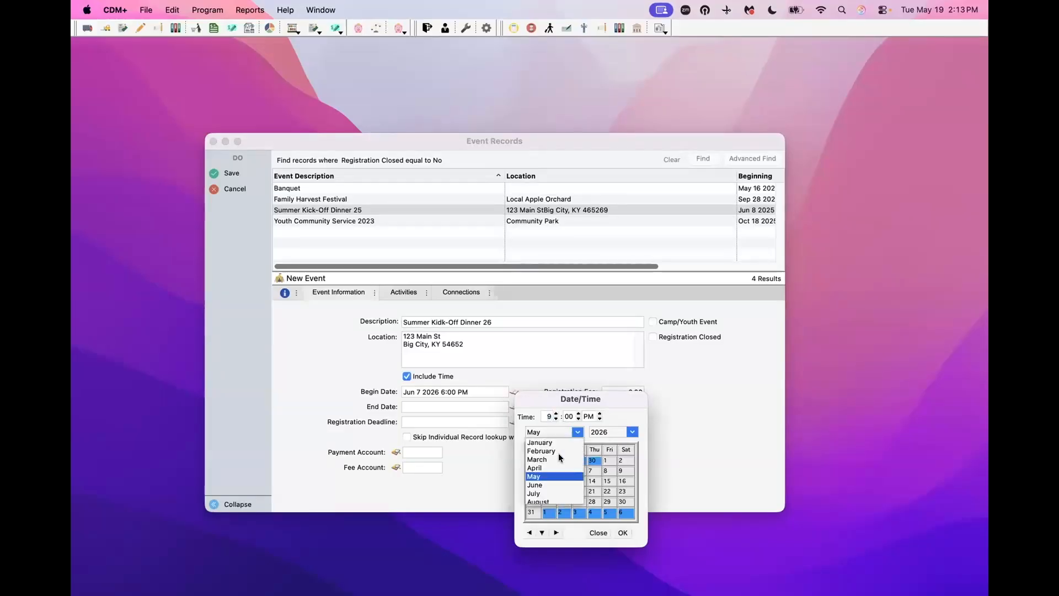
{"action": "left_click", "coordinate": [548, 481]}
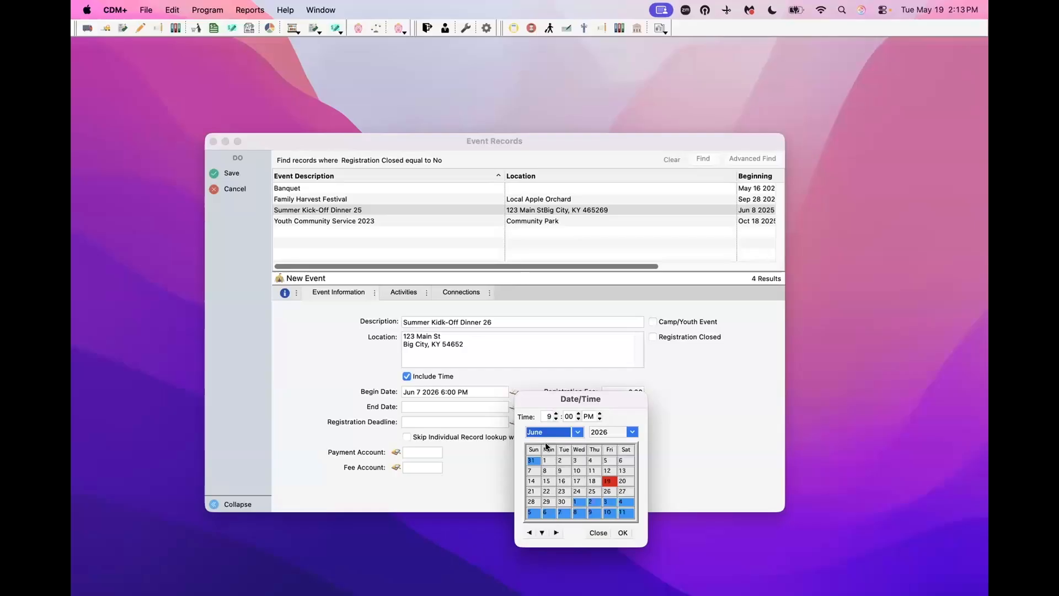
{"action": "left_click", "coordinate": [529, 471]}
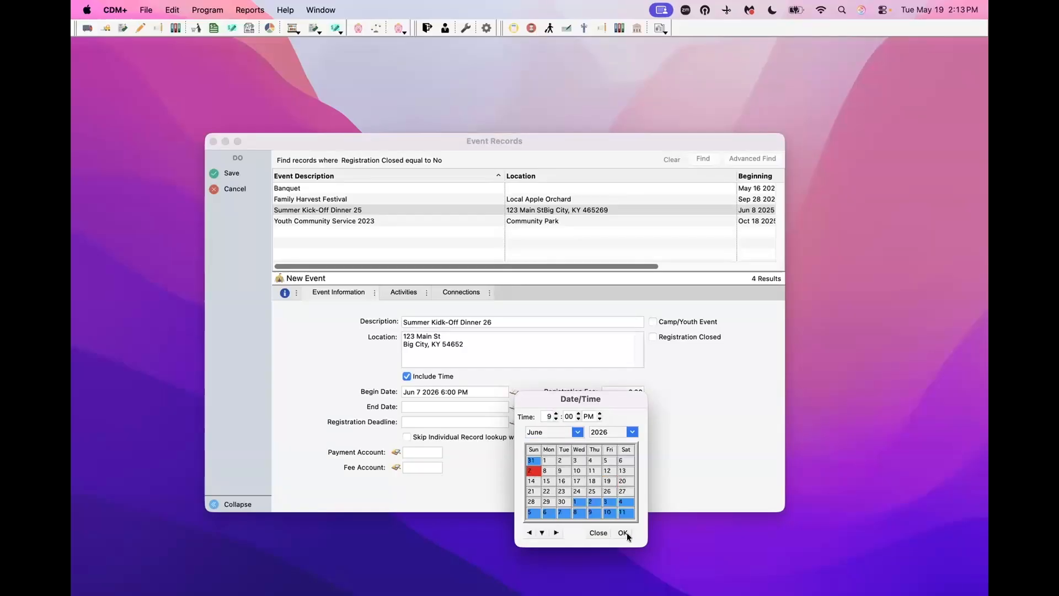
{"action": "left_click", "coordinate": [623, 532]}
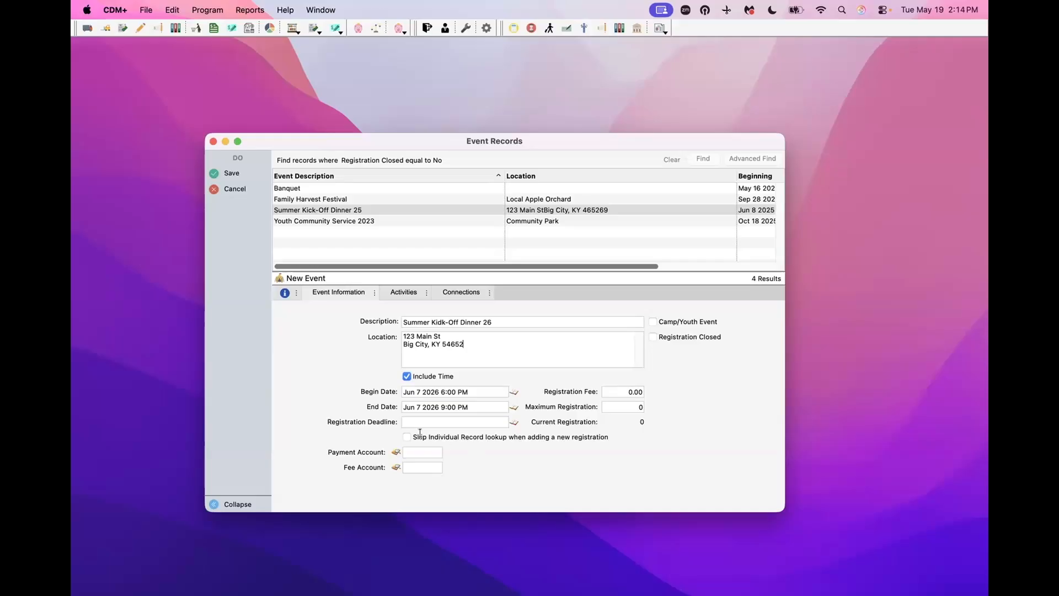
- Turn on 'Skip Individual Record lookup when adding a new registration'
{"action": "left_click", "coordinate": [558, 437]}
- Load the eight activities from Summer Kick-Off Dinner 25 and widen the window to show fees
{"action": "left_click", "coordinate": [404, 291]}
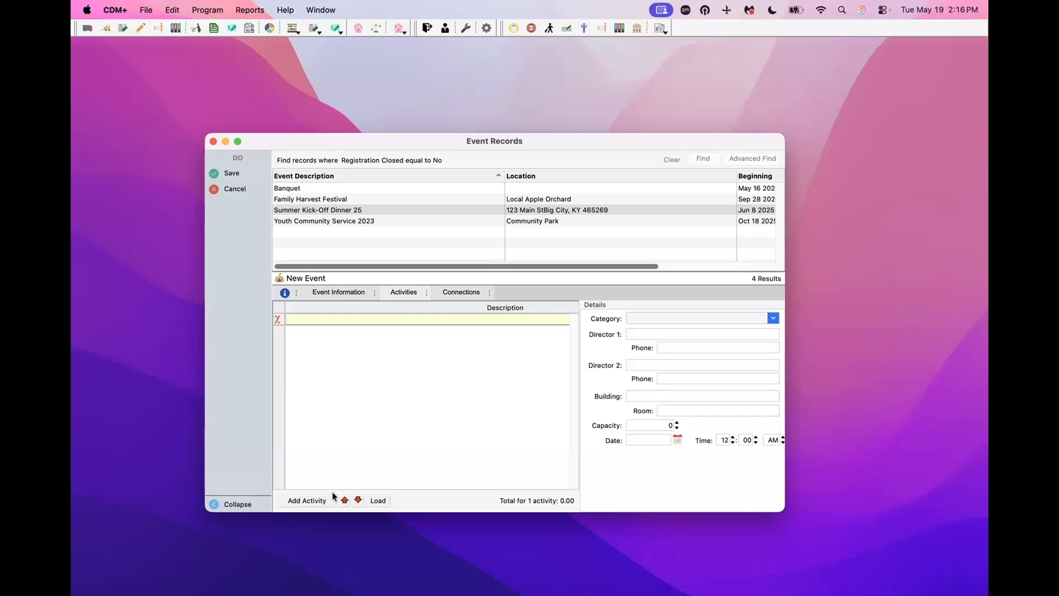
{"action": "left_click", "coordinate": [378, 500]}
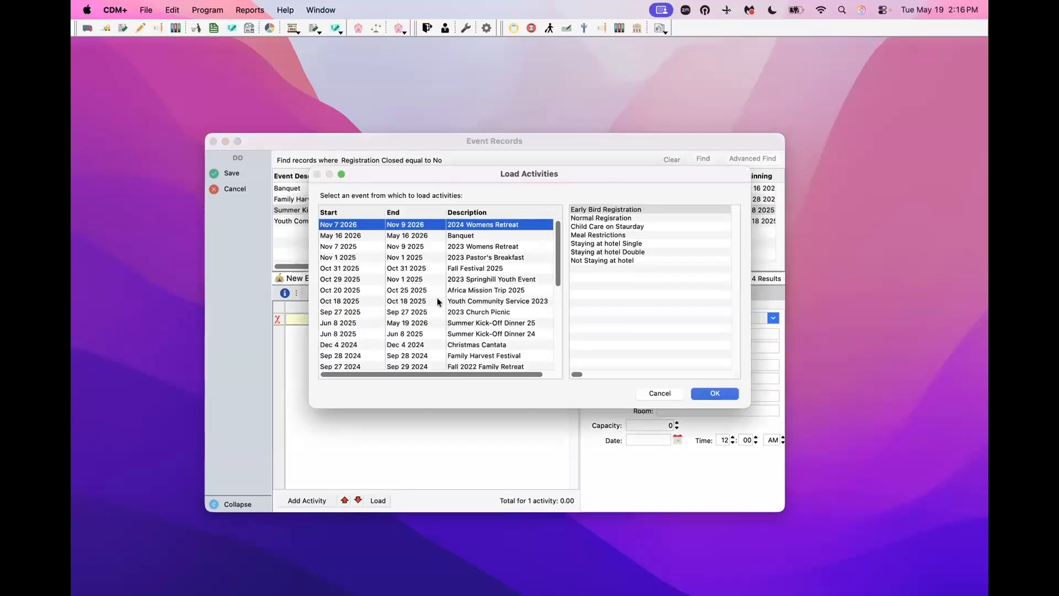
{"action": "scroll", "coordinate": [488, 312], "scroll_direction": "down", "scroll_amount": 5}
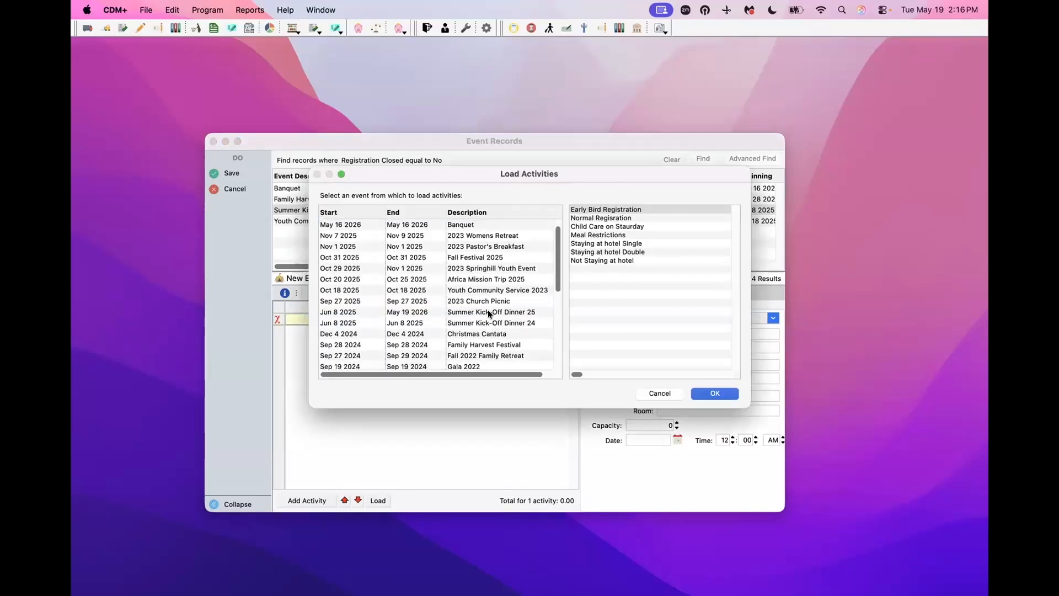
{"action": "scroll", "coordinate": [487, 309], "scroll_direction": "up", "scroll_amount": 4}
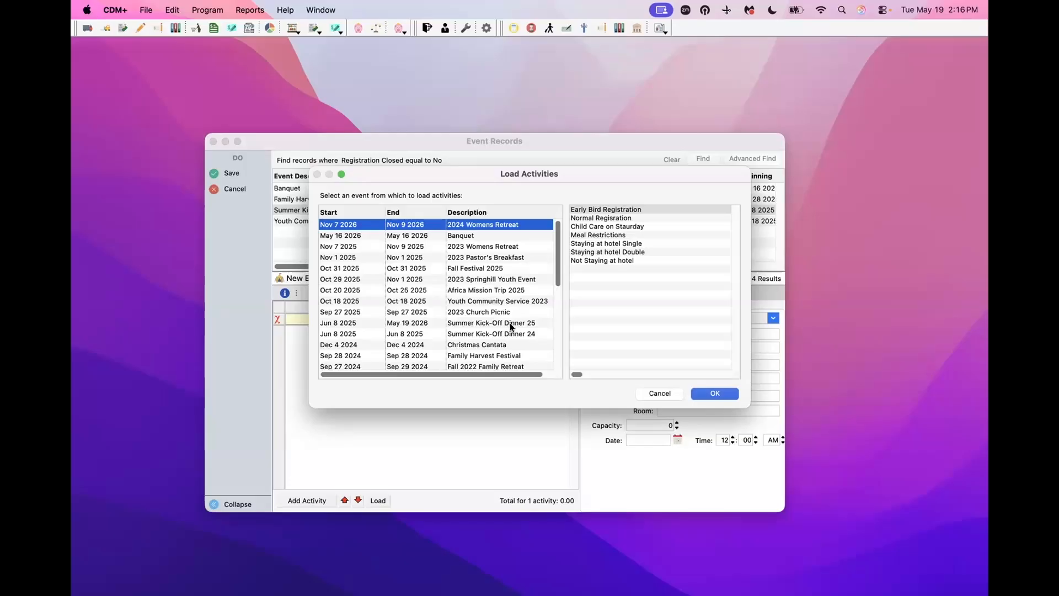
{"action": "left_click", "coordinate": [509, 322]}
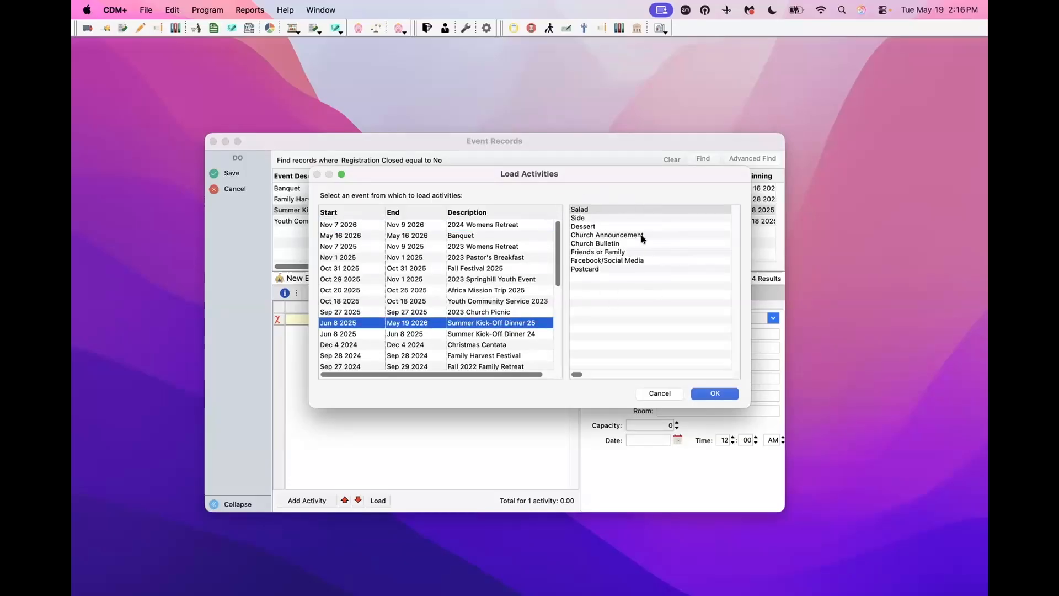
{"action": "left_click", "coordinate": [715, 392]}
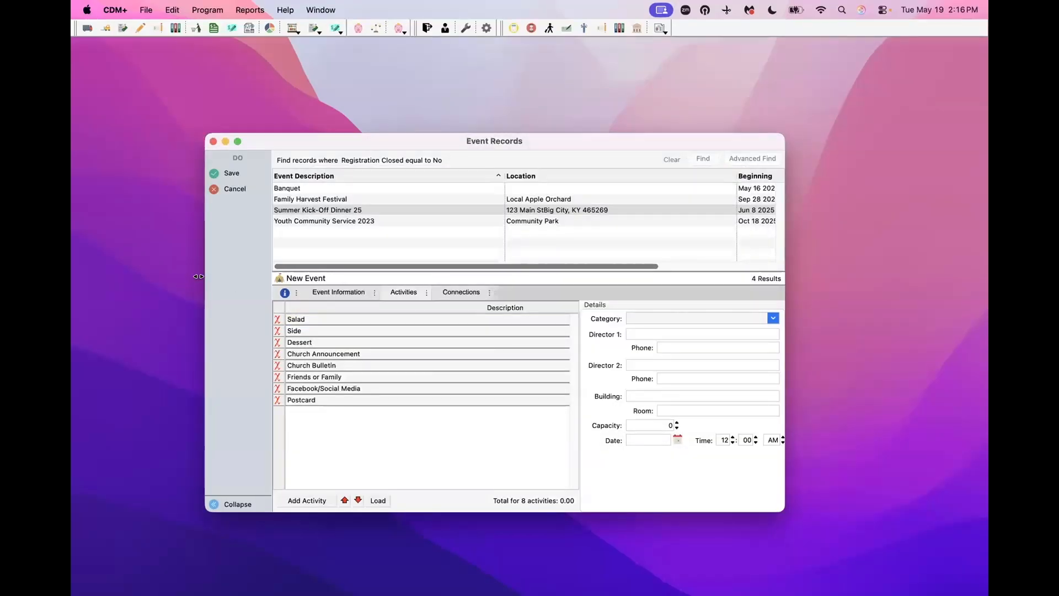
{"action": "left_click_drag", "start_coordinate": [204, 276], "coordinate": [165, 276]}
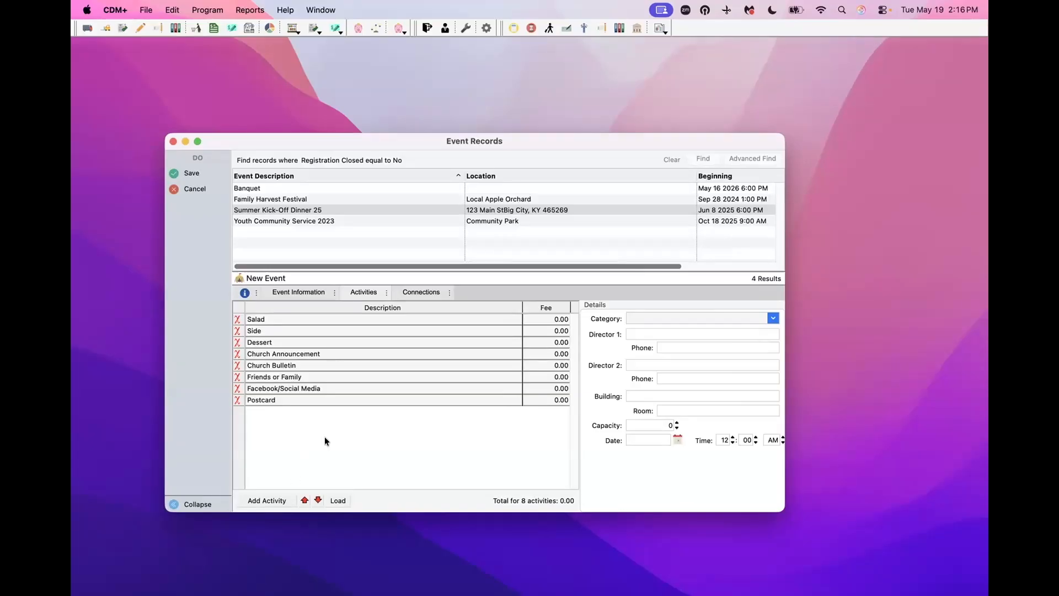
- Review the Salad activity's details, then show the event's Connections page
{"action": "left_click", "coordinate": [313, 320]}
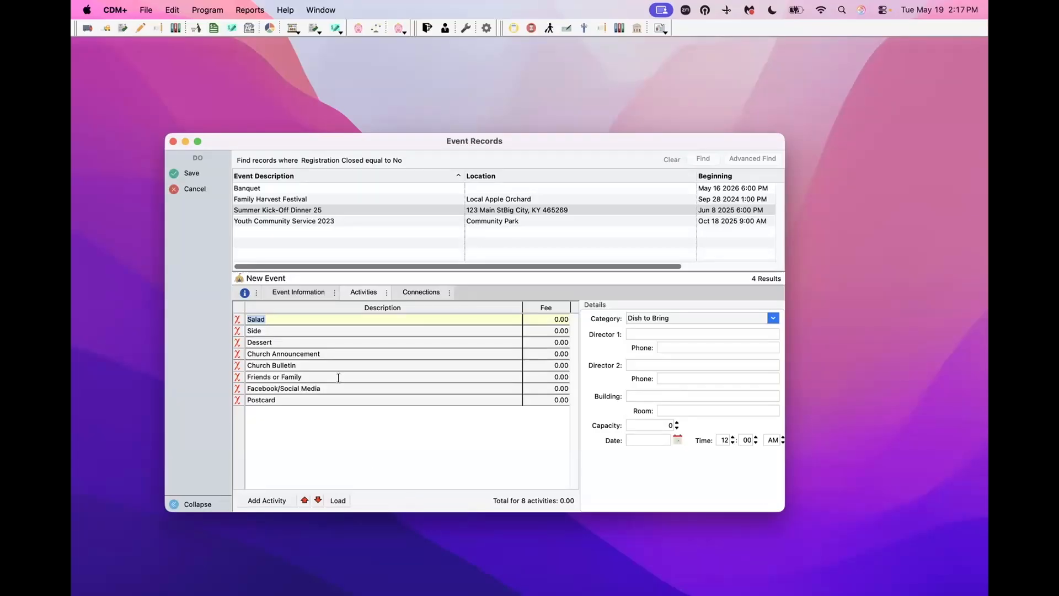
{"action": "left_click", "coordinate": [417, 291]}
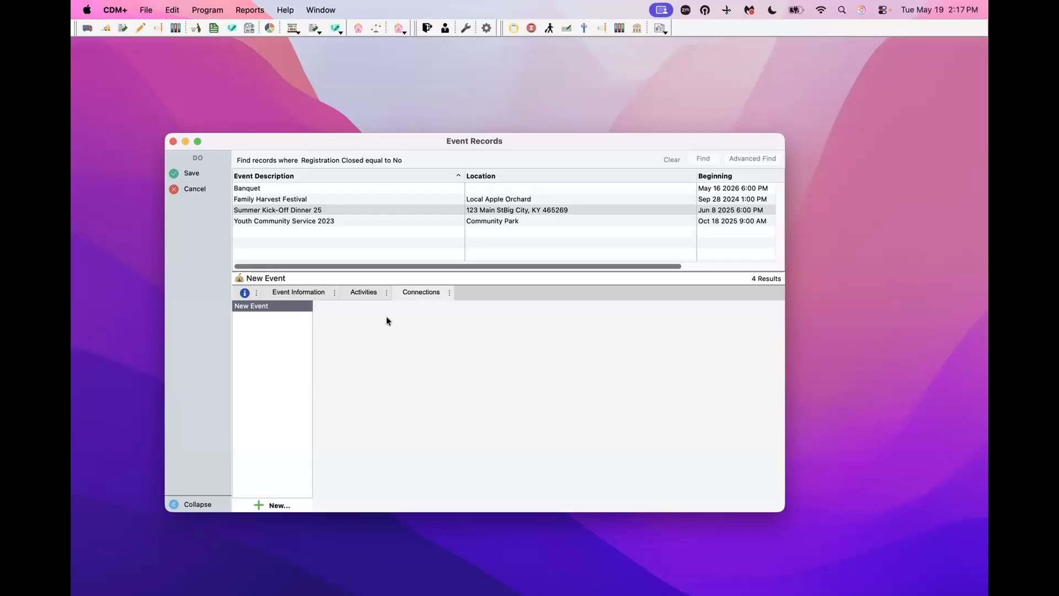
- Start a new Individual Records connection and select a person from the full list
{"action": "left_click", "coordinate": [271, 504]}
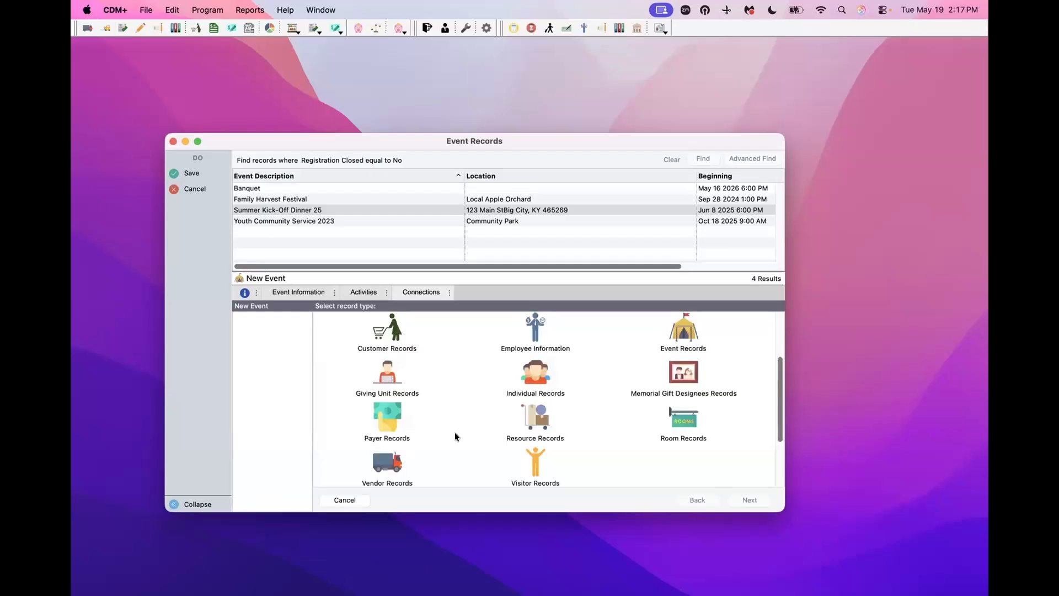
{"action": "left_click", "coordinate": [531, 380]}
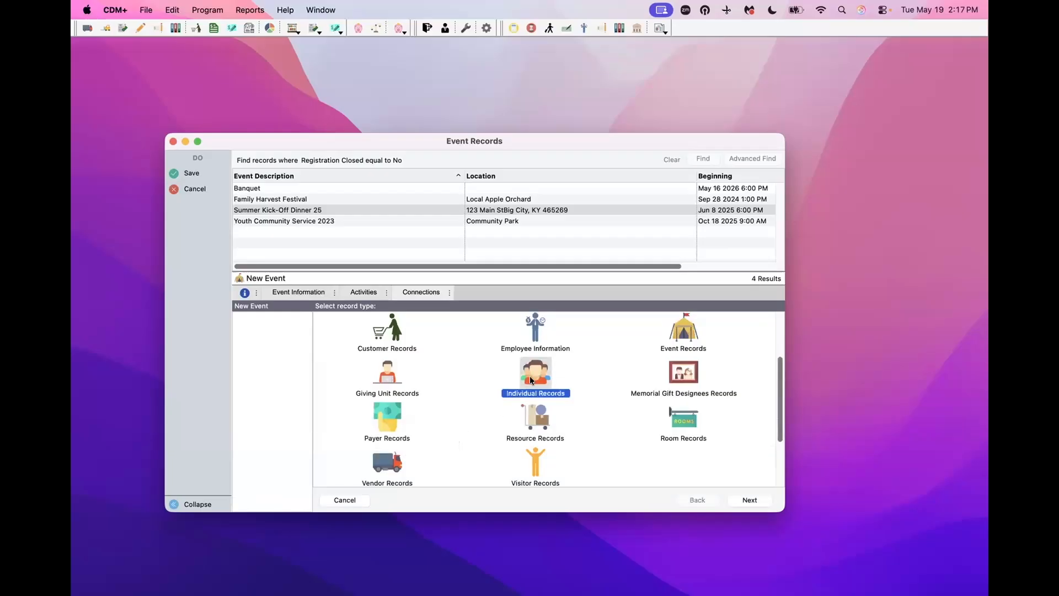
{"action": "left_click", "coordinate": [748, 501]}
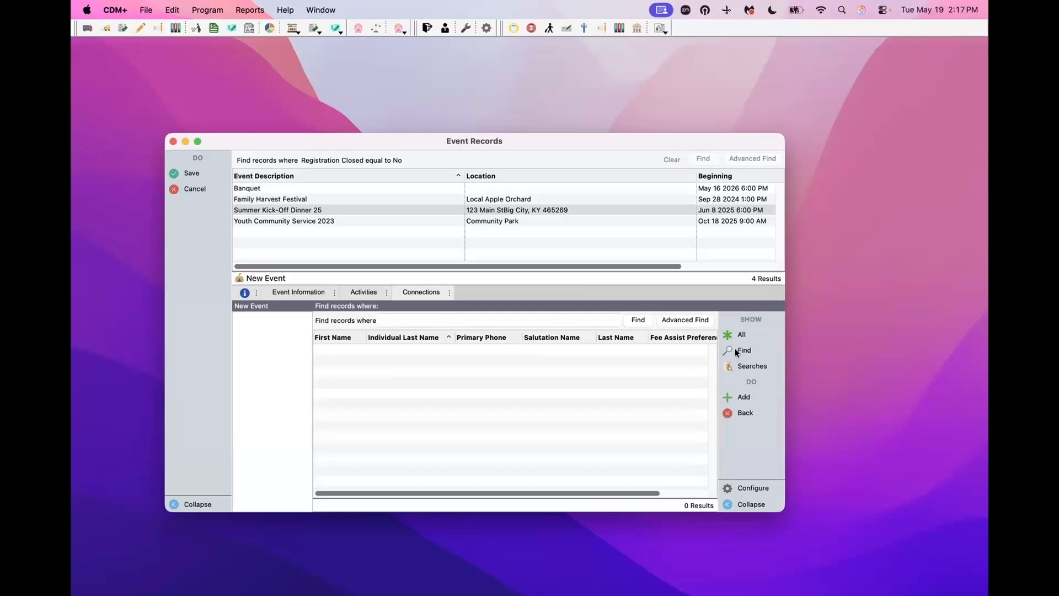
{"action": "left_click", "coordinate": [737, 334]}
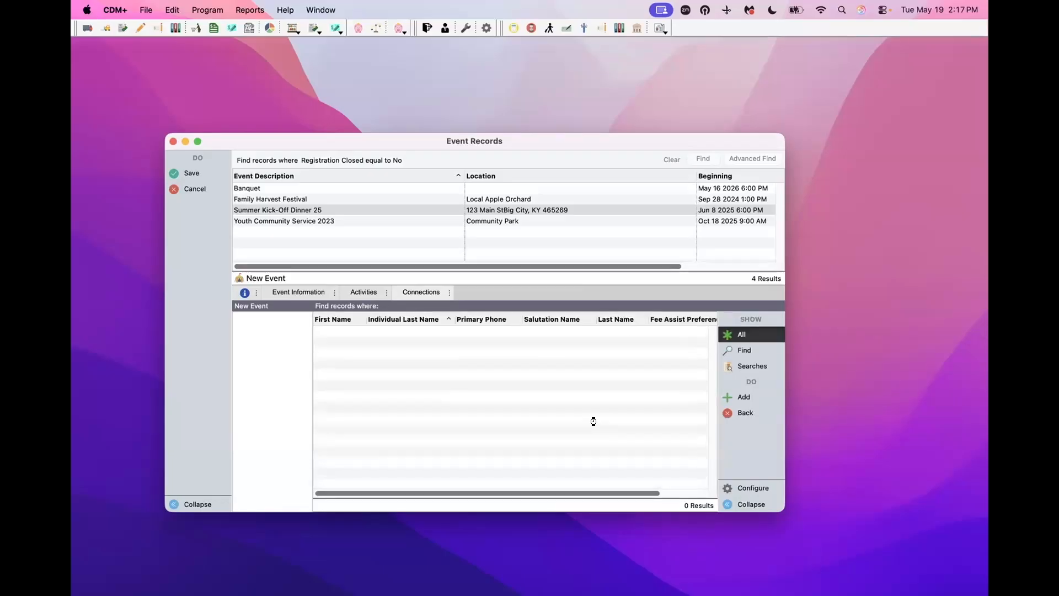
{"action": "left_click", "coordinate": [386, 473]}
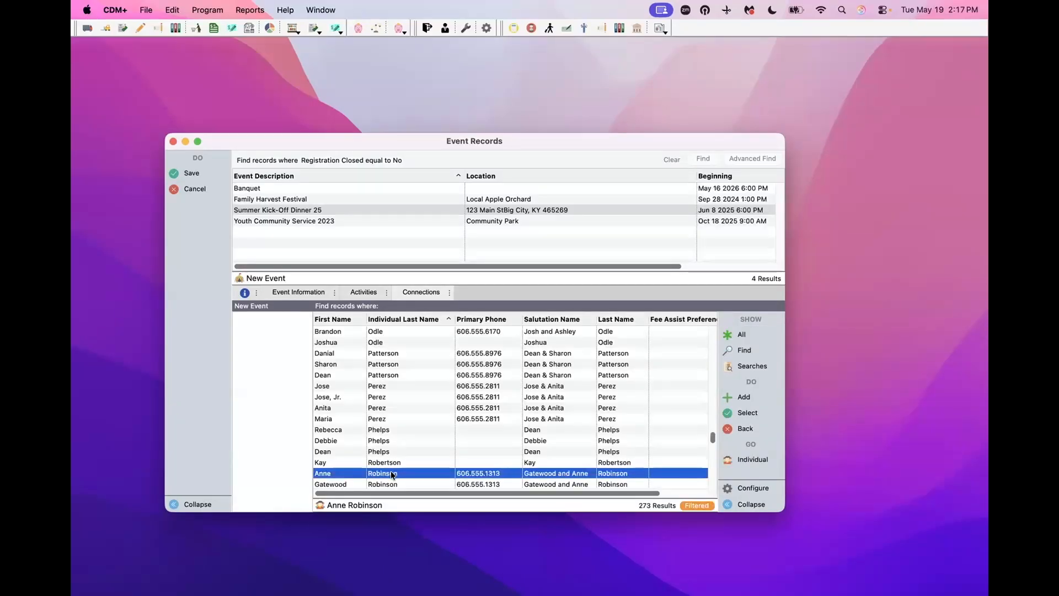
{"action": "left_click", "coordinate": [743, 414]}
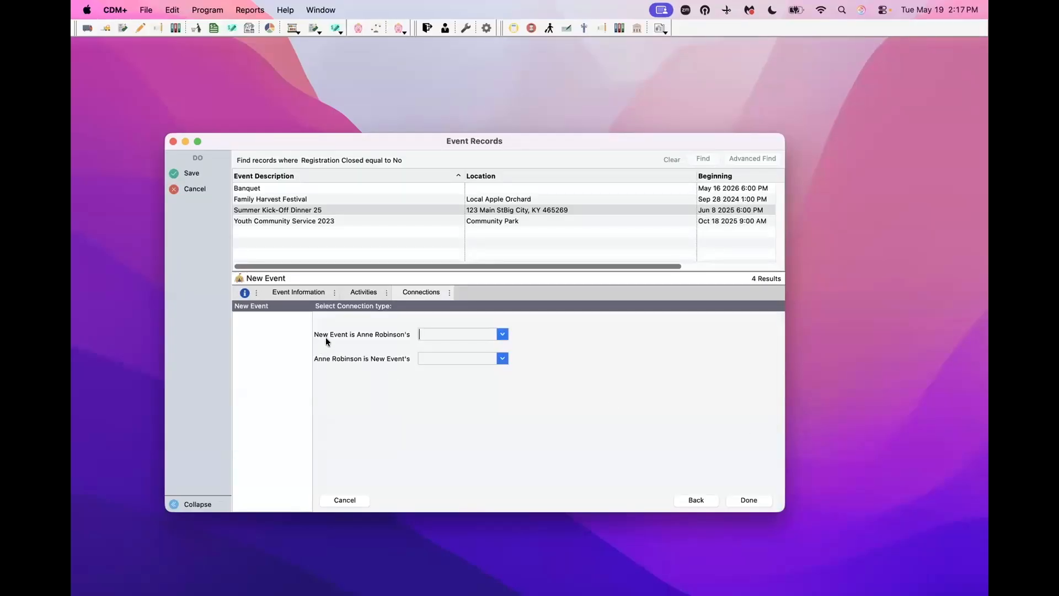
- Link the selected person with relationship types Event and Coordinator, and finish the connection
{"action": "left_click", "coordinate": [498, 332]}
{"action": "scroll", "coordinate": [445, 362], "scroll_direction": "down", "scroll_amount": 2}
{"action": "left_click", "coordinate": [437, 370]}
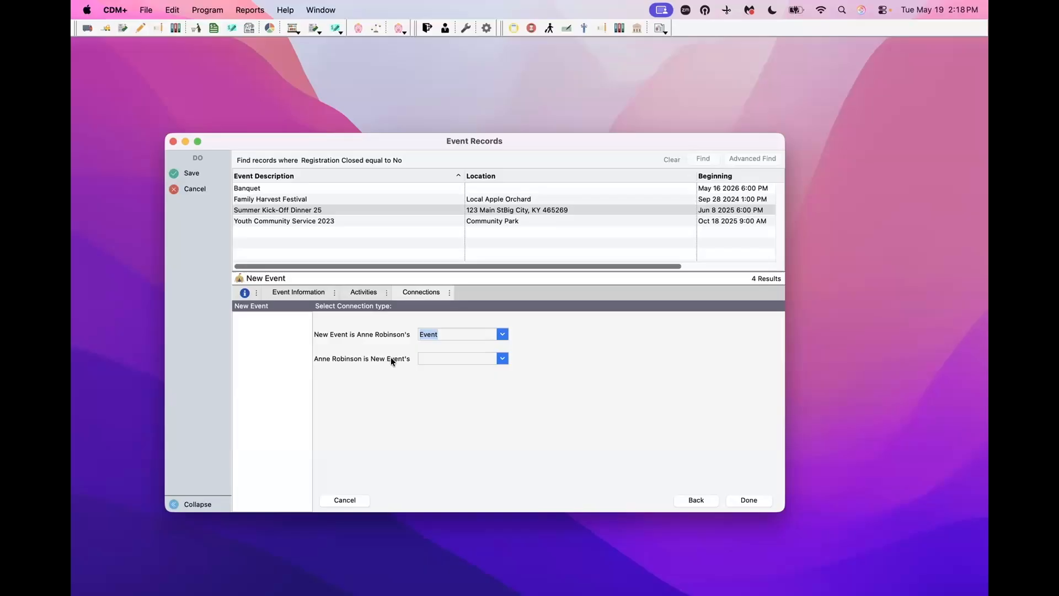
{"action": "left_click", "coordinate": [502, 359]}
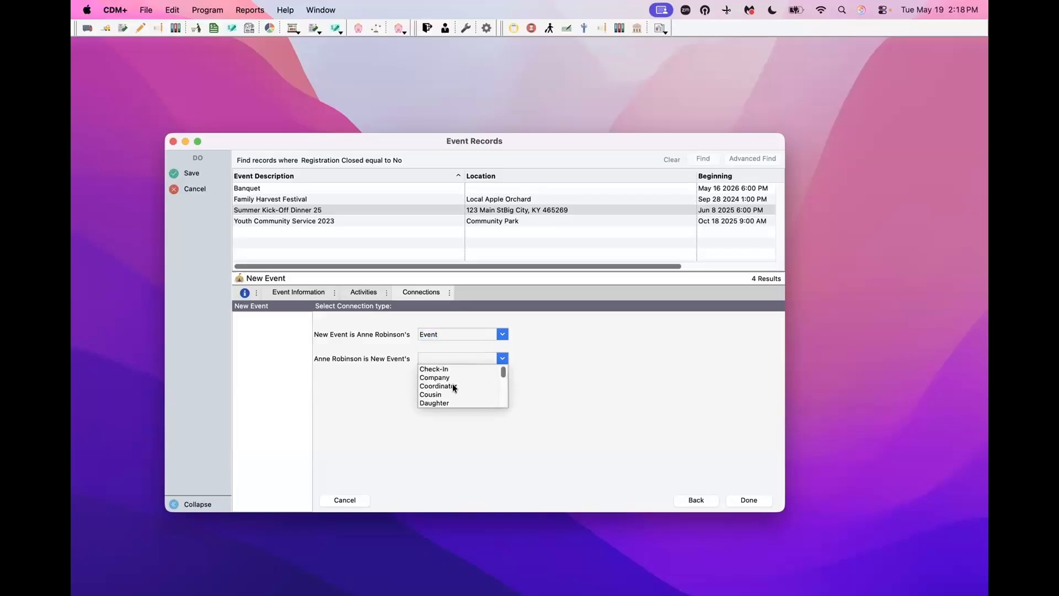
{"action": "left_click", "coordinate": [453, 386]}
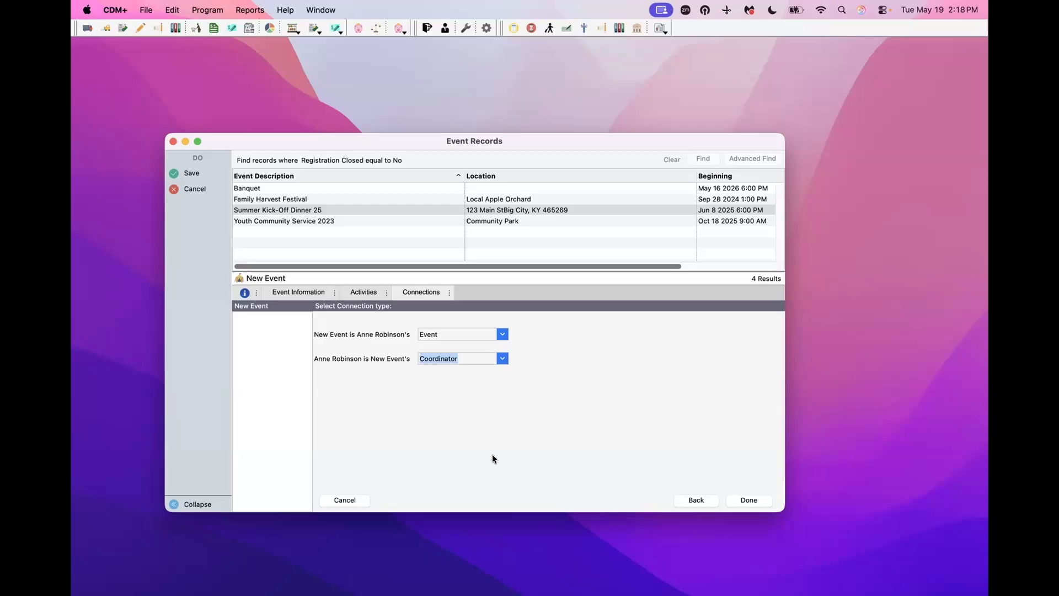
{"action": "left_click", "coordinate": [754, 500]}
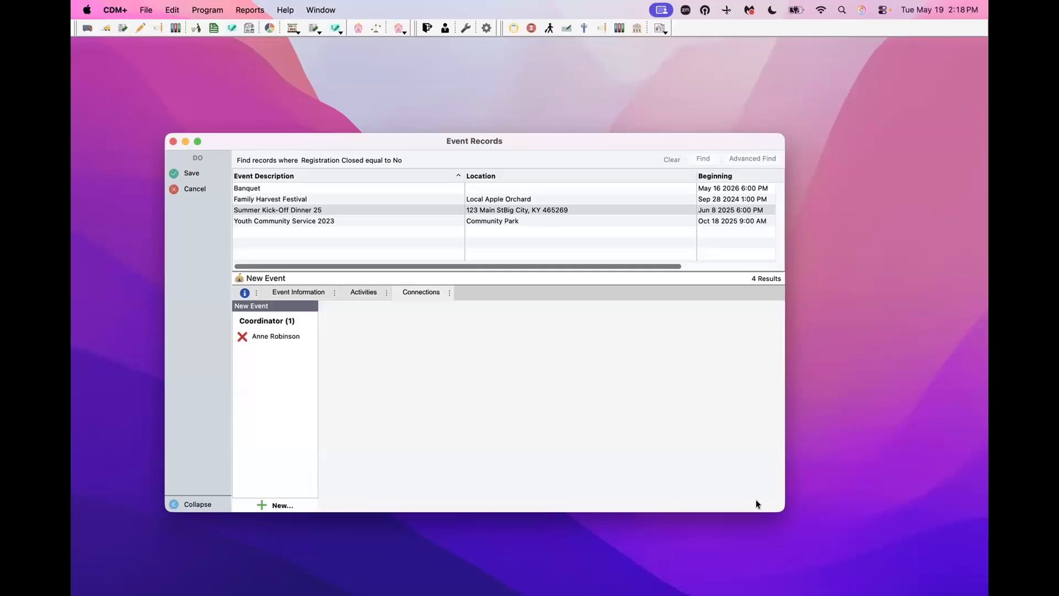
- Save the new Summer Kidk-Off Dinner 26 event record
{"action": "left_click", "coordinate": [192, 173]}
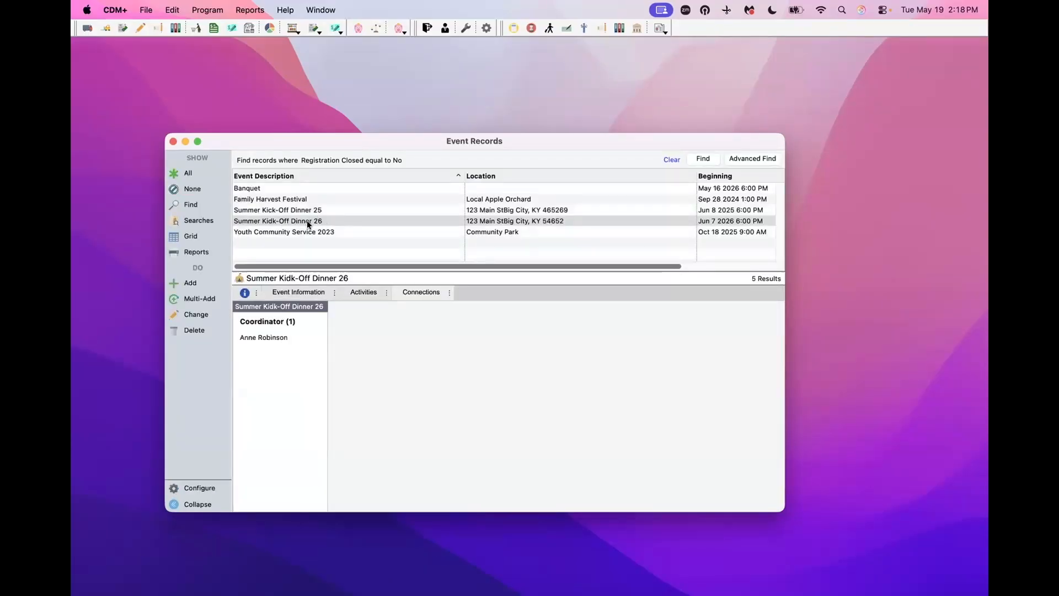
- Correct the event description from 'Kidk' to 'Kick-Off Dinner 26' and save
{"action": "left_click", "coordinate": [294, 291]}
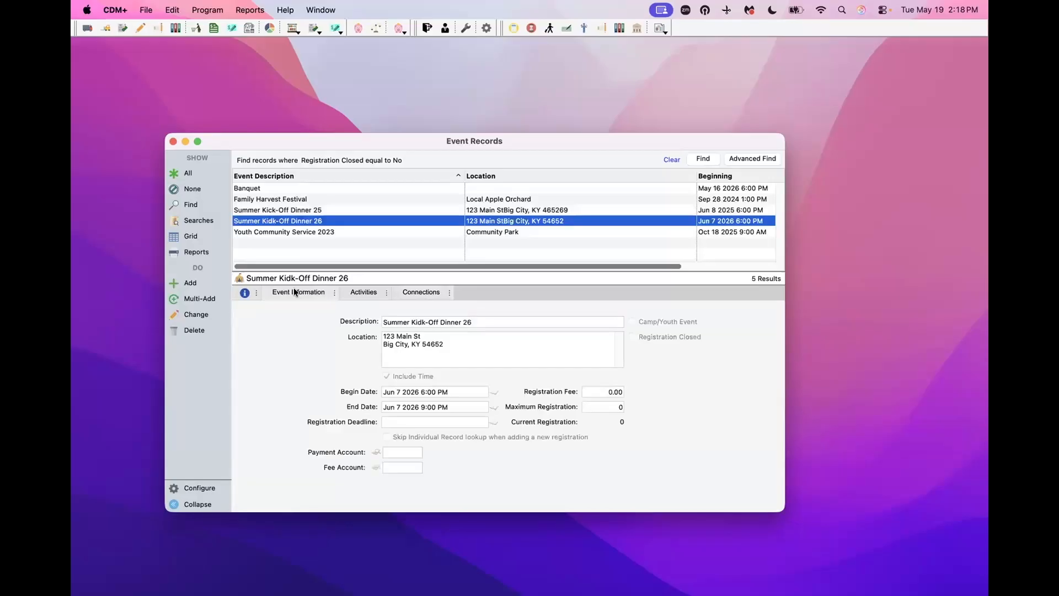
{"action": "left_click", "coordinate": [191, 314]}
{"action": "left_click", "coordinate": [423, 321]}
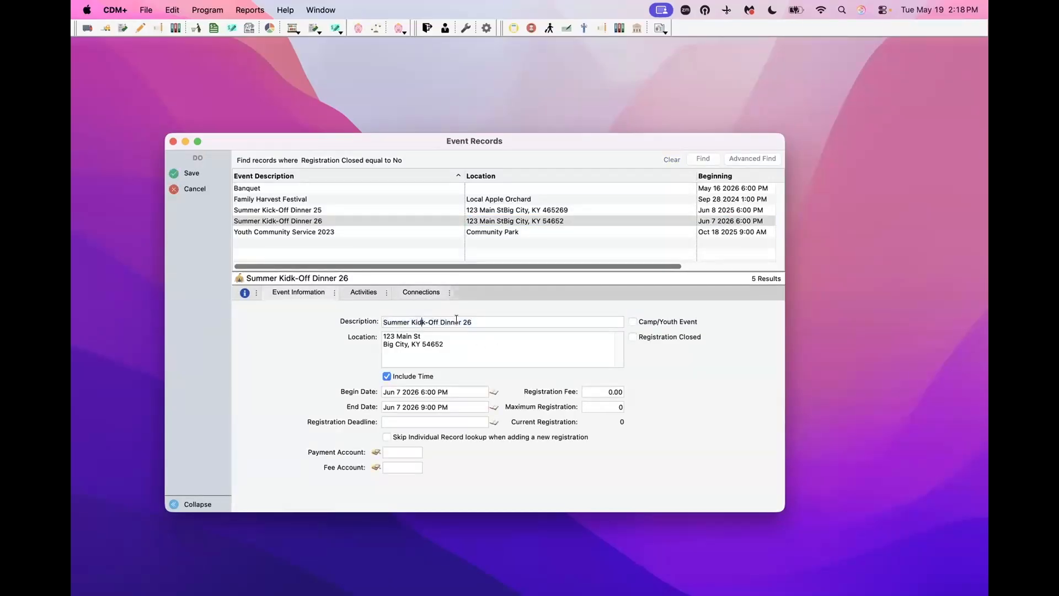
{"action": "key", "text": "BackSpace"}
{"action": "type", "text": "c"}
{"action": "left_click", "coordinate": [190, 174]}
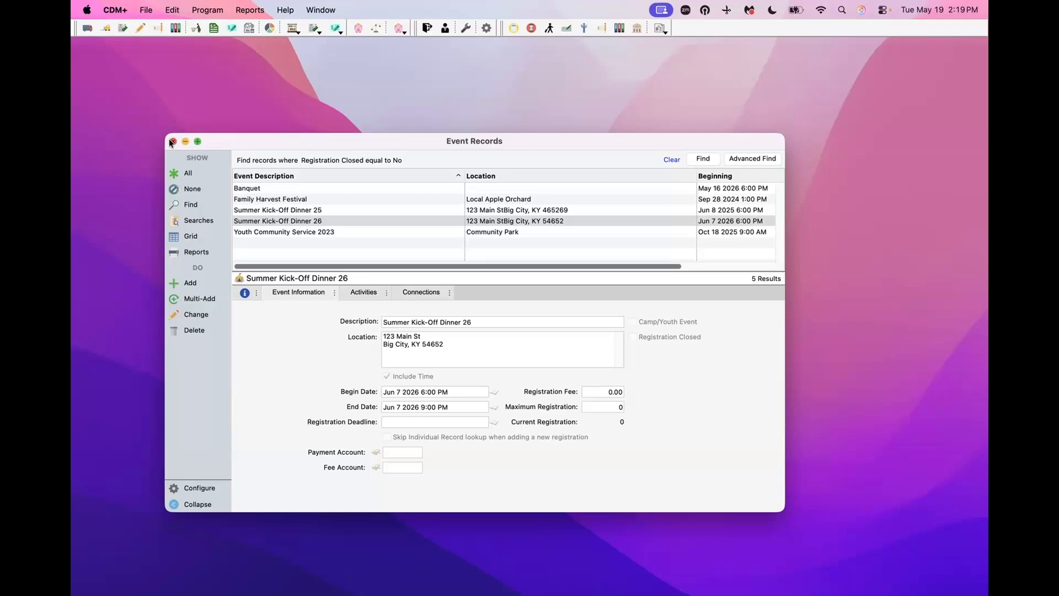
- Close the Event Records window and go to the Event Registration Reports menu
{"action": "left_click", "coordinate": [172, 141]}
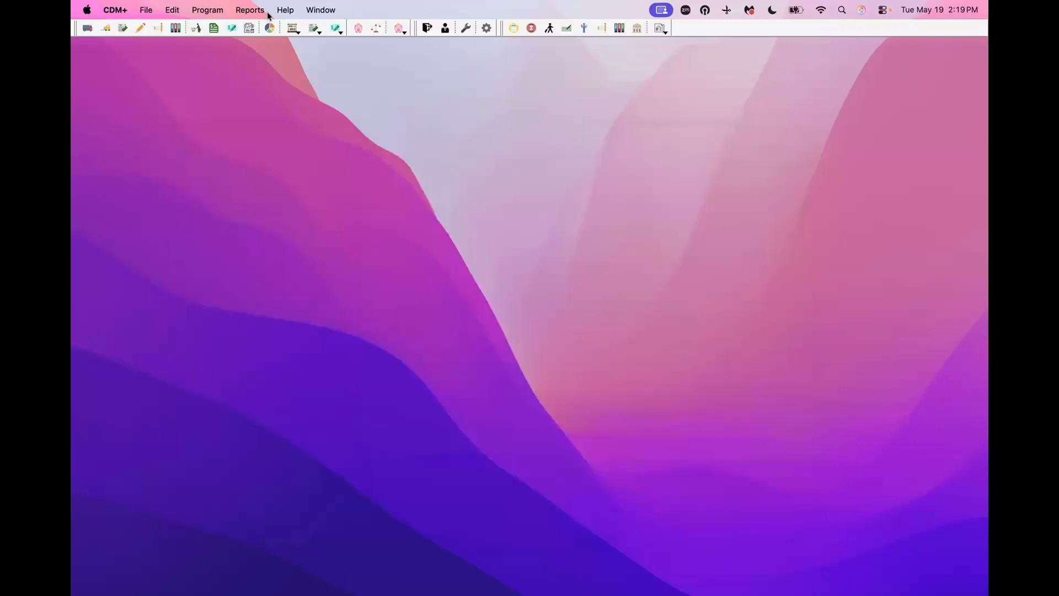
{"action": "left_click", "coordinate": [252, 10]}
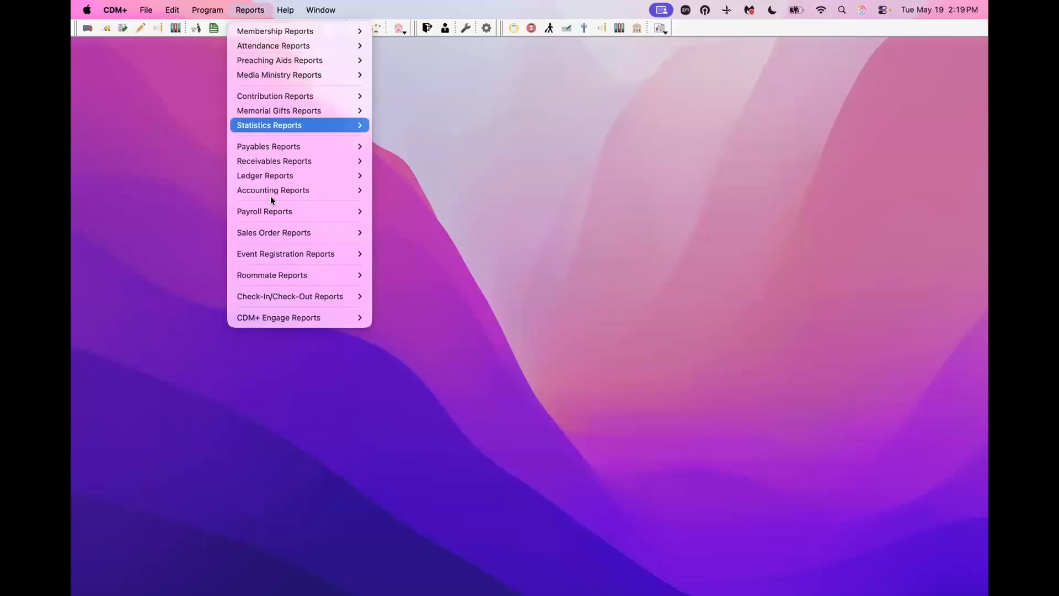
{"action": "mouse_move", "coordinate": [284, 253]}
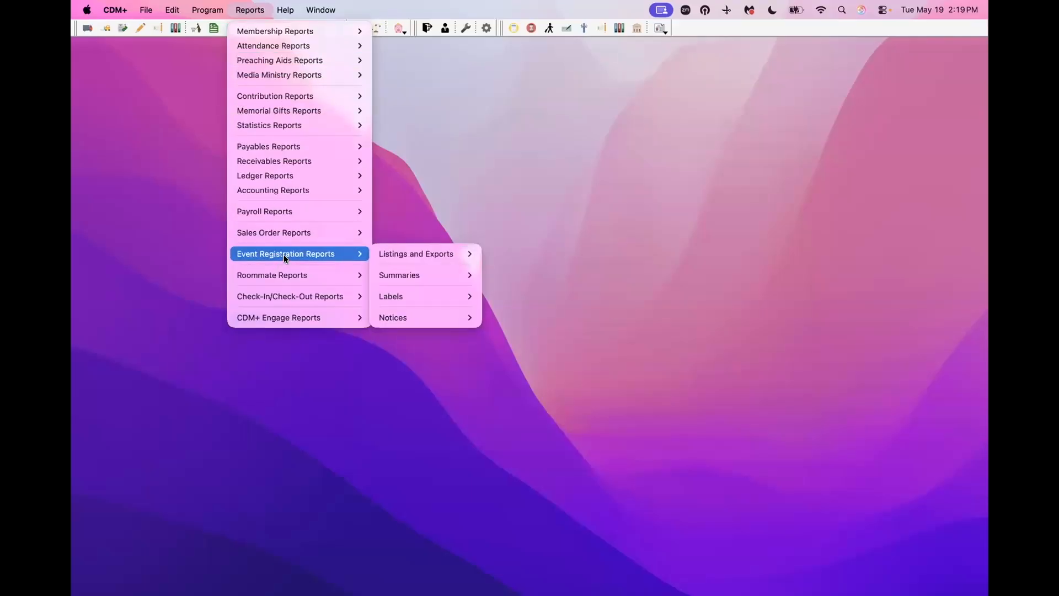
- Open Notices > Registration Emails and tick Summer Kick-Off Dinner 26 in the Events list
{"action": "mouse_move", "coordinate": [438, 320]}
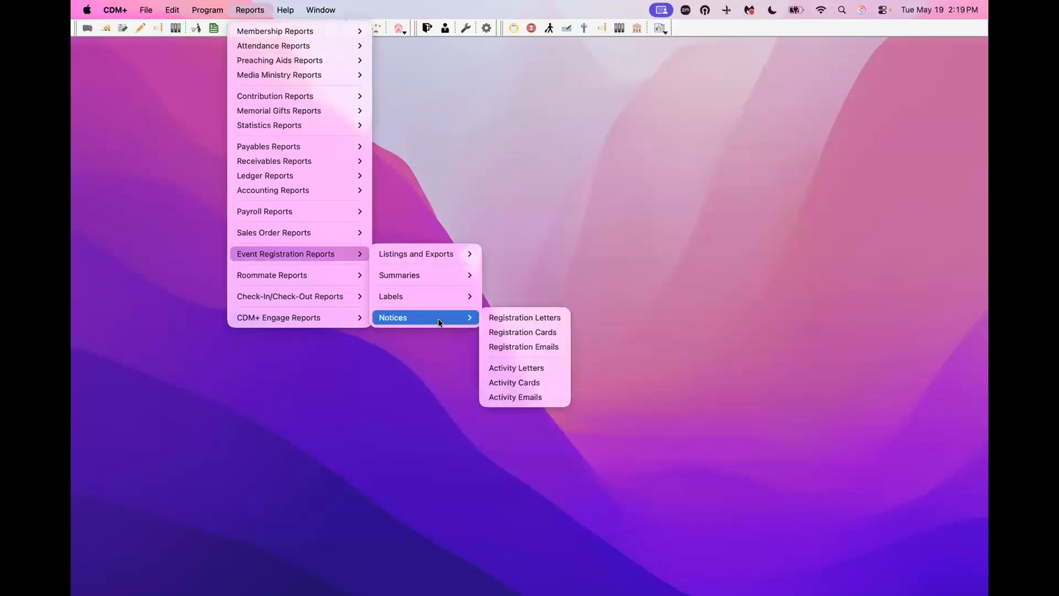
{"action": "left_click", "coordinate": [536, 348]}
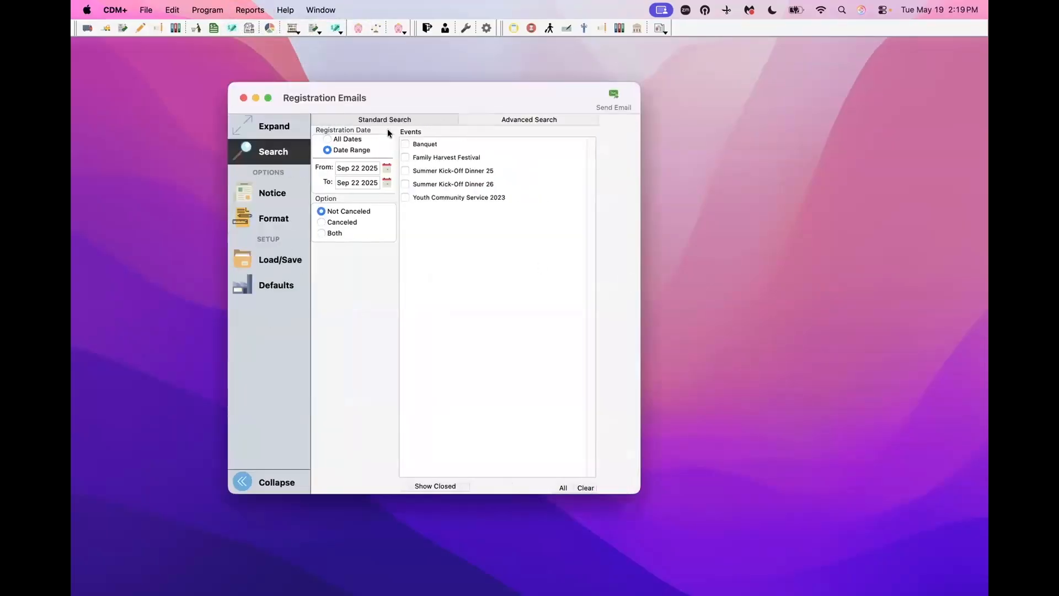
{"action": "left_click", "coordinate": [406, 184]}
- From the Notice section, choose the saved Summer Kick-Off Registration Confirmation notice as the registration email
{"action": "left_click", "coordinate": [253, 193]}
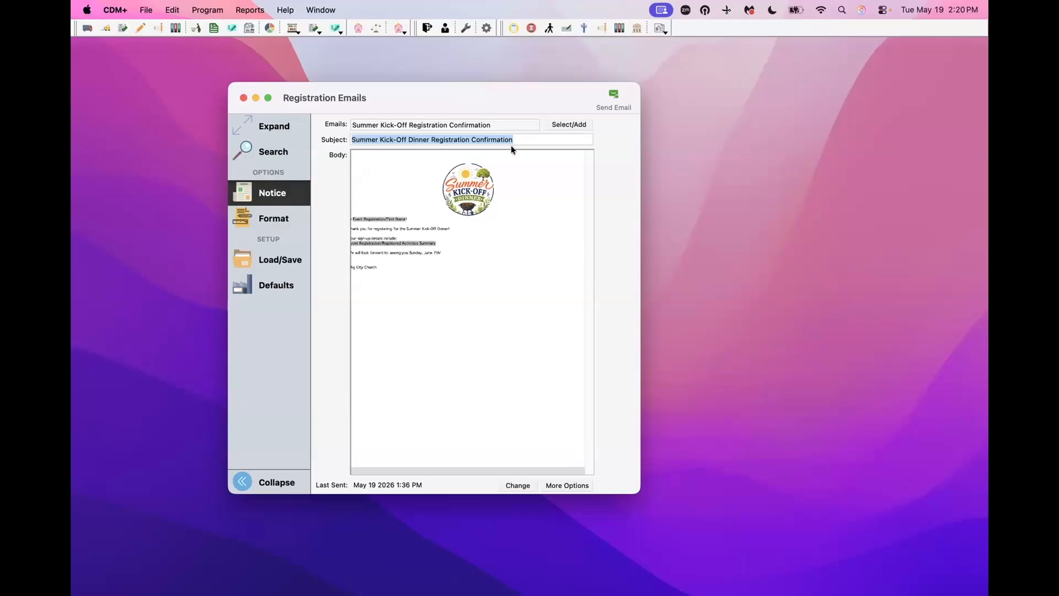
{"action": "left_click", "coordinate": [566, 124]}
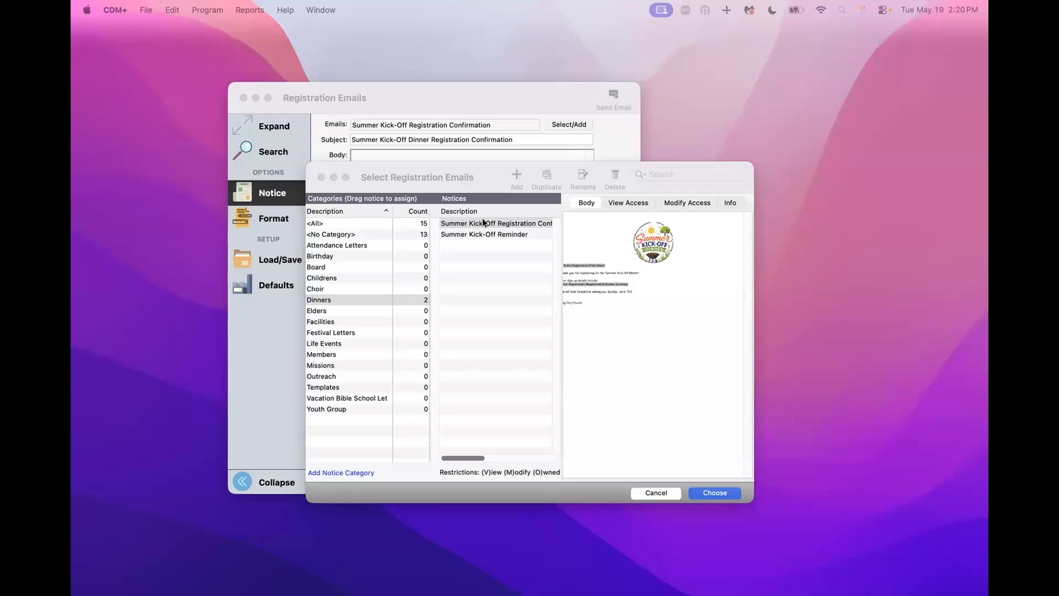
{"action": "left_click", "coordinate": [724, 492]}
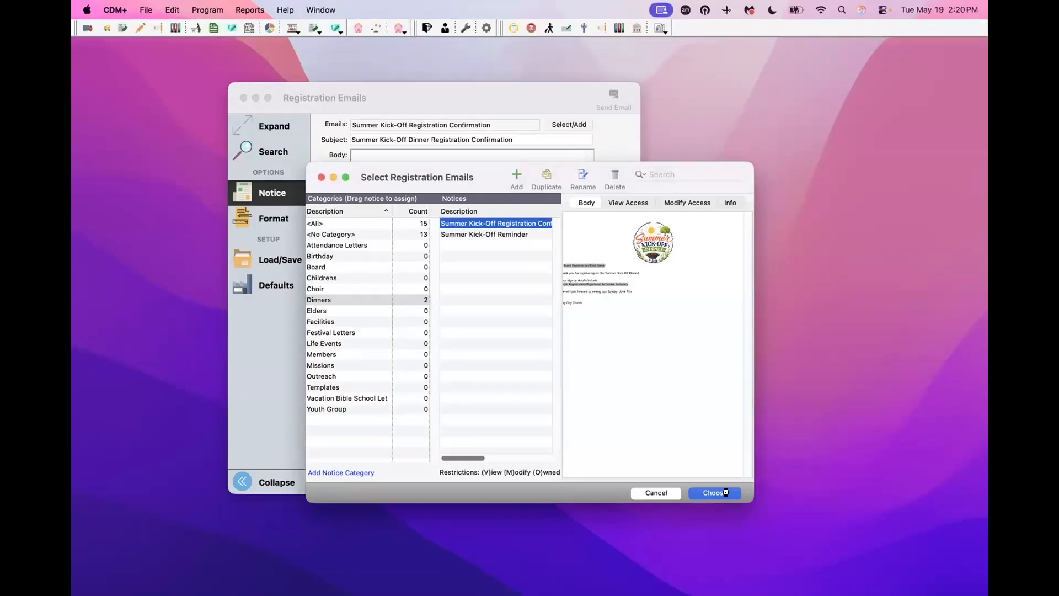
{"action": "left_click", "coordinate": [724, 491]}
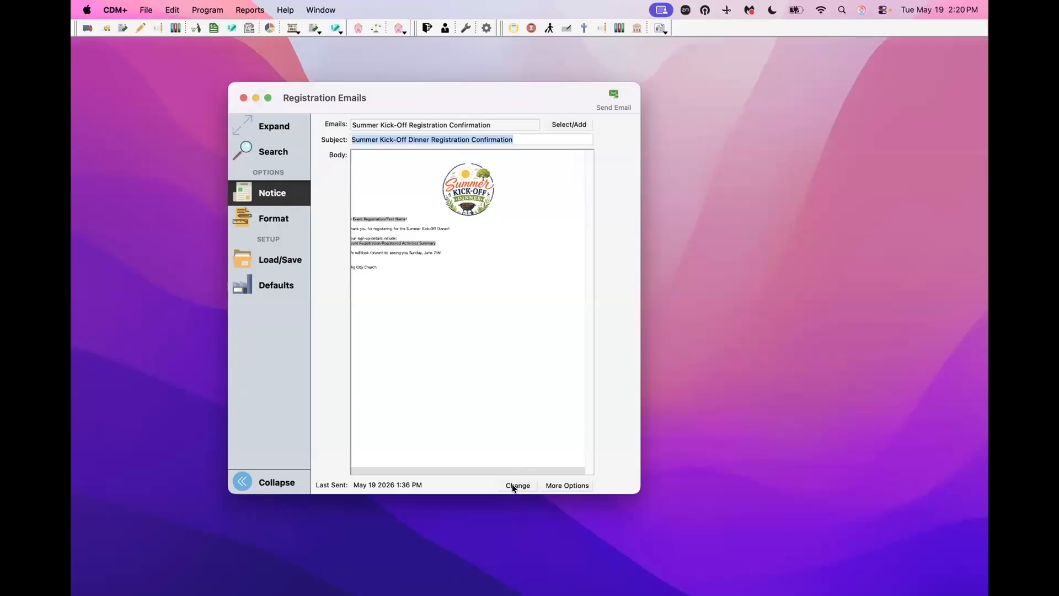
{"action": "left_click", "coordinate": [512, 485]}
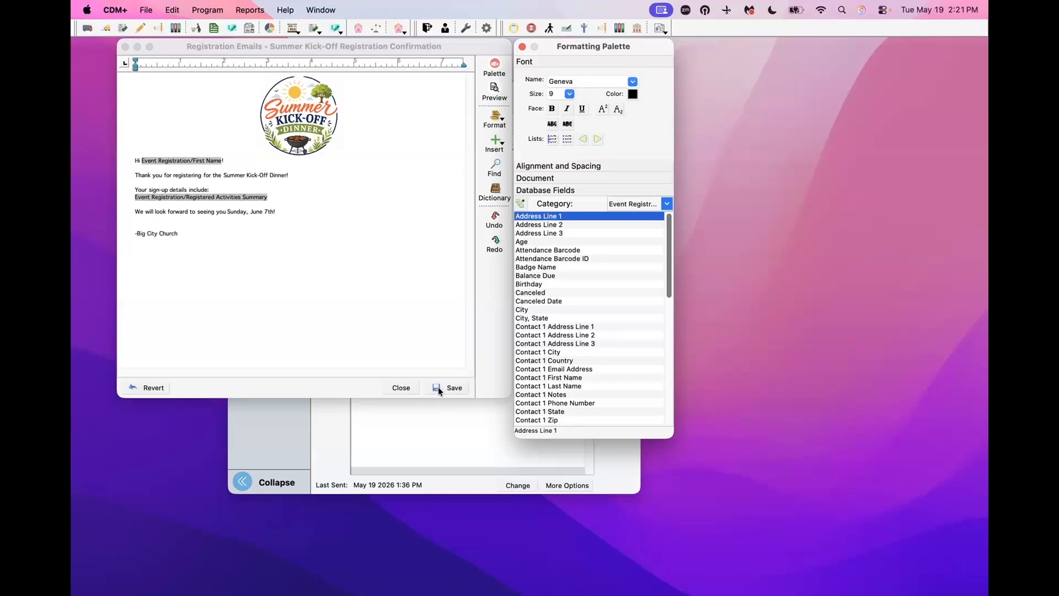
{"action": "left_click", "coordinate": [404, 386]}
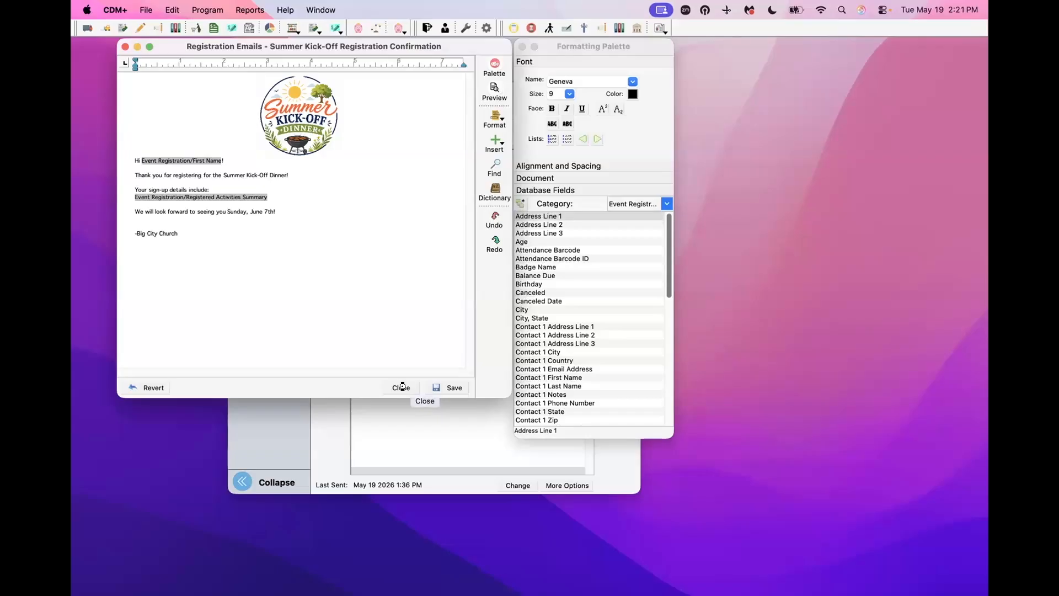
{"action": "left_click", "coordinate": [402, 385]}
{"action": "left_click", "coordinate": [407, 386]}
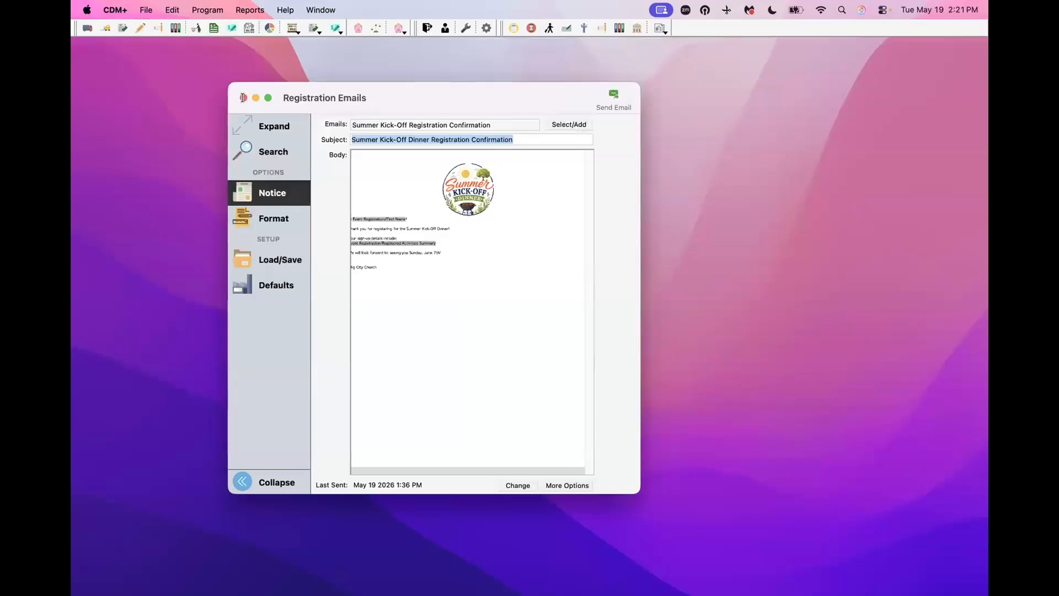
- Close the Registration Emails window and bring up the Dock to switch programs
{"action": "left_click", "coordinate": [241, 97]}
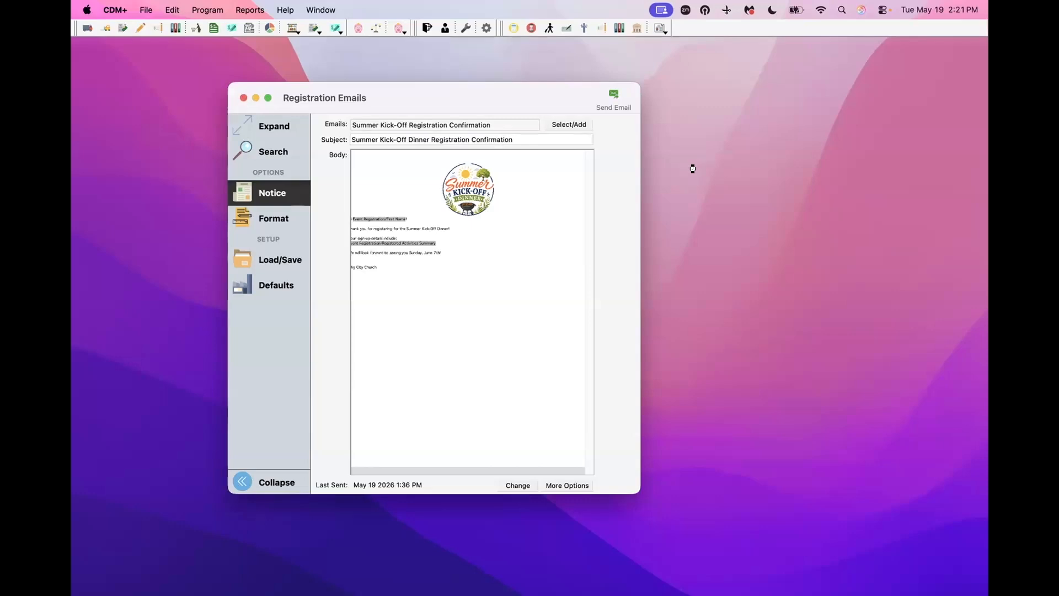
{"action": "key", "text": "super+w"}
{"action": "mouse_move", "coordinate": [701, 576]}
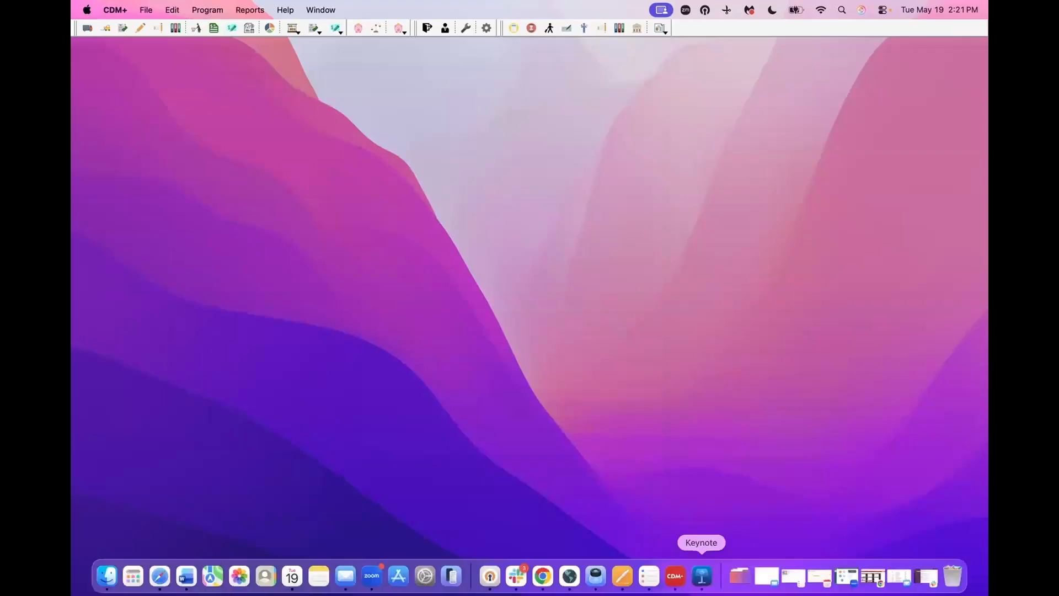
- Duplicate the Summer Kick-Off Dinner 25 tool and save the copy as Summer Kick-Off Dinner 26
{"action": "left_click", "coordinate": [873, 576]}
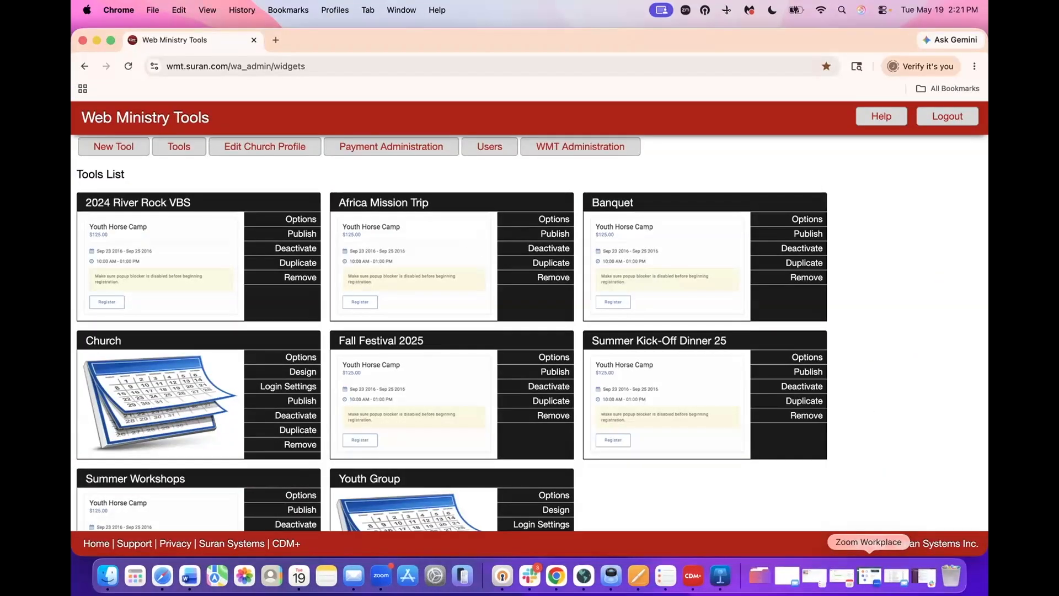
{"action": "scroll", "coordinate": [533, 422], "scroll_direction": "down", "scroll_amount": 3}
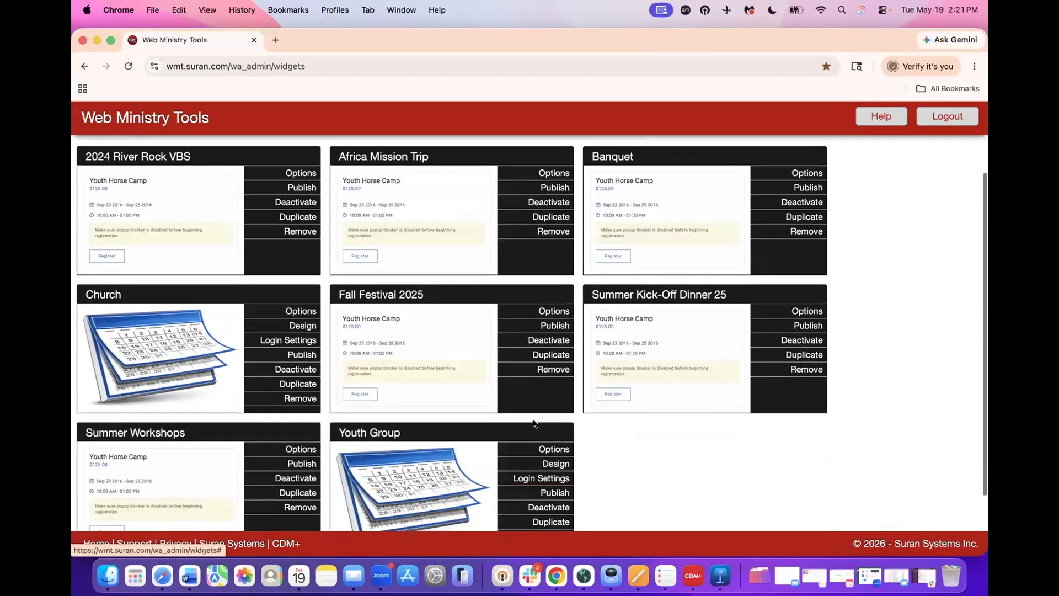
{"action": "scroll", "coordinate": [534, 423], "scroll_direction": "up", "scroll_amount": 3}
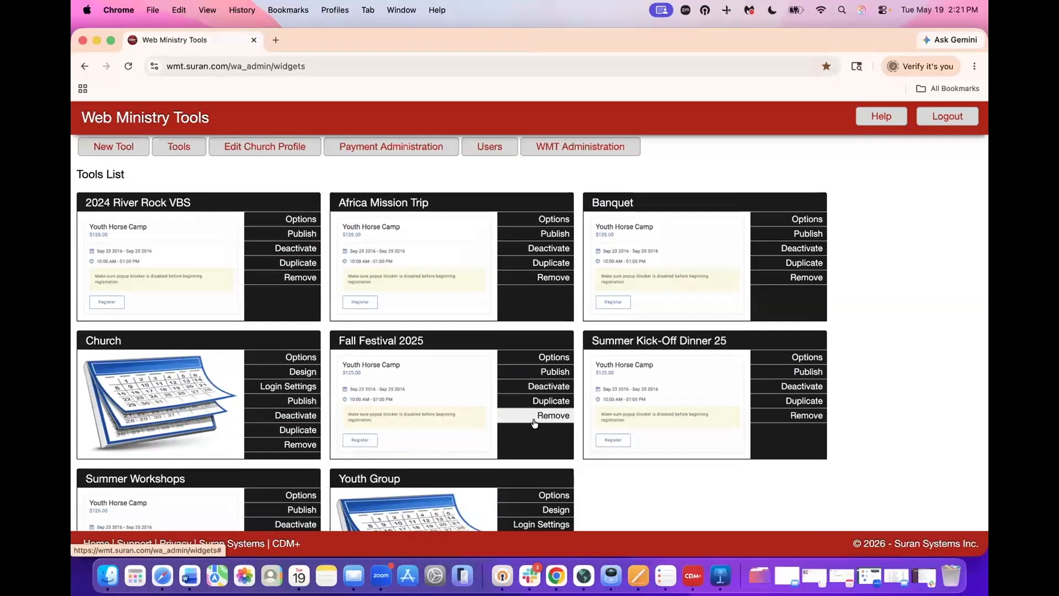
{"action": "scroll", "coordinate": [534, 422], "scroll_direction": "down", "scroll_amount": 1}
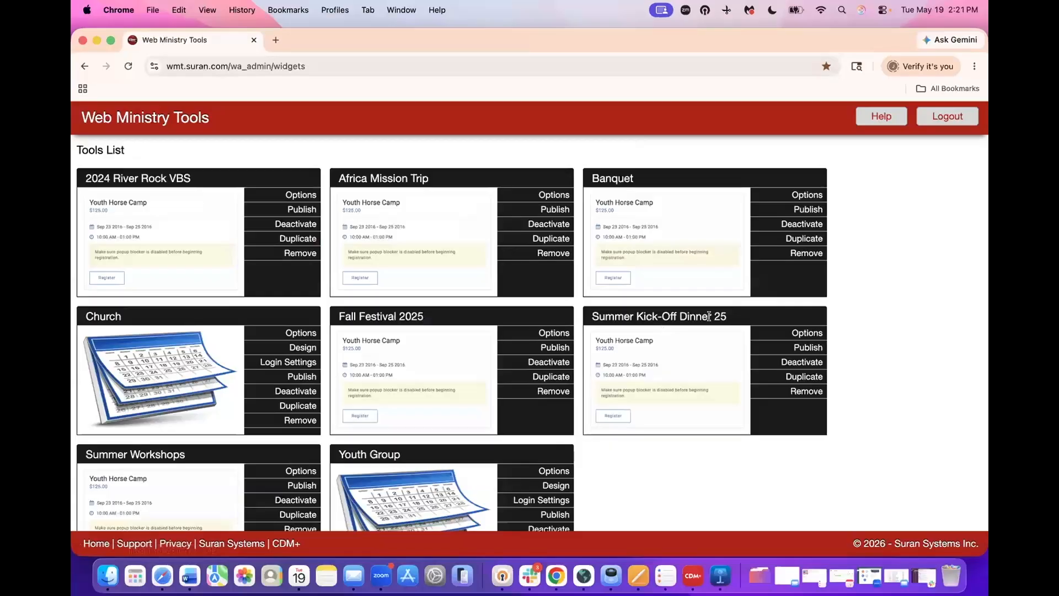
{"action": "left_click", "coordinate": [775, 376]}
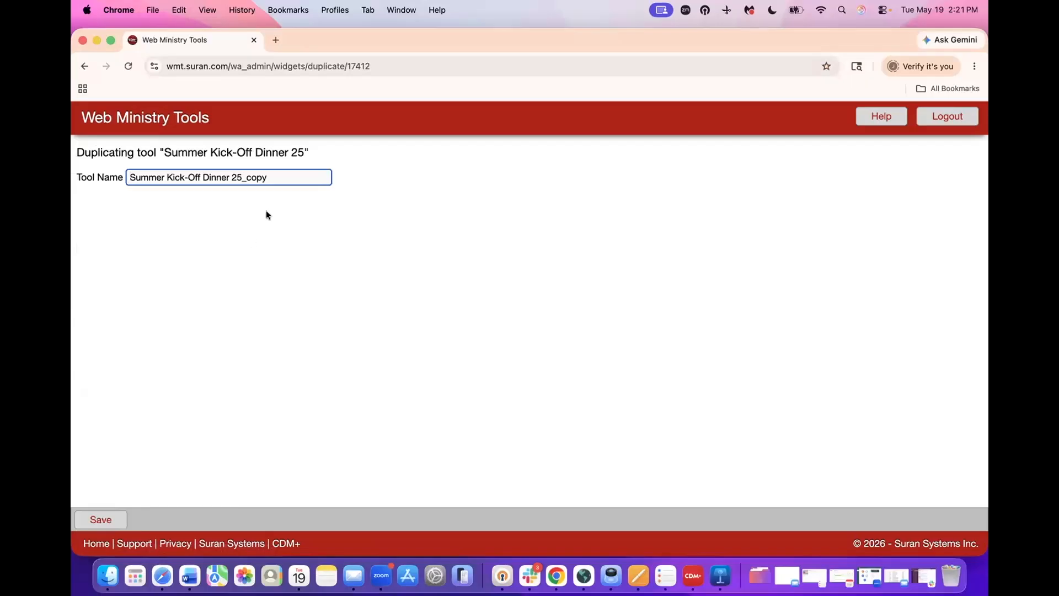
{"action": "left_click_drag", "start_coordinate": [281, 177], "coordinate": [241, 177]}
{"action": "type", "text": "6"}
{"action": "left_click", "coordinate": [104, 519]}
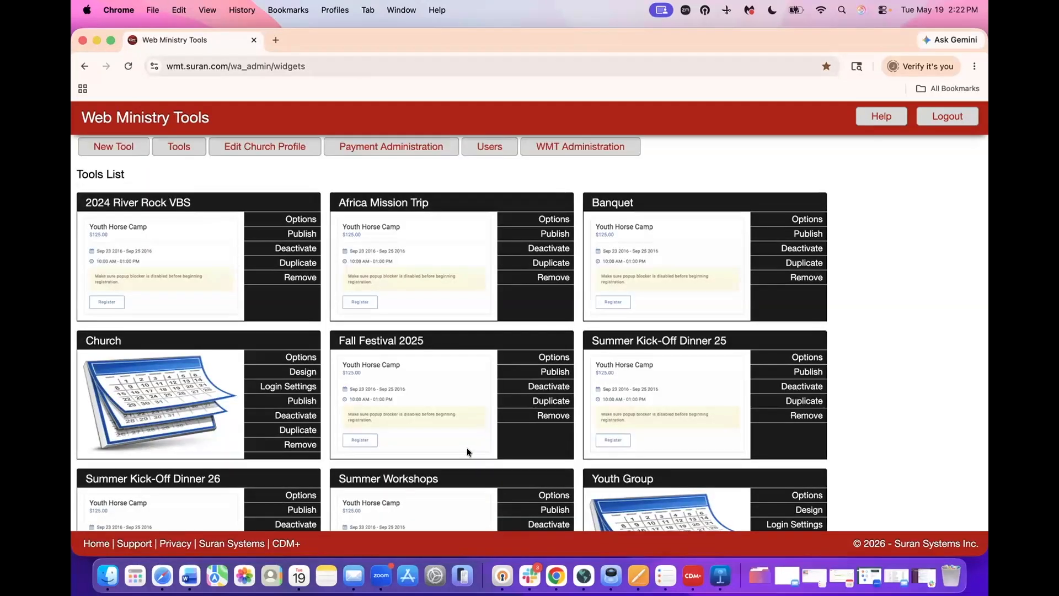
{"action": "scroll", "coordinate": [466, 447], "scroll_direction": "down", "scroll_amount": 3}
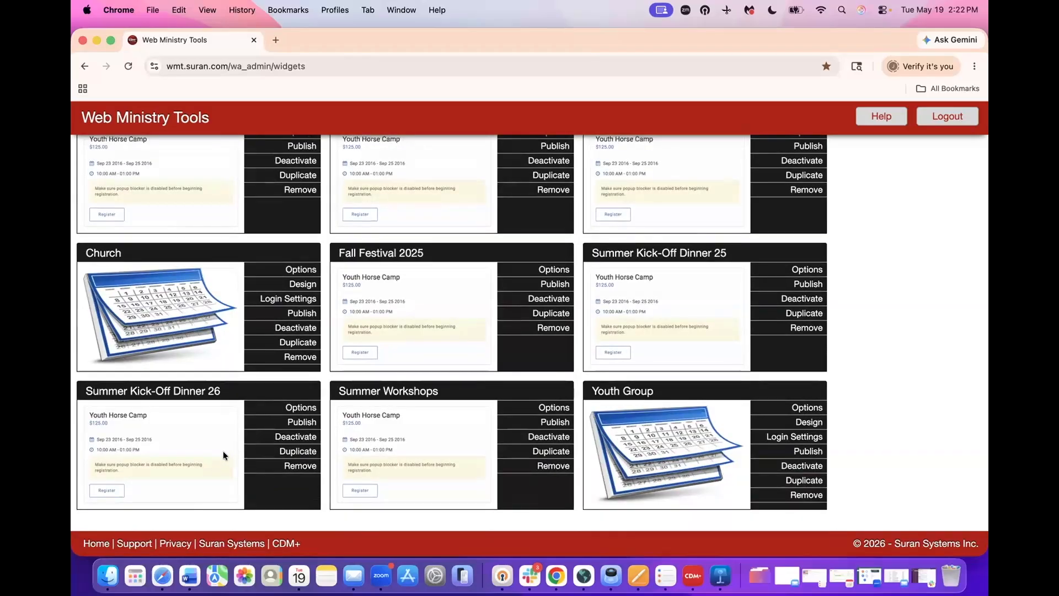
{"action": "left_click", "coordinate": [259, 409]}
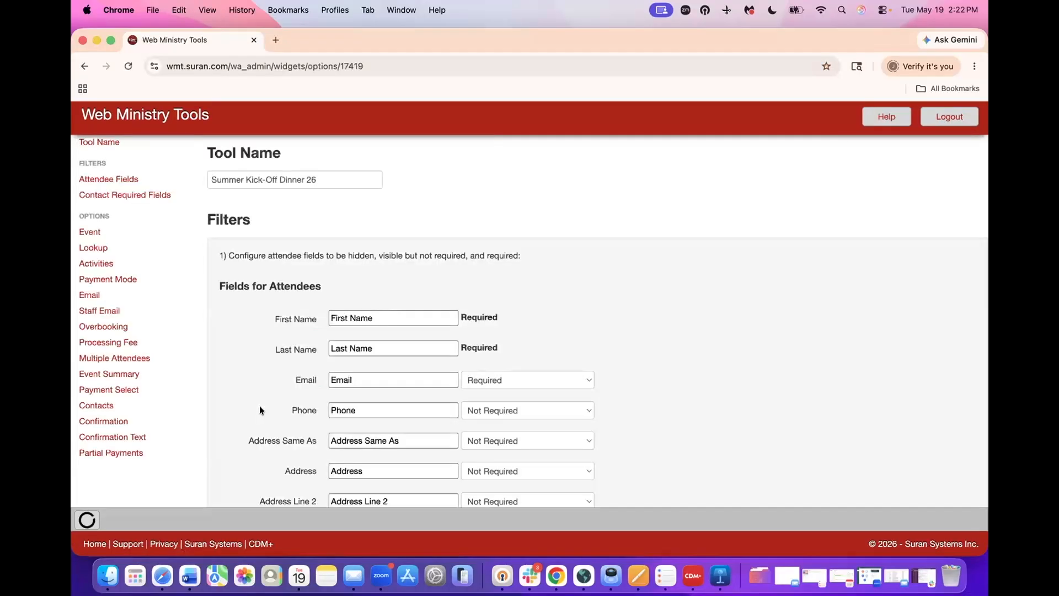
{"action": "scroll", "coordinate": [529, 394], "scroll_direction": "down", "scroll_amount": 2}
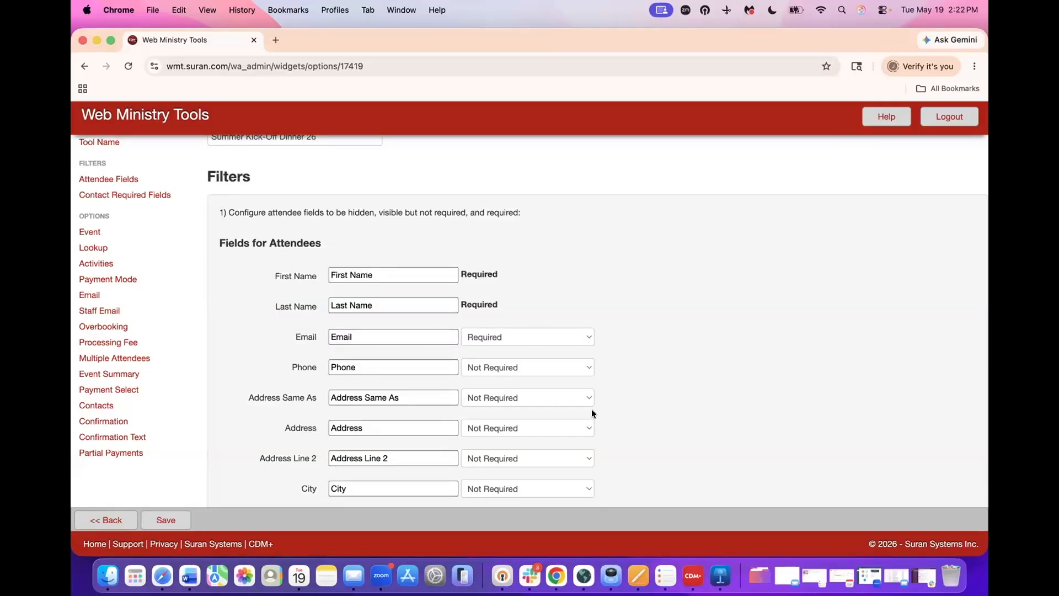
{"action": "scroll", "coordinate": [591, 409], "scroll_direction": "down", "scroll_amount": 2}
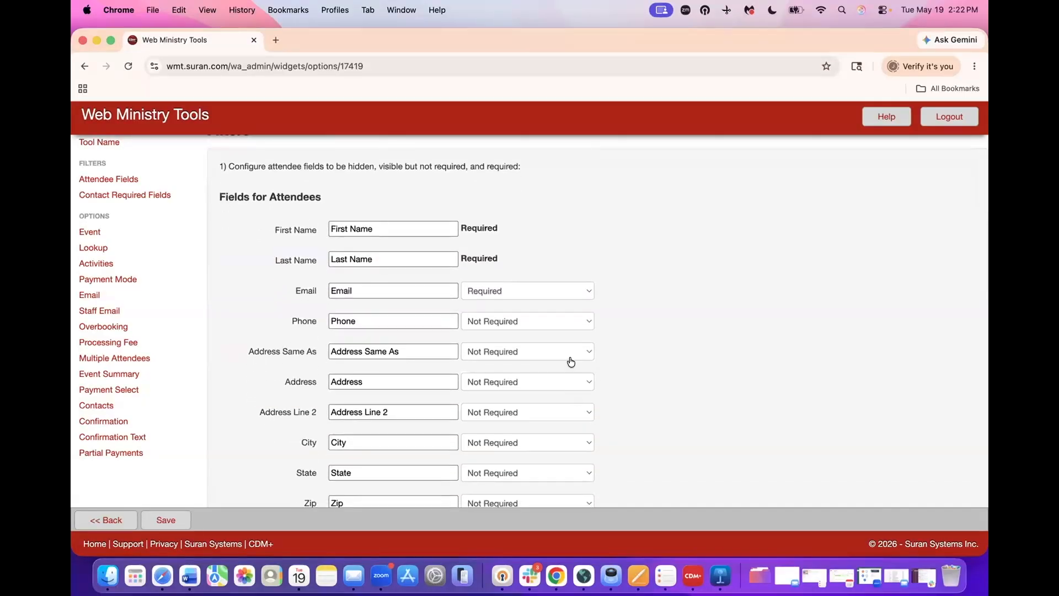
{"action": "scroll", "coordinate": [570, 362], "scroll_direction": "down", "scroll_amount": 2}
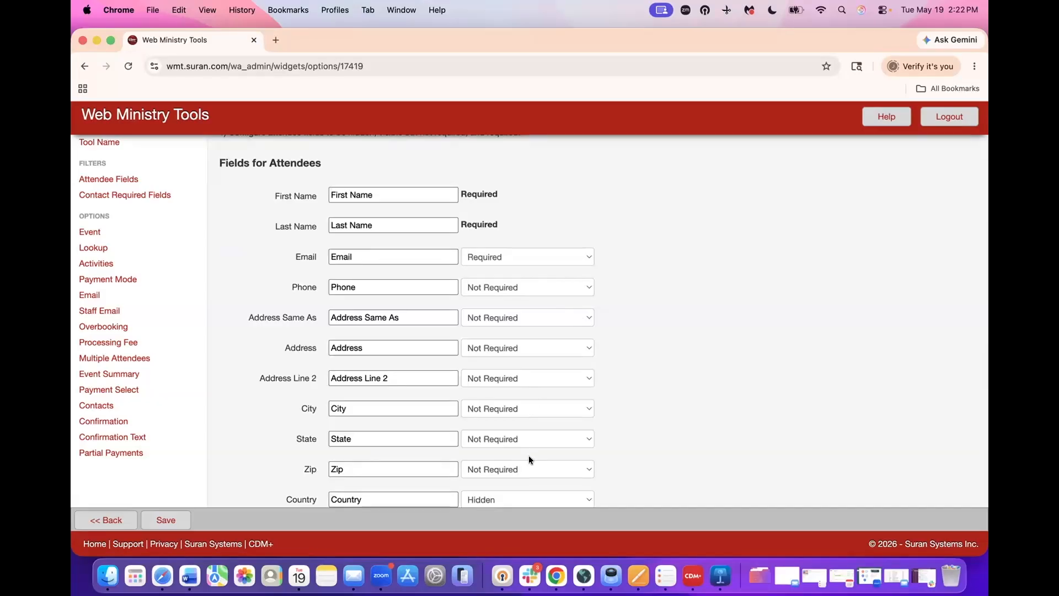
{"action": "scroll", "coordinate": [528, 457], "scroll_direction": "down", "scroll_amount": 3}
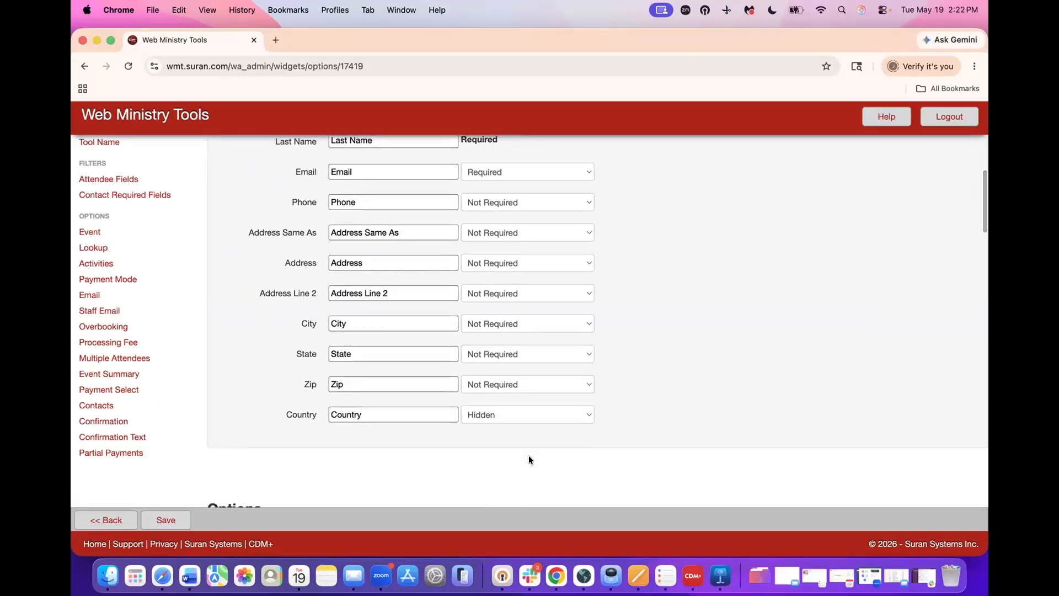
{"action": "scroll", "coordinate": [528, 459], "scroll_direction": "down", "scroll_amount": 5}
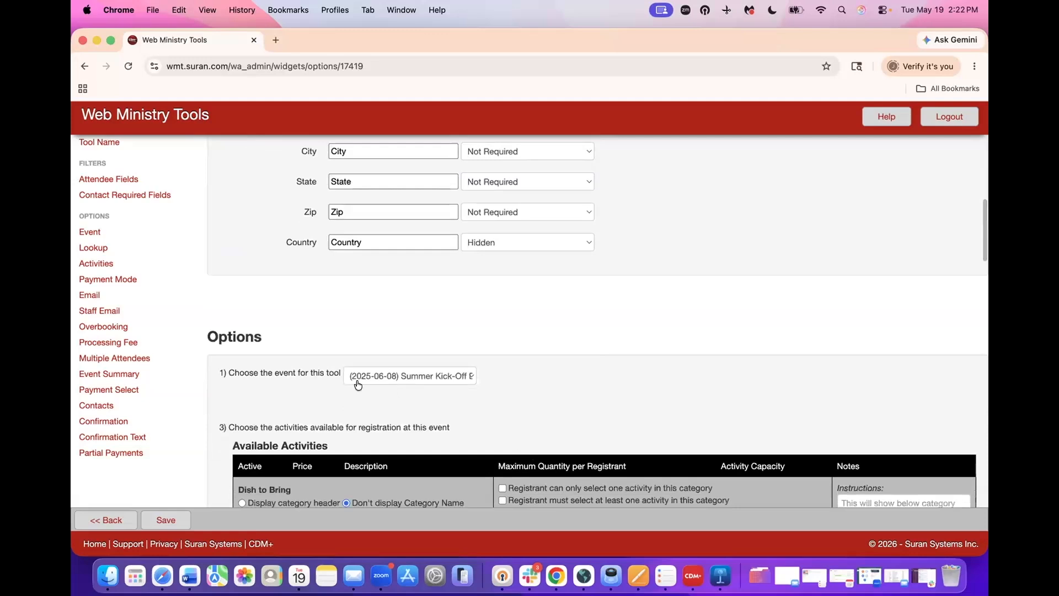
{"action": "left_click", "coordinate": [405, 376]}
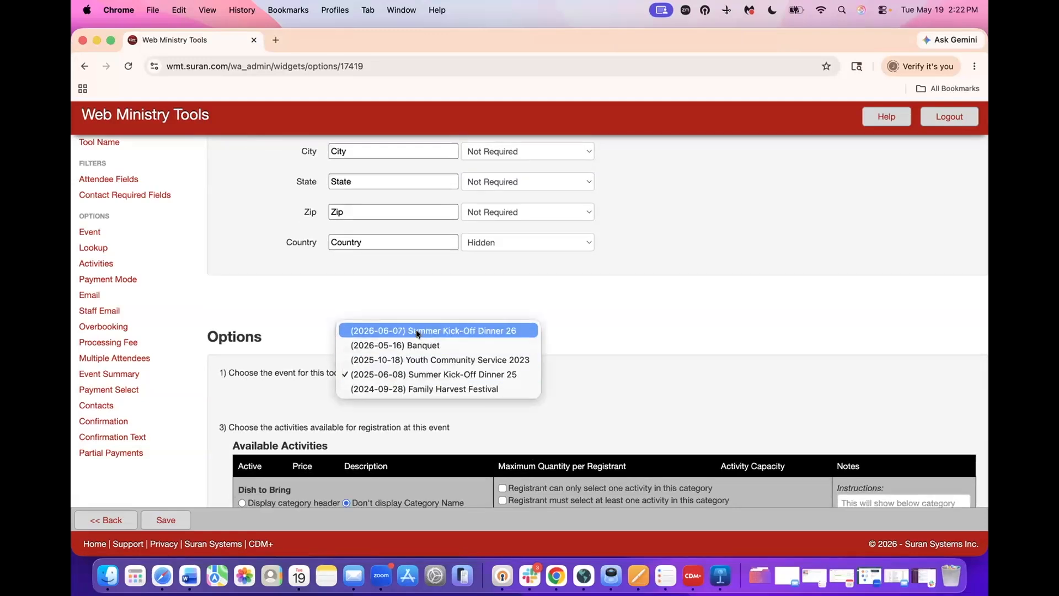
{"action": "left_click", "coordinate": [502, 330]}
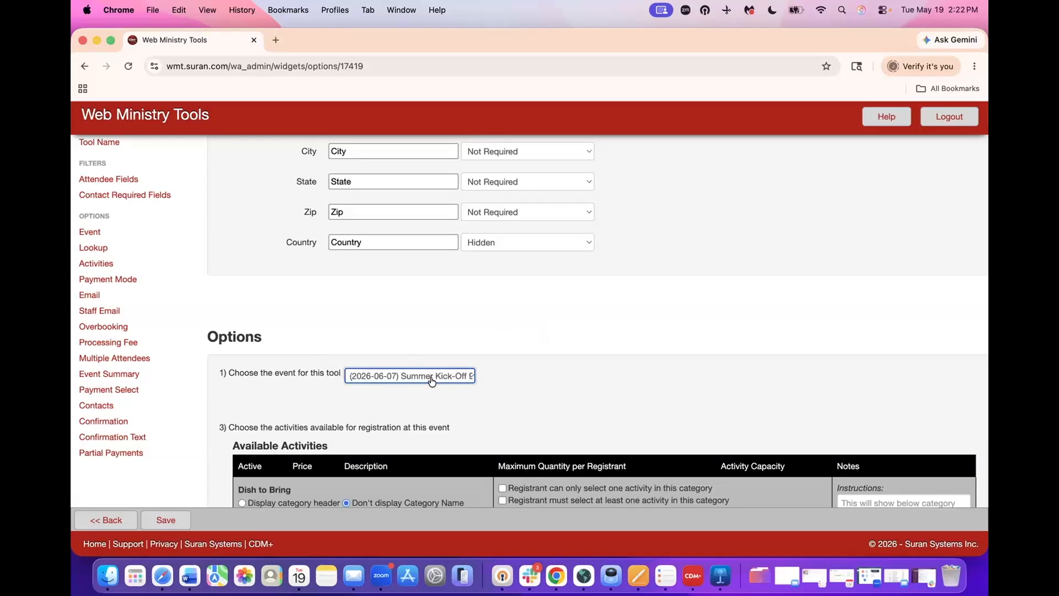
{"action": "scroll", "coordinate": [462, 395], "scroll_direction": "down", "scroll_amount": 5}
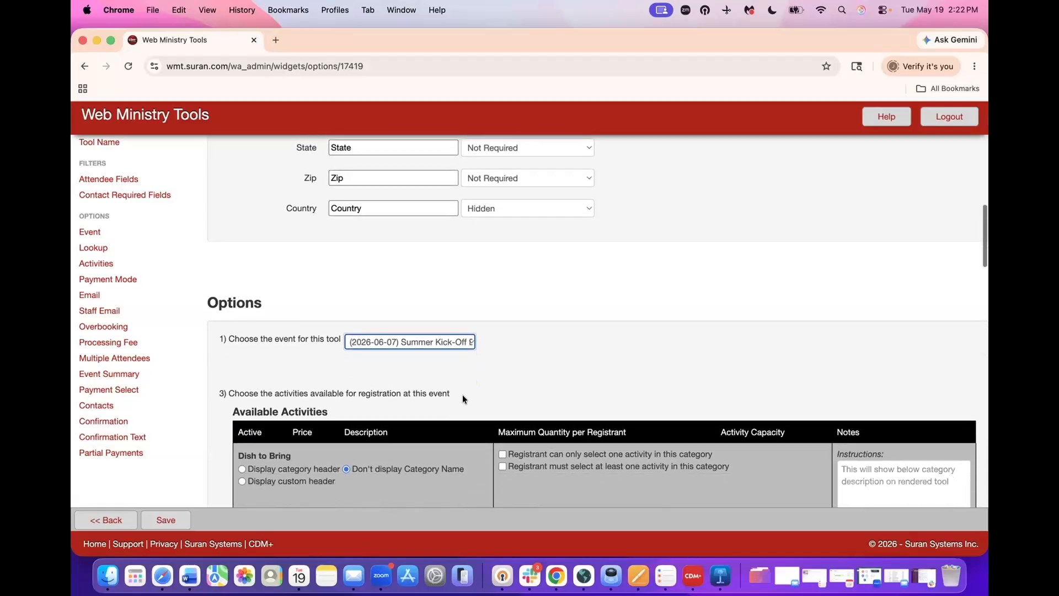
- Show the Dish to Bring category header and activate Salad, Side and Dessert
{"action": "scroll", "coordinate": [462, 395], "scroll_direction": "down", "scroll_amount": 1}
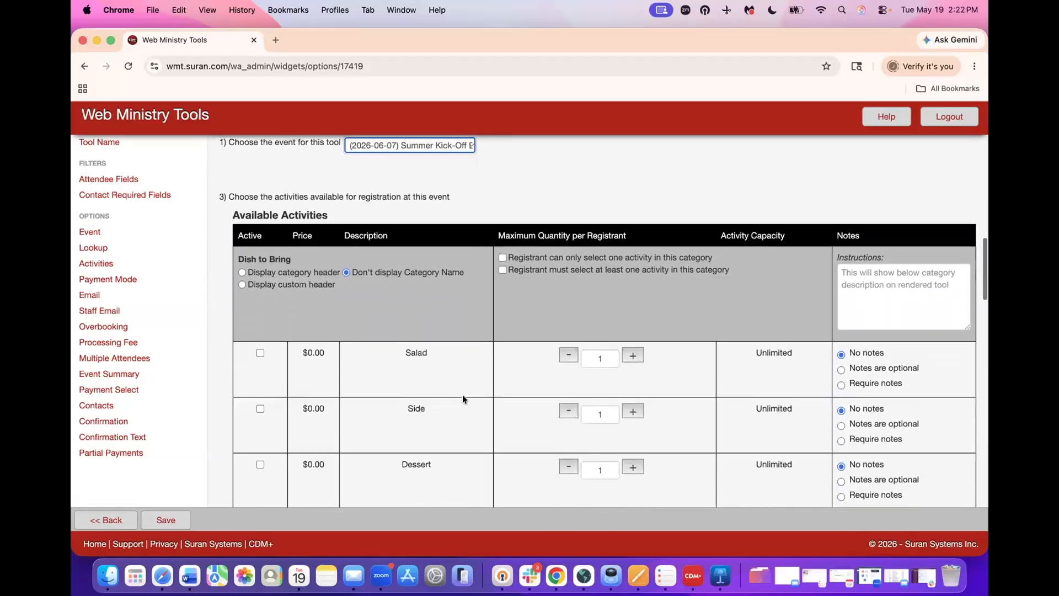
{"action": "scroll", "coordinate": [462, 395], "scroll_direction": "down", "scroll_amount": 2}
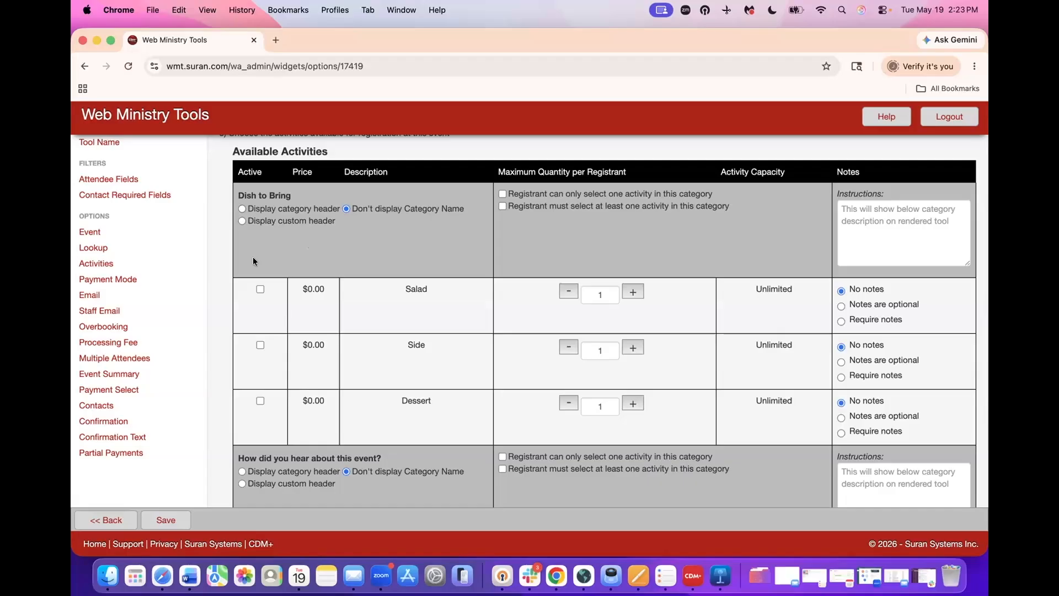
{"action": "left_click", "coordinate": [241, 209]}
{"action": "left_click", "coordinate": [259, 289]}
{"action": "left_click", "coordinate": [260, 344]}
{"action": "left_click", "coordinate": [260, 401]}
- Show the How did you hear header and activate Church Announcement, Church Bulletin, Friends or Family, Facebook/Social Media, Postcard
{"action": "scroll", "coordinate": [448, 414], "scroll_direction": "down", "scroll_amount": 5}
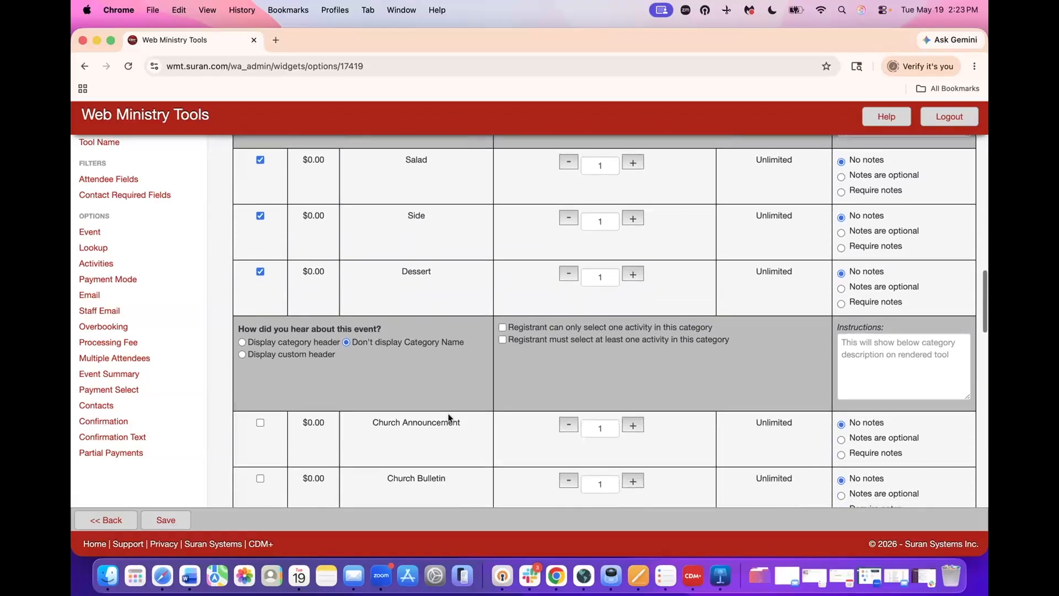
{"action": "scroll", "coordinate": [448, 412], "scroll_direction": "down", "scroll_amount": 4}
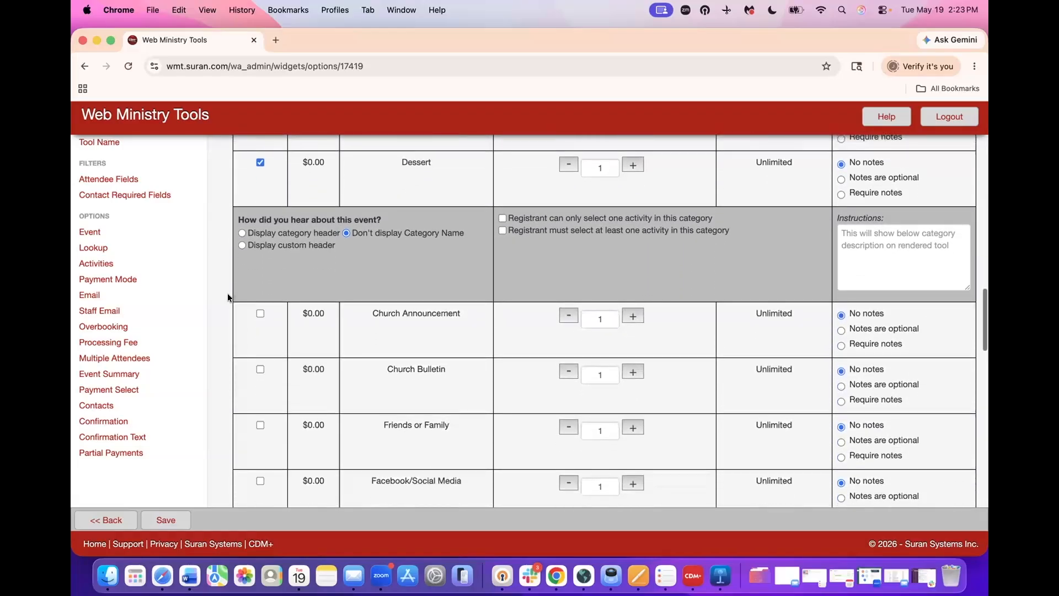
{"action": "left_click", "coordinate": [242, 235]}
{"action": "scroll", "coordinate": [316, 276], "scroll_direction": "down", "scroll_amount": 3}
{"action": "left_click", "coordinate": [260, 240]}
{"action": "left_click", "coordinate": [260, 295]}
{"action": "left_click", "coordinate": [260, 351]}
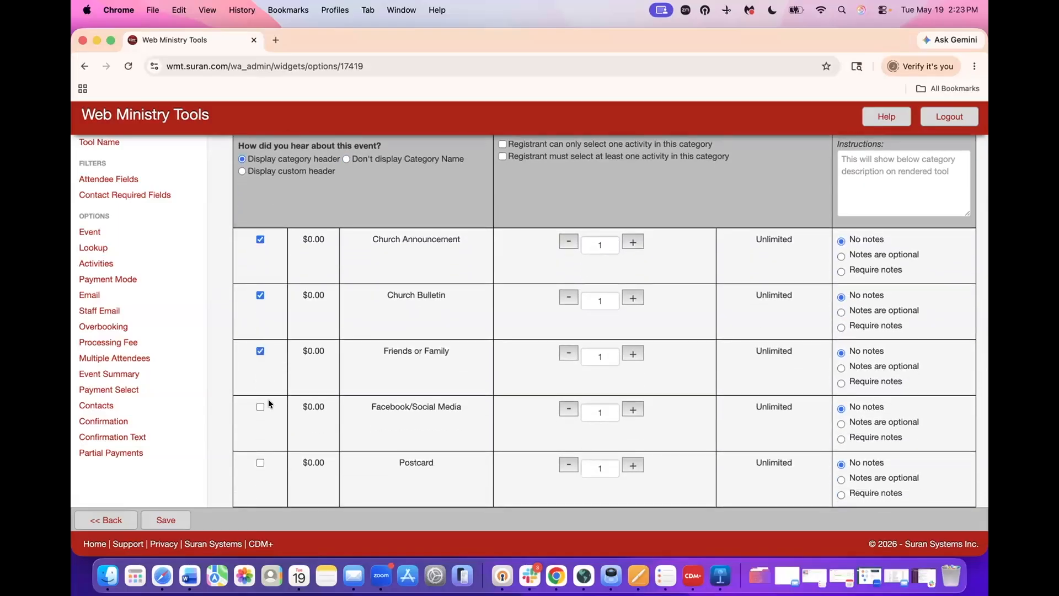
{"action": "left_click", "coordinate": [259, 408]}
{"action": "left_click", "coordinate": [260, 462]}
{"action": "scroll", "coordinate": [261, 455], "scroll_direction": "down", "scroll_amount": 2}
{"action": "scroll", "coordinate": [261, 455], "scroll_direction": "down", "scroll_amount": 5}
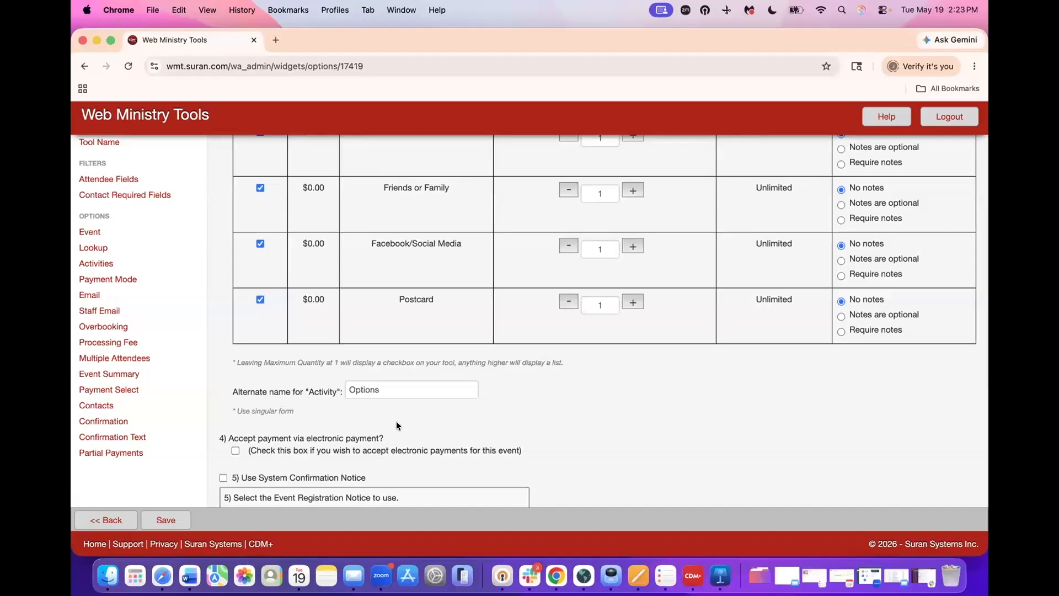
- Save the tool's options with the Summer Kick-Off Registration Confirmation notice selected
{"action": "scroll", "coordinate": [396, 421], "scroll_direction": "down", "scroll_amount": 5}
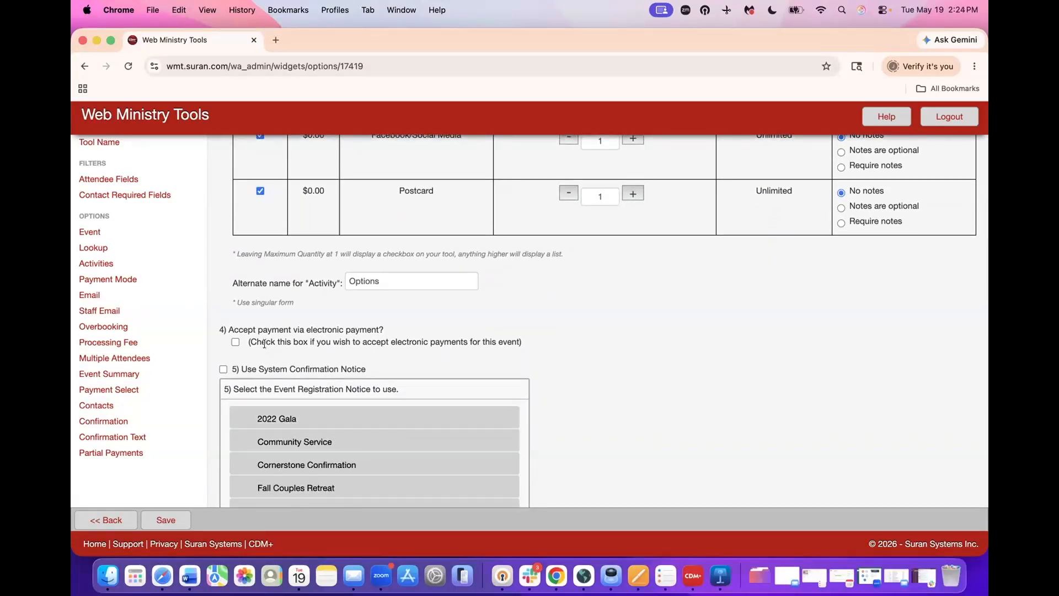
{"action": "scroll", "coordinate": [353, 340], "scroll_direction": "down", "scroll_amount": 6}
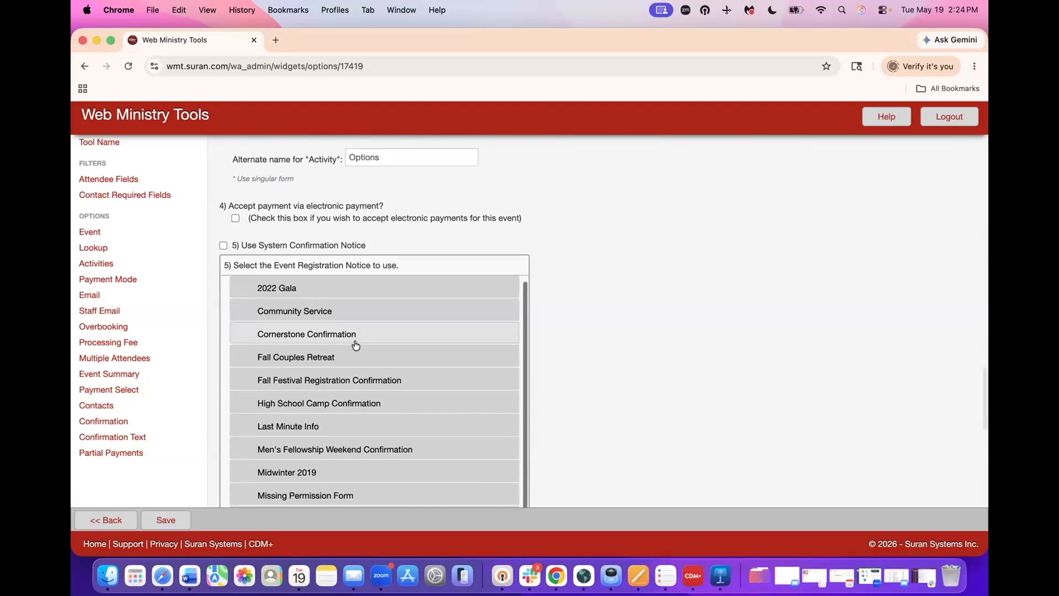
{"action": "scroll", "coordinate": [354, 344], "scroll_direction": "down", "scroll_amount": 10}
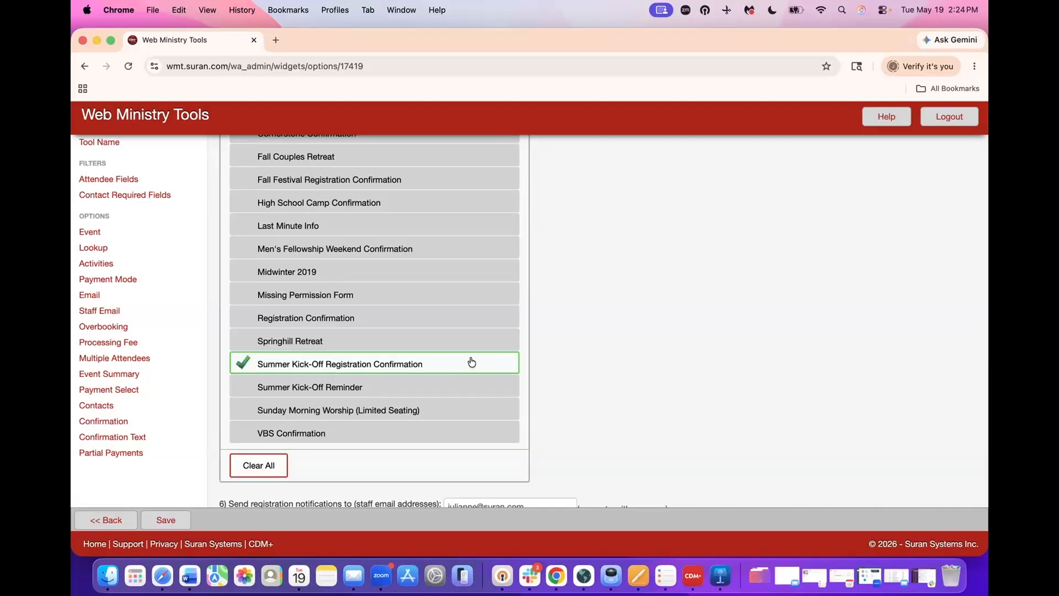
{"action": "scroll", "coordinate": [560, 359], "scroll_direction": "down", "scroll_amount": 5}
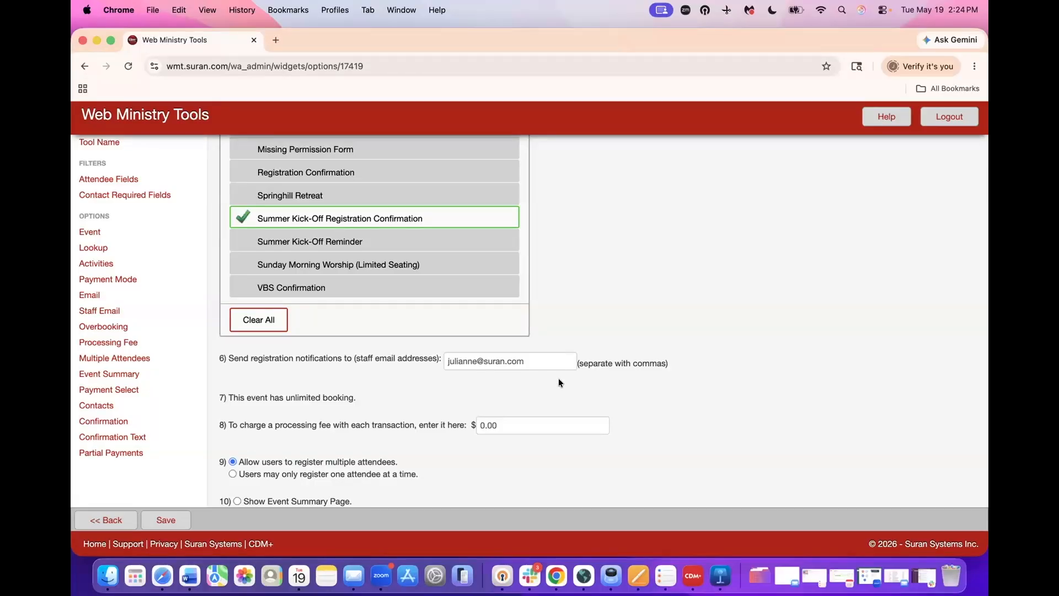
{"action": "scroll", "coordinate": [558, 382], "scroll_direction": "down", "scroll_amount": 5}
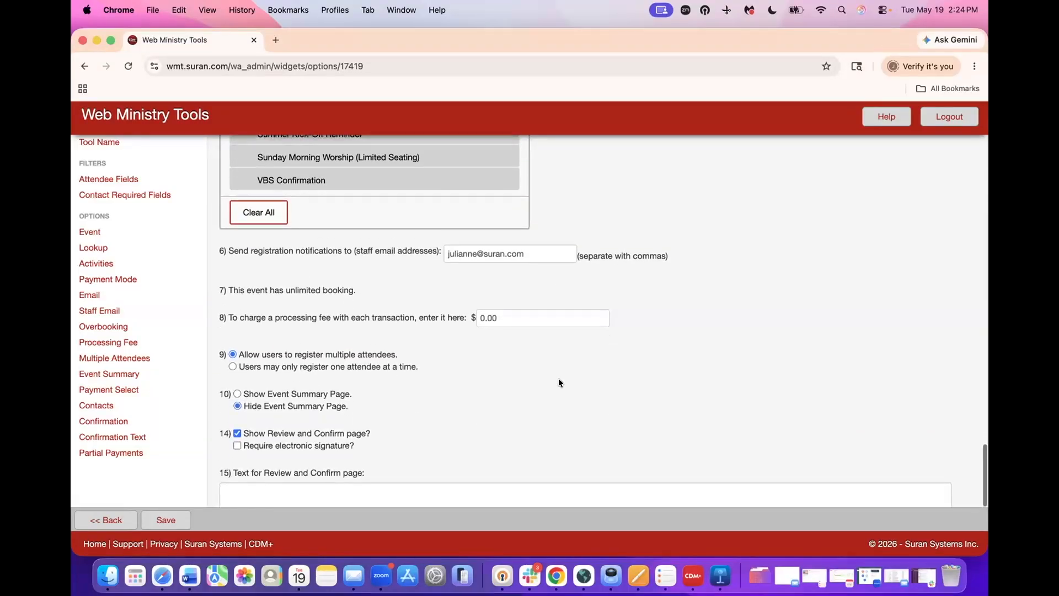
{"action": "scroll", "coordinate": [558, 382], "scroll_direction": "down", "scroll_amount": 1}
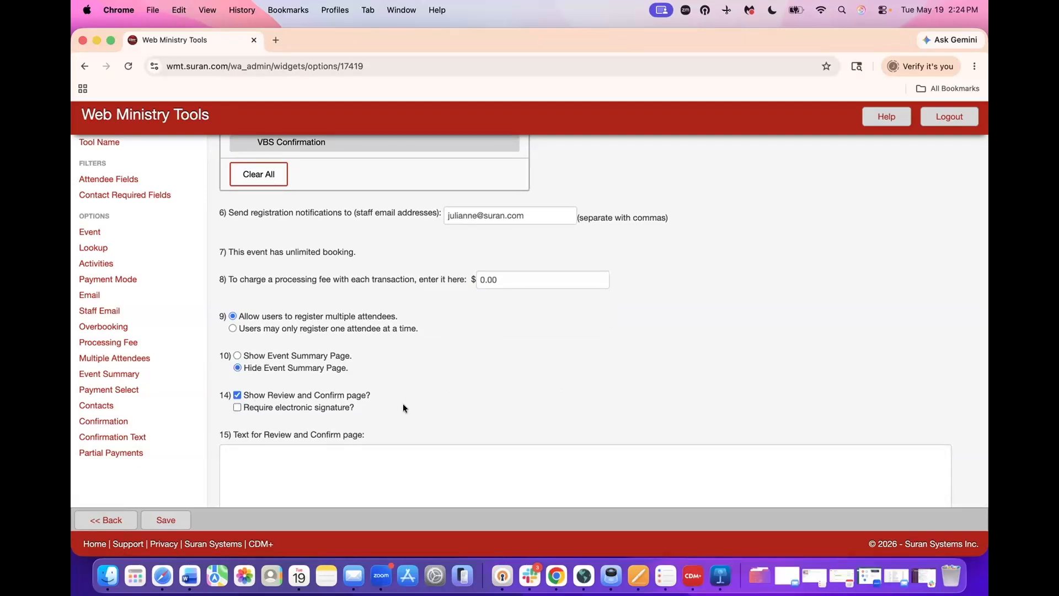
{"action": "scroll", "coordinate": [403, 408], "scroll_direction": "down", "scroll_amount": 1}
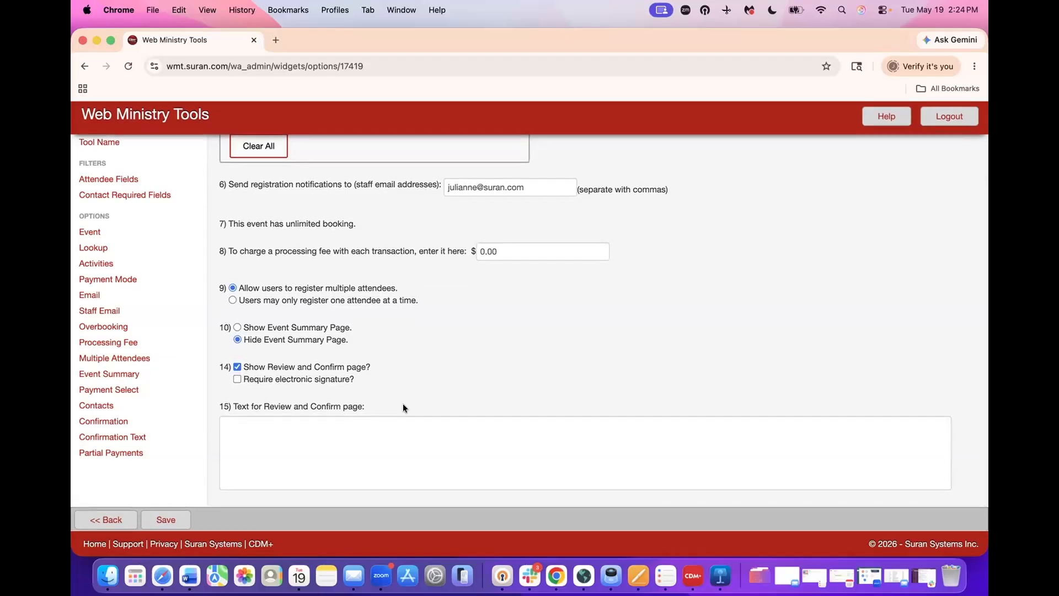
{"action": "scroll", "coordinate": [373, 411], "scroll_direction": "up", "scroll_amount": 3}
{"action": "scroll", "coordinate": [373, 412], "scroll_direction": "down", "scroll_amount": 3}
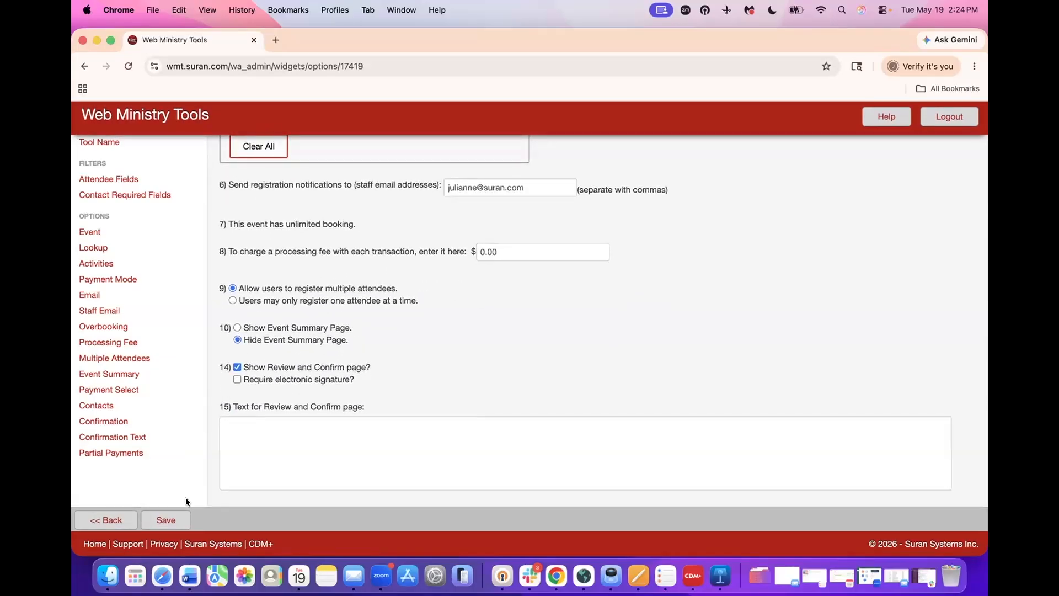
{"action": "left_click", "coordinate": [168, 519]}
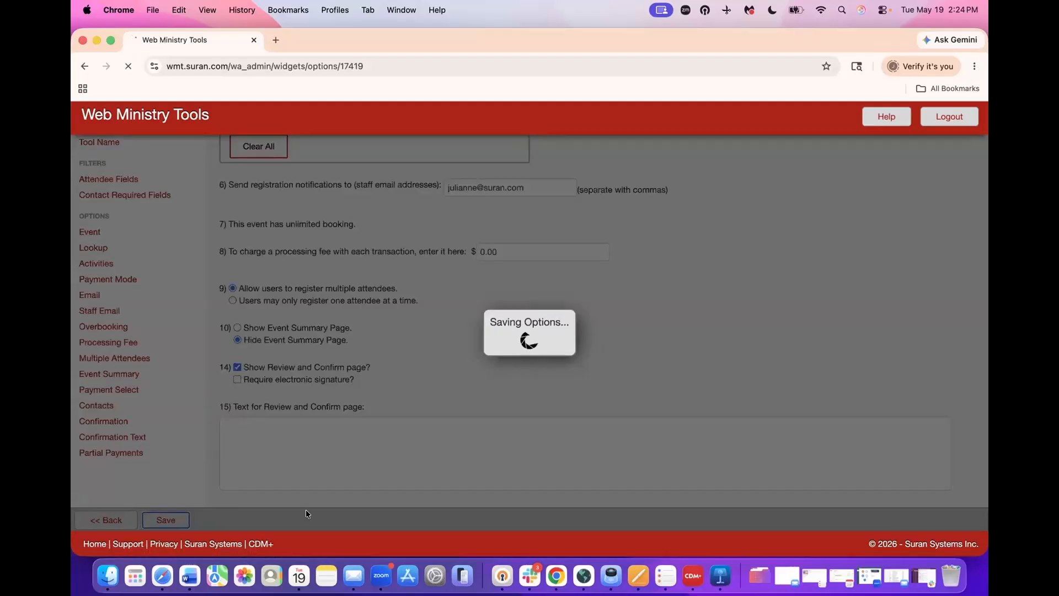
- Open the Publish page for Summer Kick-Off Dinner 26 and select its Direct Link URL
{"action": "scroll", "coordinate": [423, 456], "scroll_direction": "down", "scroll_amount": 3}
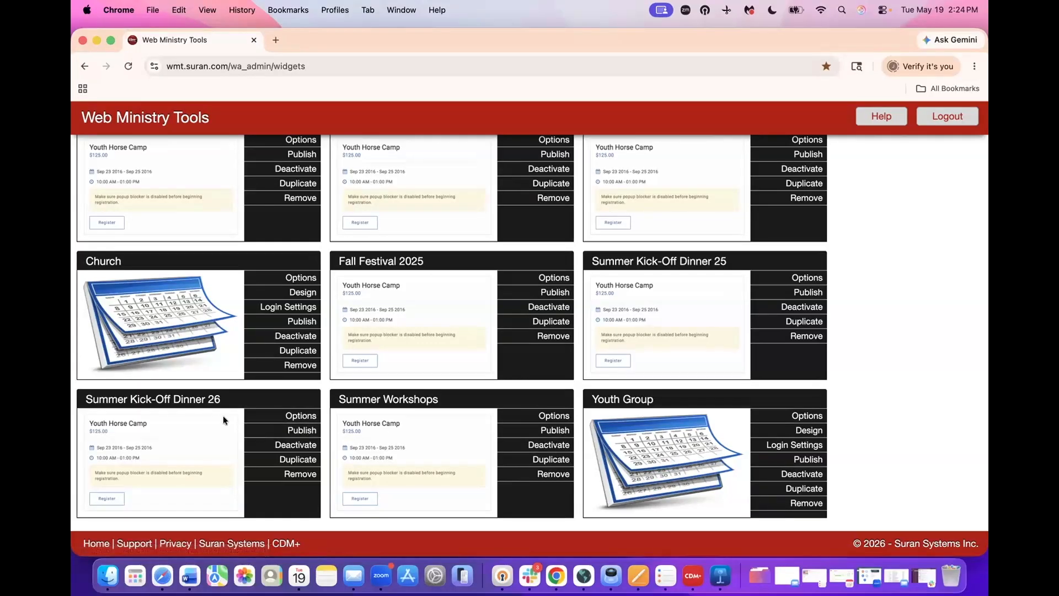
{"action": "left_click", "coordinate": [253, 430]}
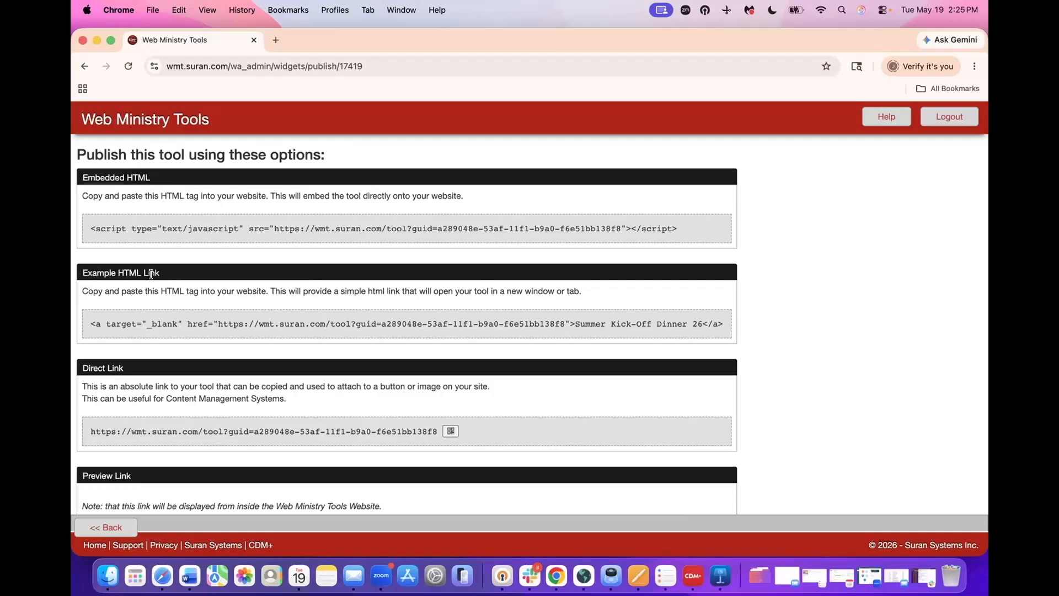
{"action": "scroll", "coordinate": [286, 353], "scroll_direction": "down", "scroll_amount": 2}
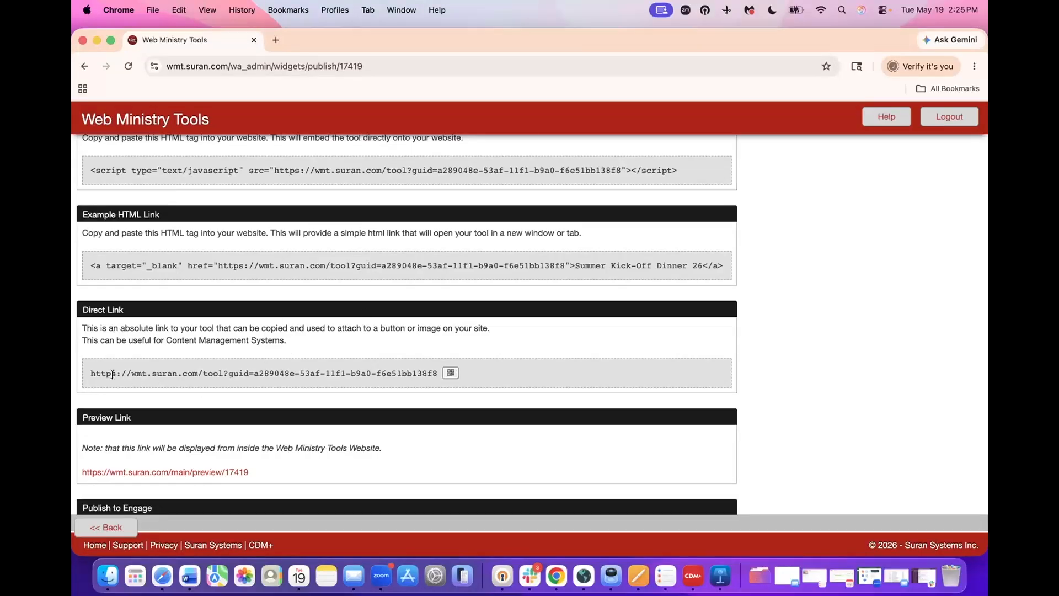
{"action": "left_click_drag", "start_coordinate": [91, 373], "coordinate": [421, 379]}
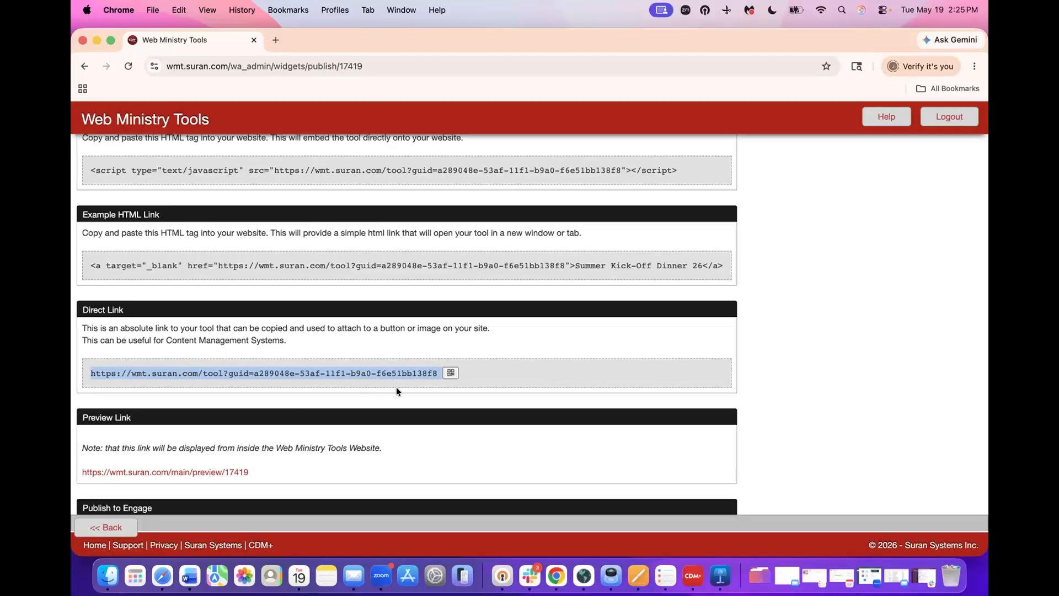
- Download the direct link's QR code, view New_QRCODE (3).png in Preview, then close it
{"action": "left_click", "coordinate": [451, 373]}
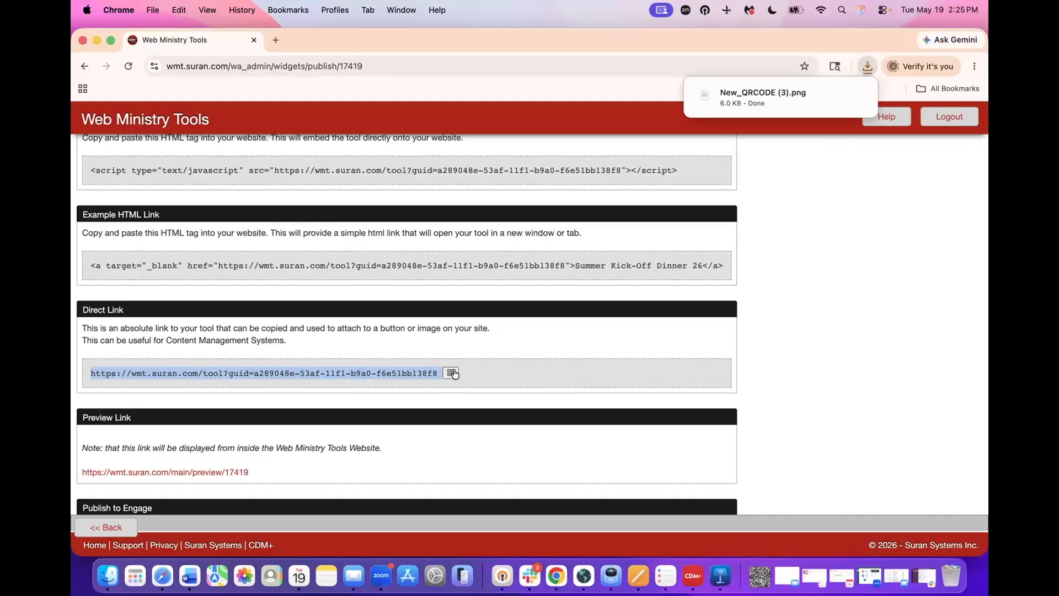
{"action": "left_click", "coordinate": [754, 564]}
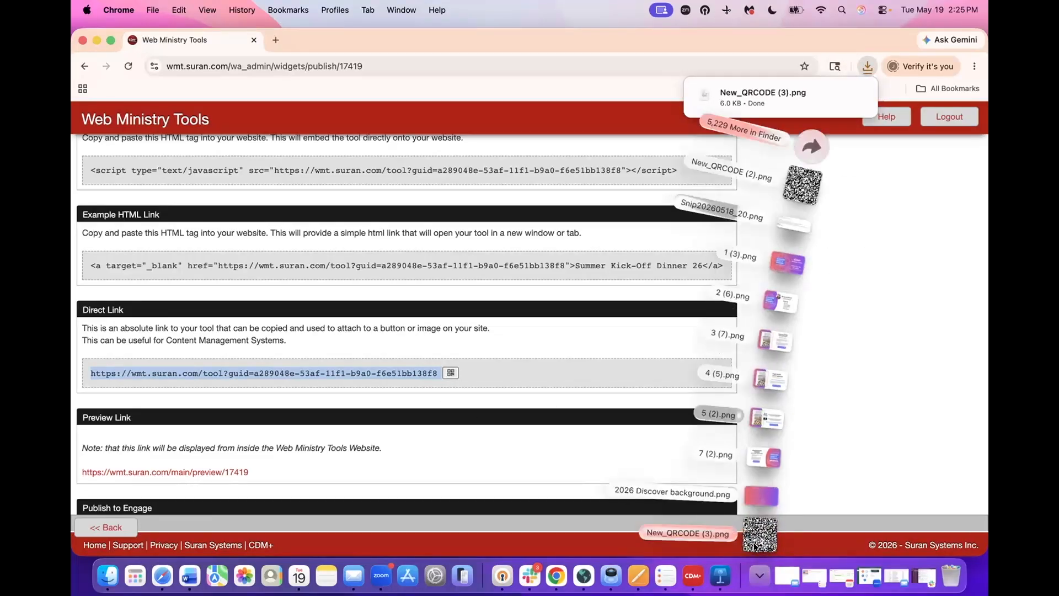
{"action": "left_click", "coordinate": [759, 534]}
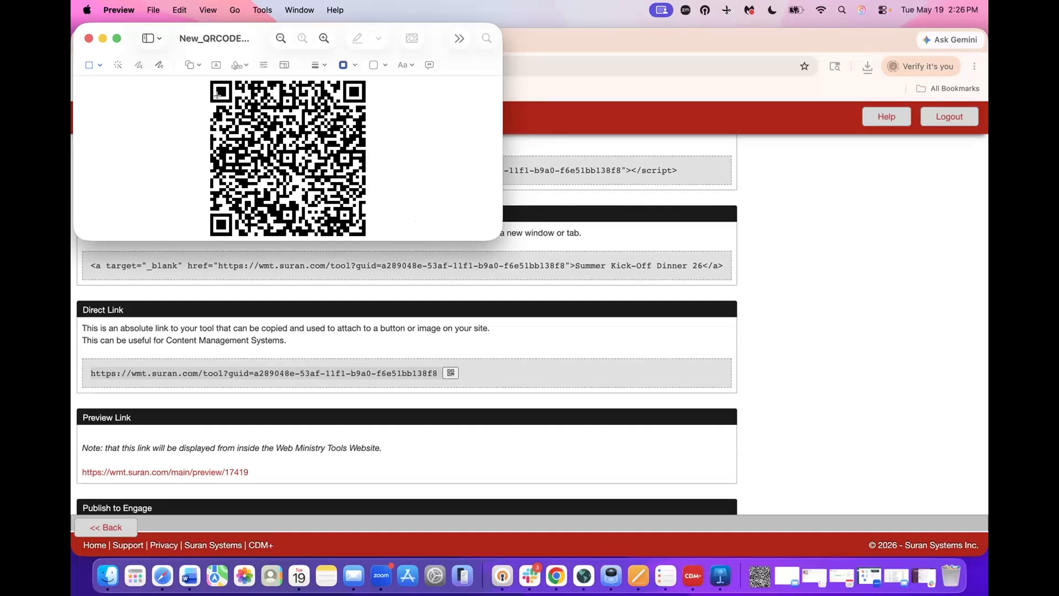
{"action": "left_click", "coordinate": [87, 38]}
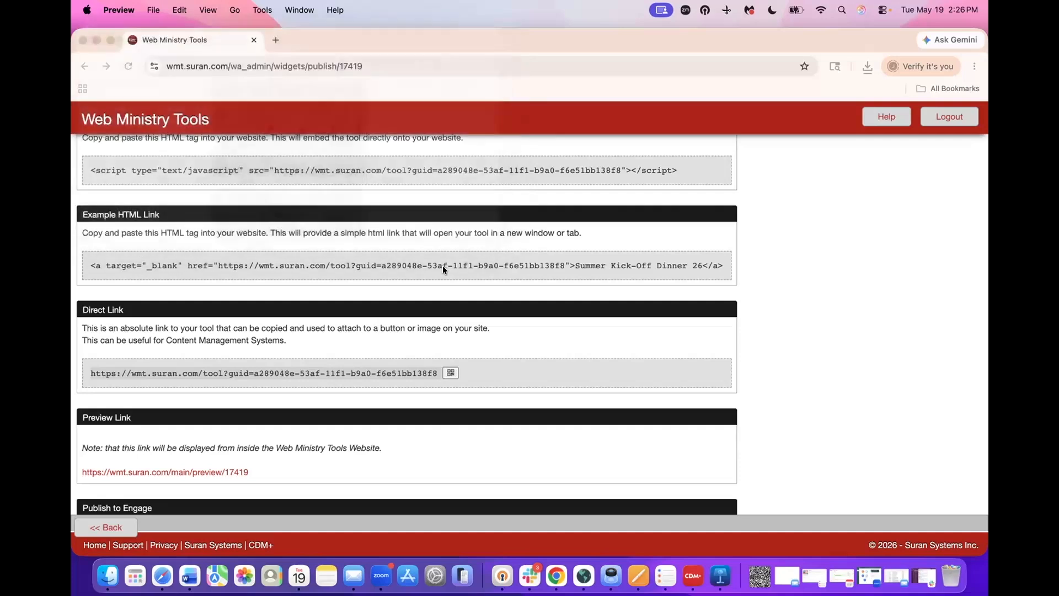
{"action": "scroll", "coordinate": [410, 290], "scroll_direction": "down", "scroll_amount": 2}
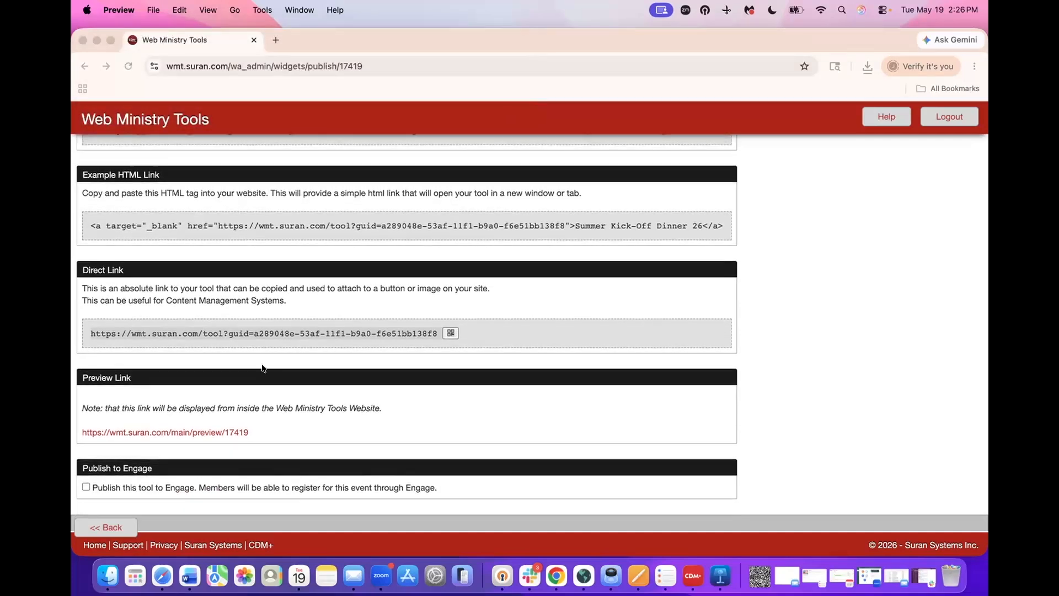
- Turn on Publish this tool to Engage, dismiss the success message, and copy the direct link
{"action": "left_click", "coordinate": [84, 469]}
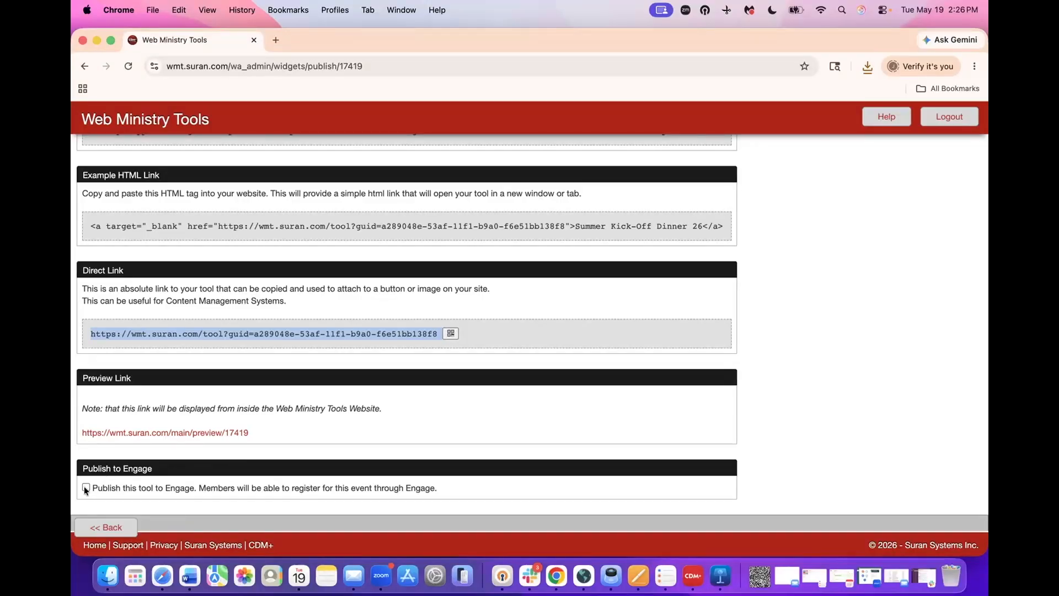
{"action": "left_click", "coordinate": [85, 487]}
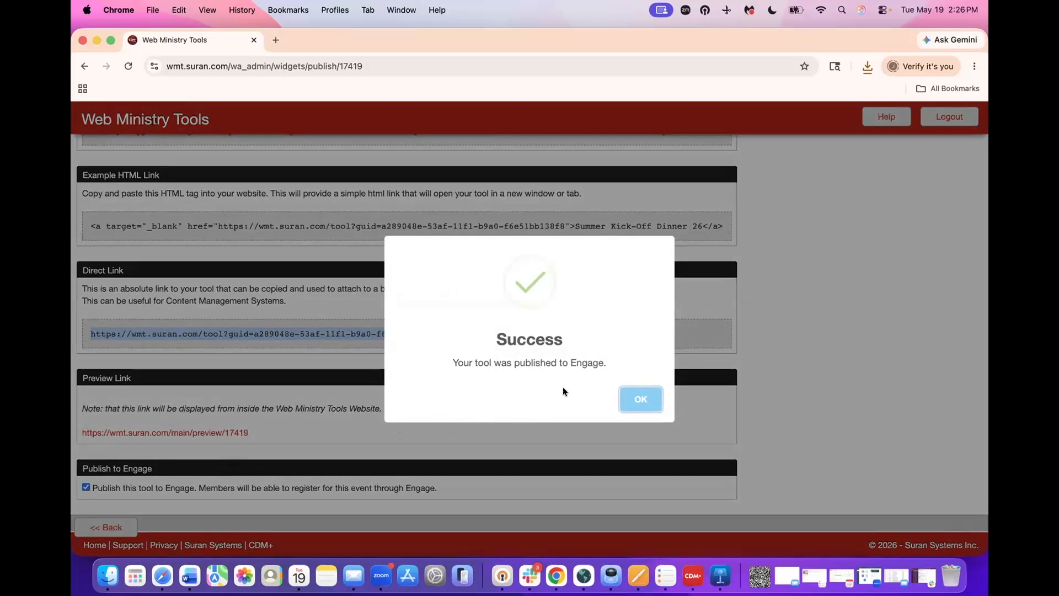
{"action": "left_click", "coordinate": [621, 400]}
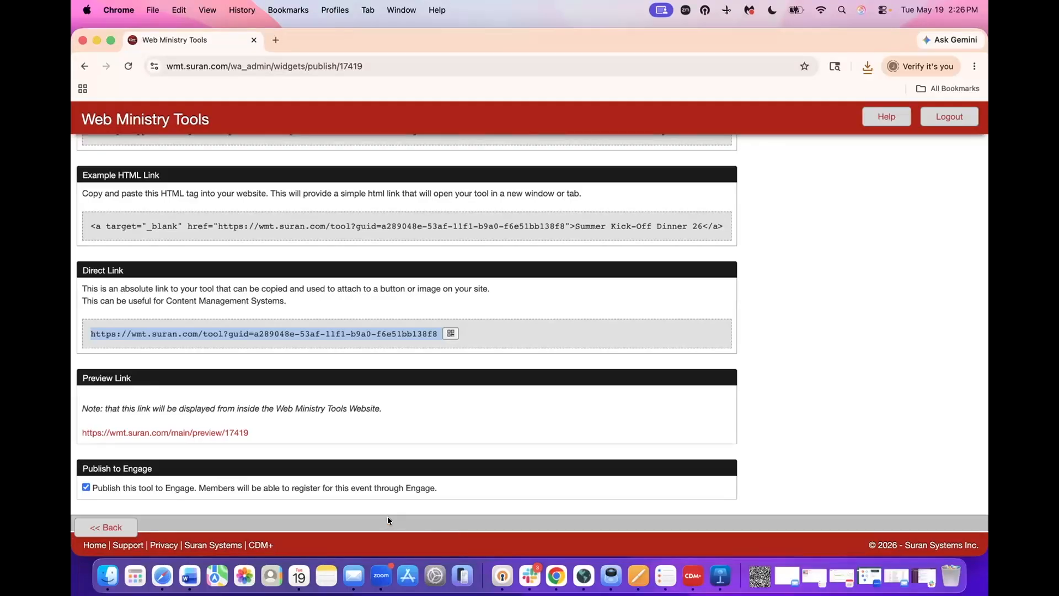
{"action": "right_click", "coordinate": [364, 331]}
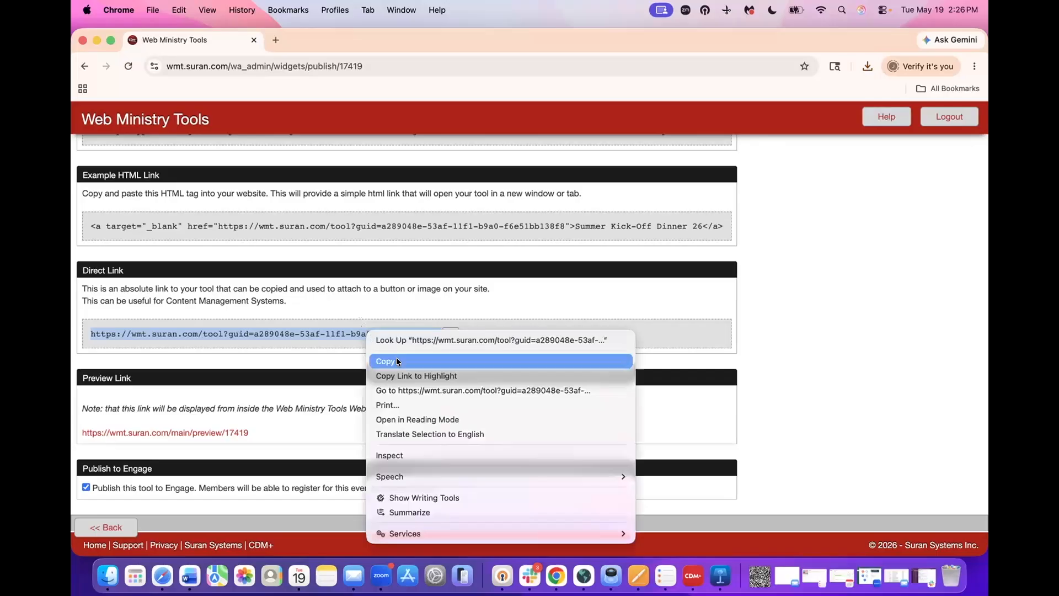
{"action": "left_click", "coordinate": [388, 373]}
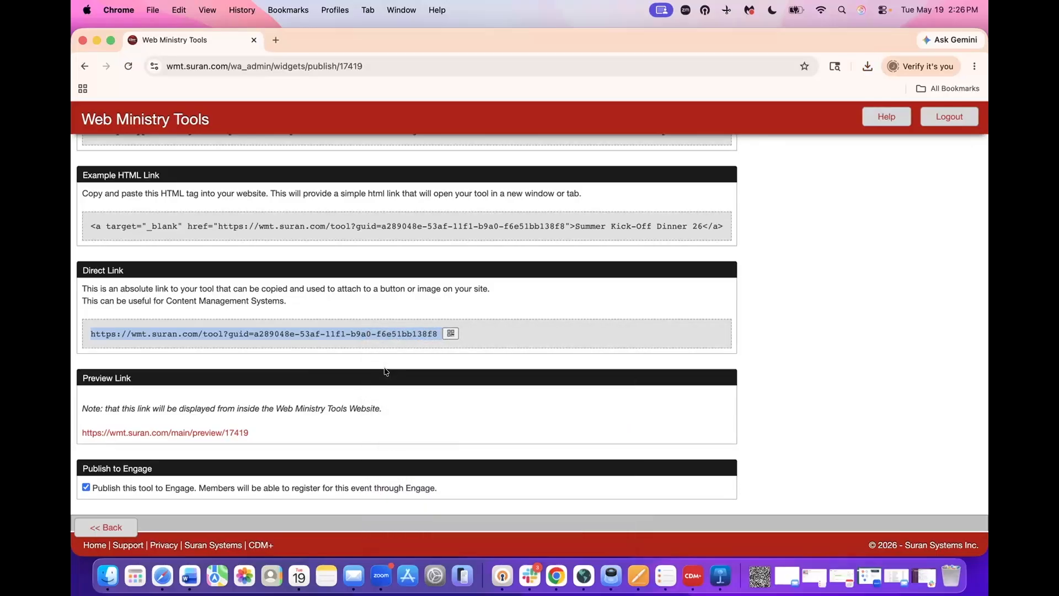
- Load the registration form by pasting the copied direct link into a new browser tab
{"action": "left_click", "coordinate": [276, 40]}
{"action": "left_click", "coordinate": [311, 62]}
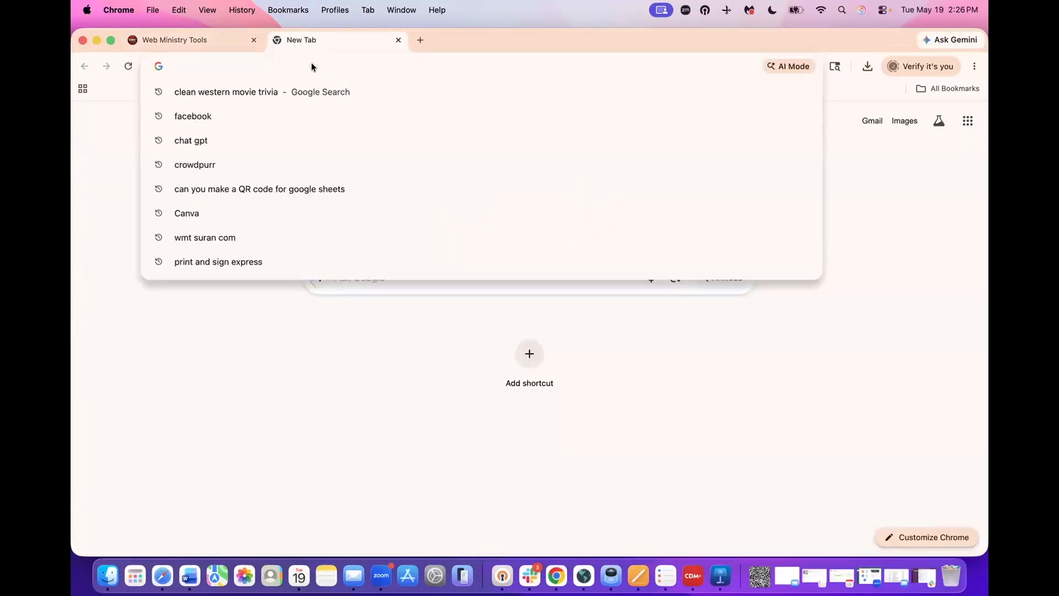
{"action": "type", "text": "https://wmt.suran.com/tool?guid=a289048e-53af-11f1-b9a0-f6e51bb138f8"}
{"action": "key", "text": "Return"}
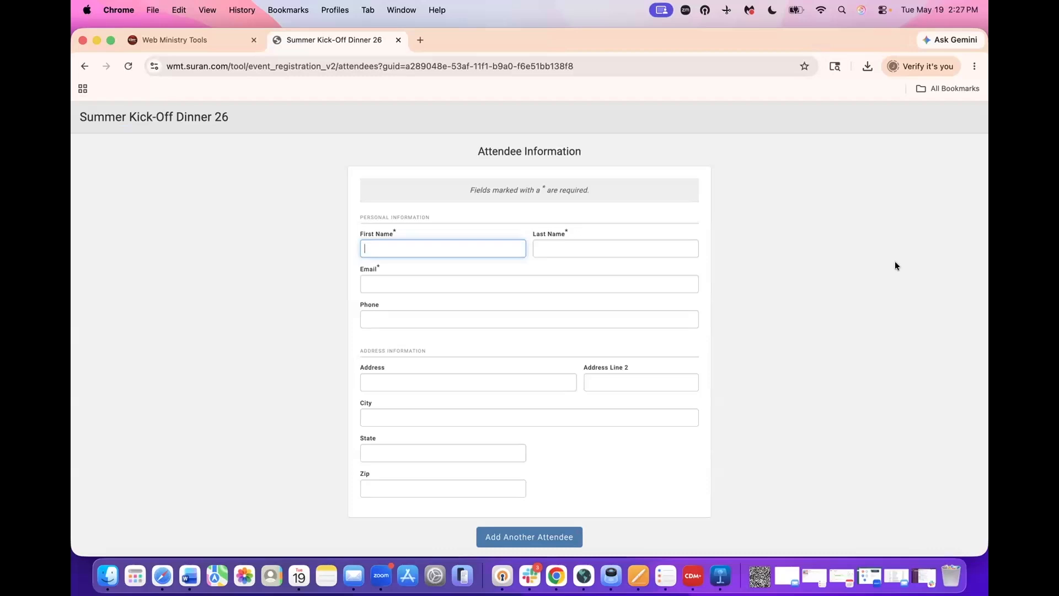
- Fill in the test attendee's first name, last name and e-mail, then continue to the activities step
{"action": "key", "text": "Tab"}
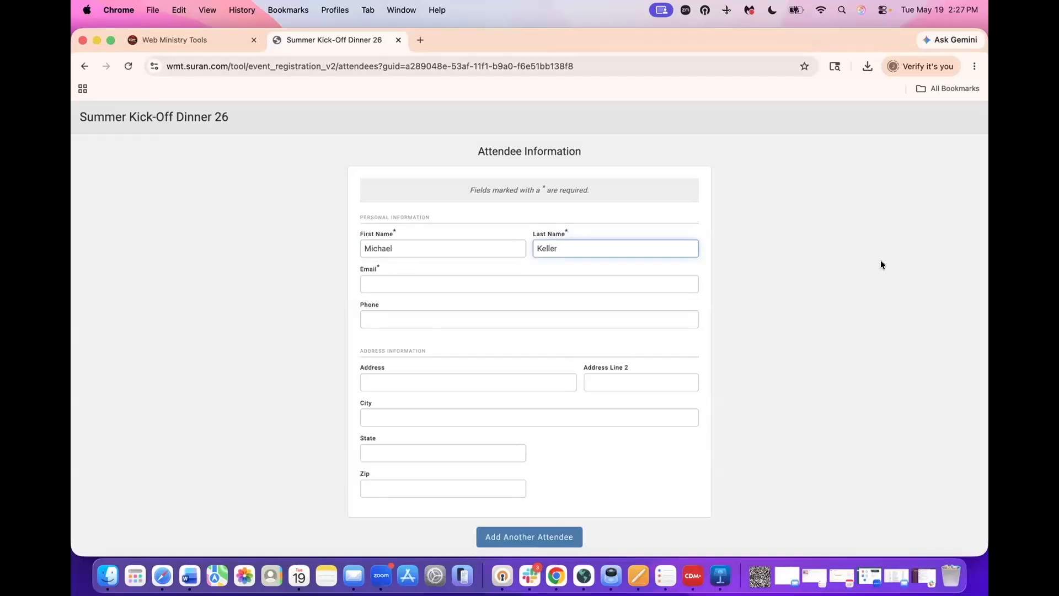
{"action": "left_click", "coordinate": [608, 285]}
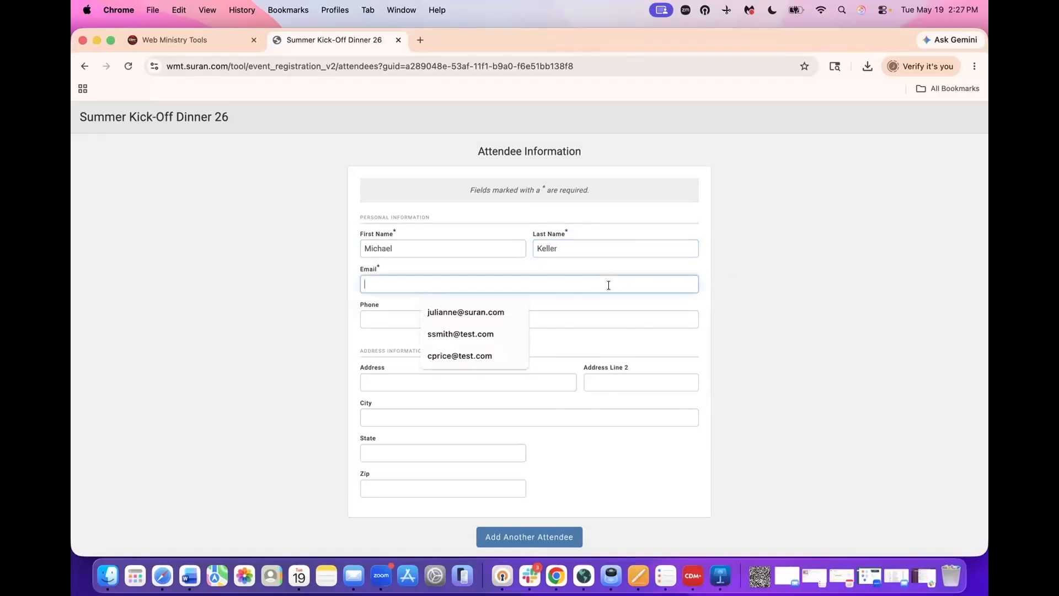
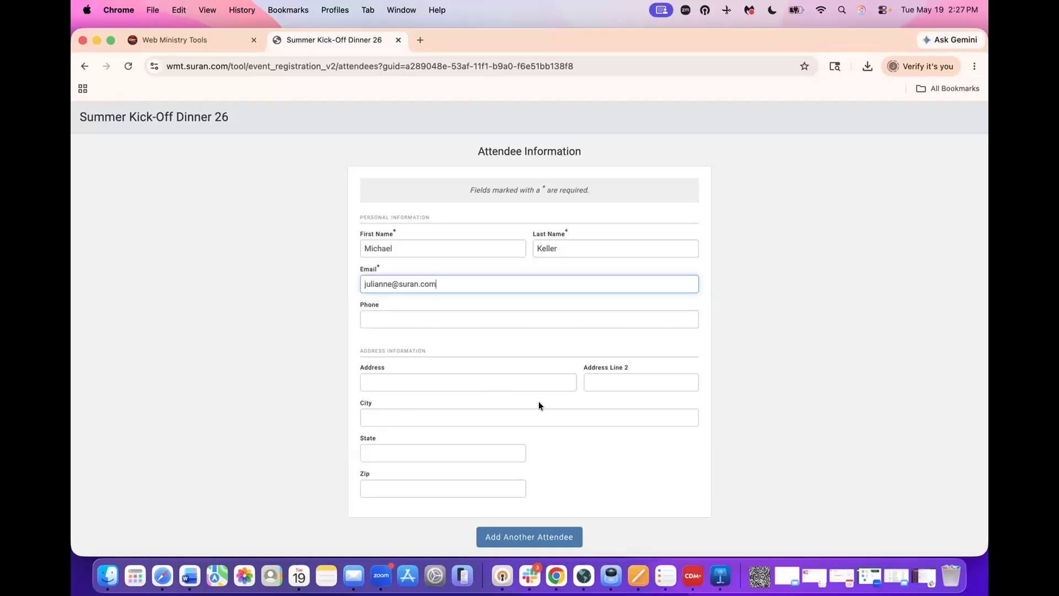
{"action": "scroll", "coordinate": [538, 401], "scroll_direction": "down", "scroll_amount": 2}
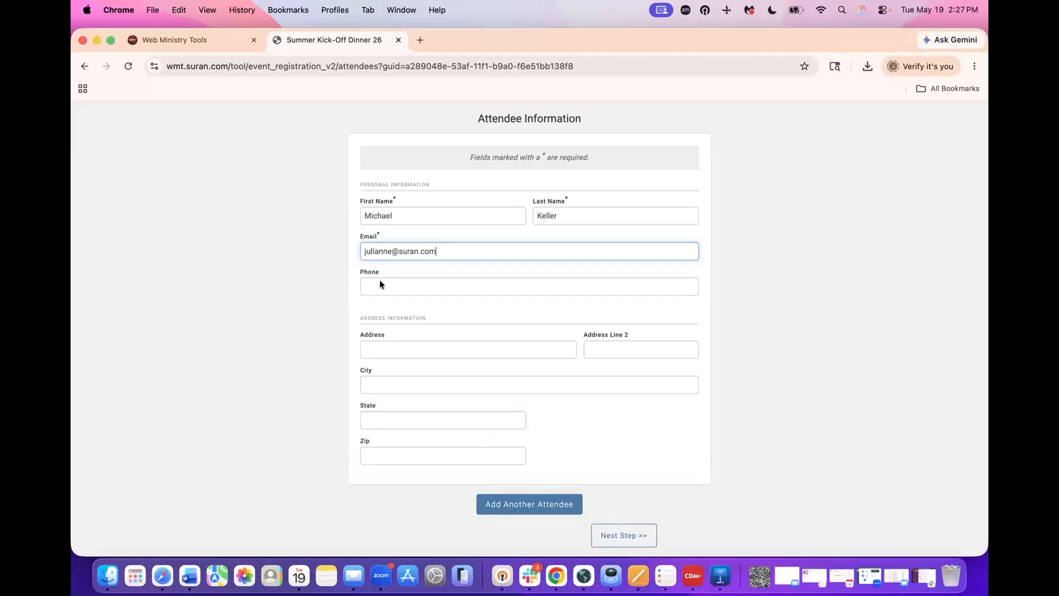
{"action": "left_click", "coordinate": [617, 535]}
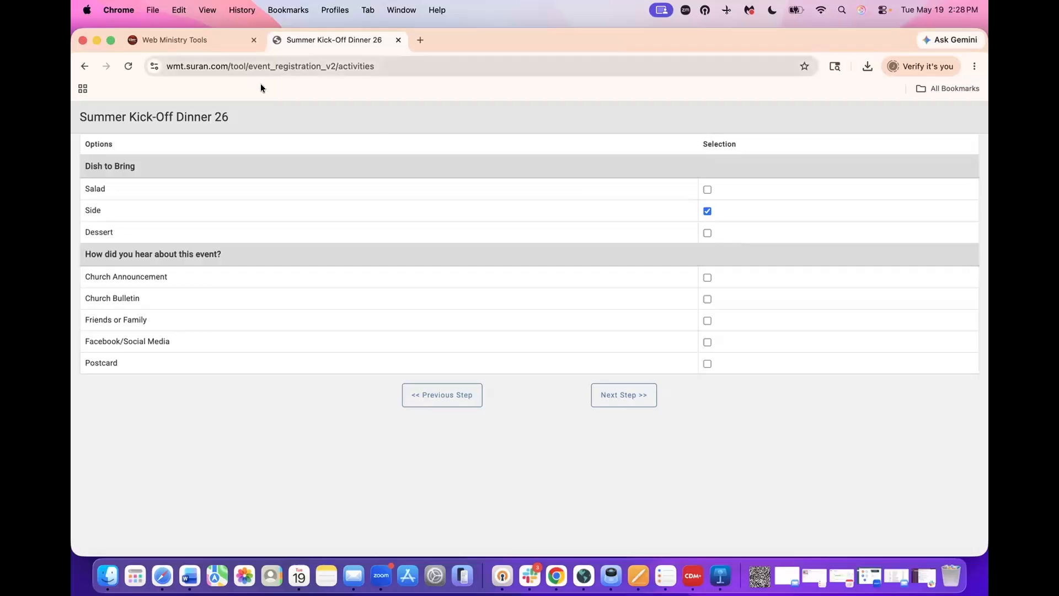
- Close the test registration tab and reopen the Summer Kick-Off Dinner 26 options
{"action": "left_click", "coordinate": [398, 39]}
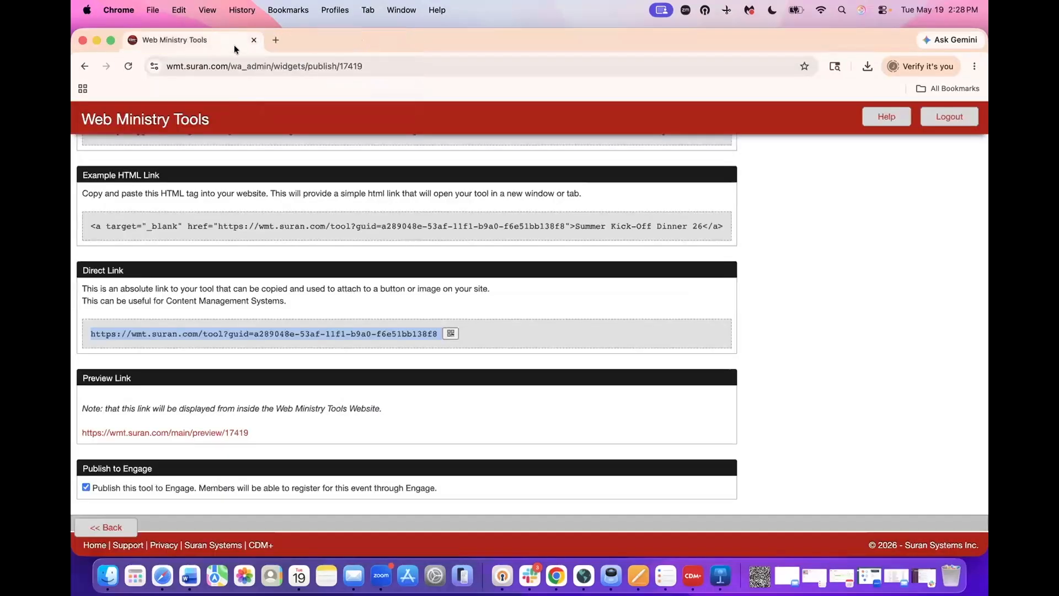
{"action": "left_click", "coordinate": [110, 528]}
{"action": "scroll", "coordinate": [259, 468], "scroll_direction": "down", "scroll_amount": 3}
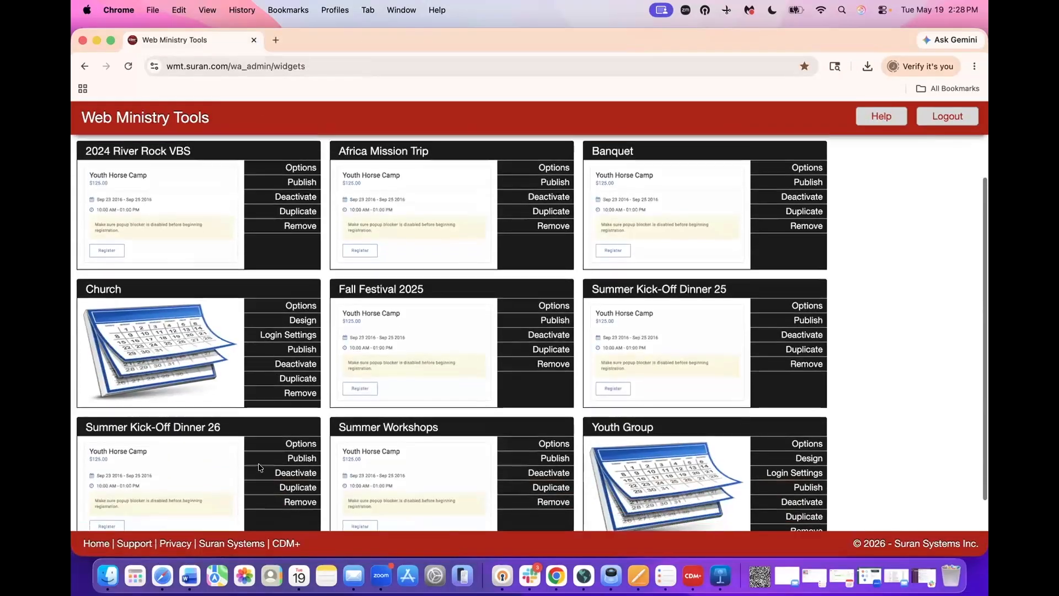
{"action": "left_click", "coordinate": [272, 407]}
{"action": "scroll", "coordinate": [314, 400], "scroll_direction": "down", "scroll_amount": 15}
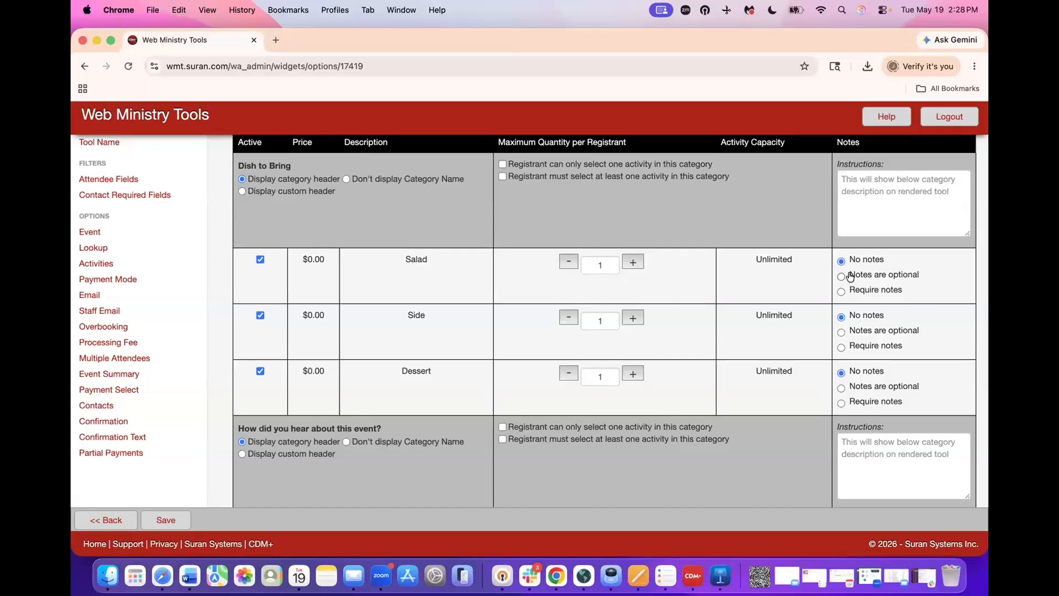
- Make notes optional for the Salad, Side and Dessert activities
{"action": "left_click", "coordinate": [839, 277]}
{"action": "left_click", "coordinate": [840, 331]}
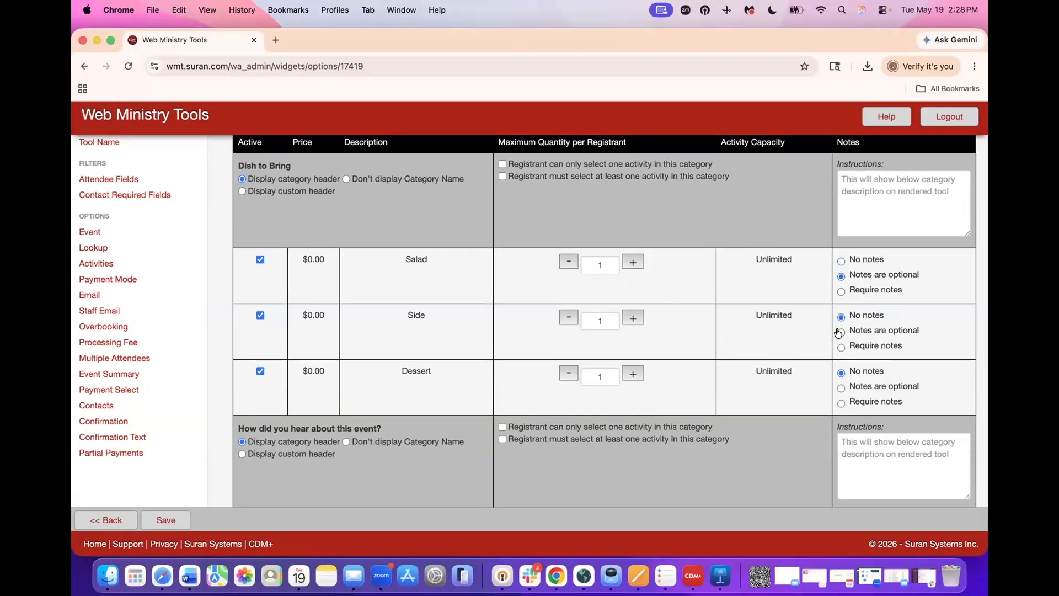
{"action": "left_click", "coordinate": [841, 389]}
{"action": "scroll", "coordinate": [870, 392], "scroll_direction": "down", "scroll_amount": 5}
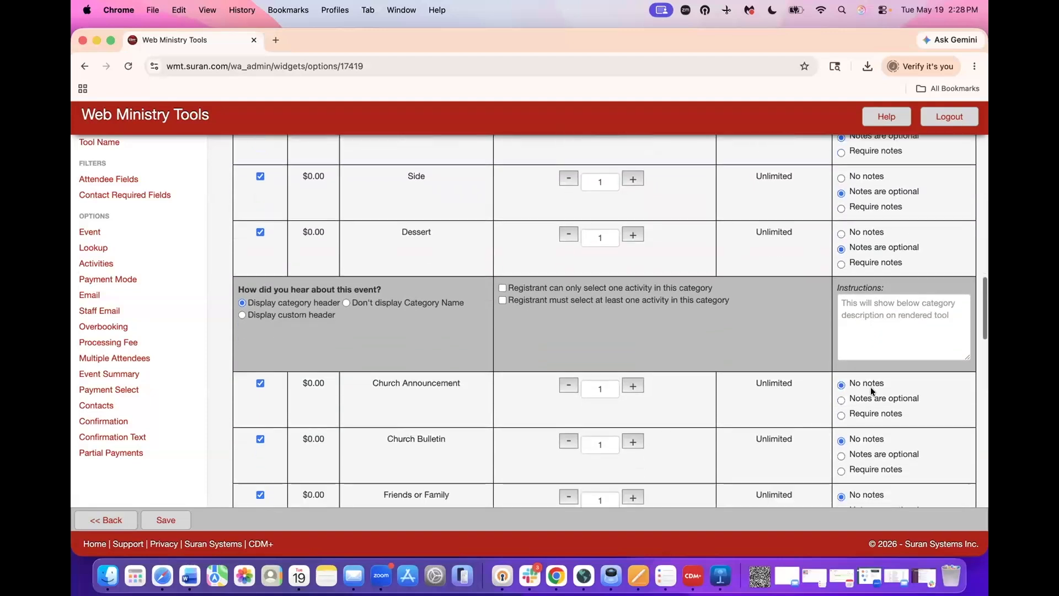
{"action": "scroll", "coordinate": [870, 391], "scroll_direction": "down", "scroll_amount": 2}
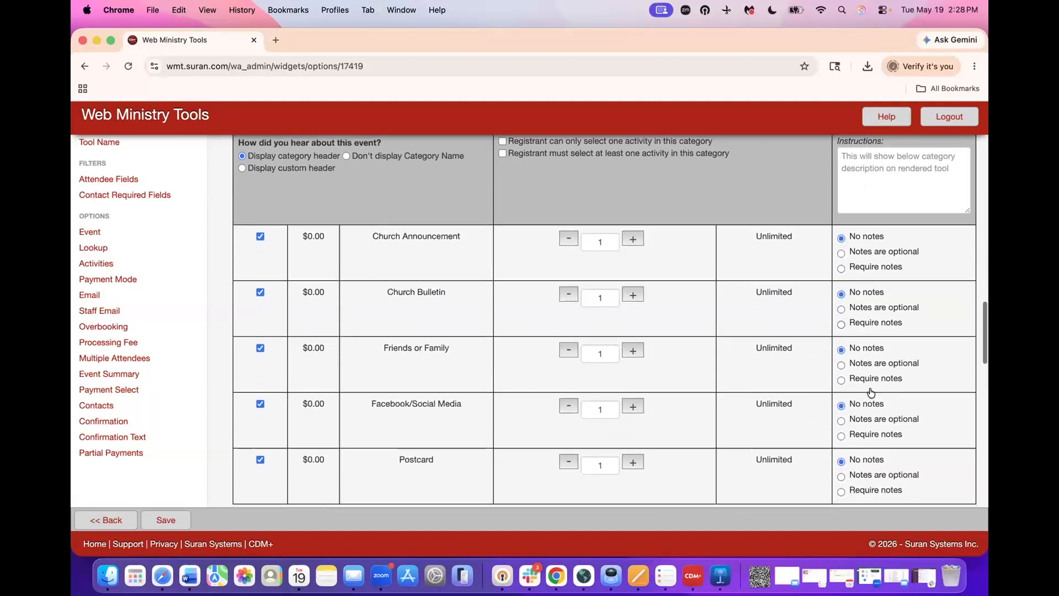
{"action": "scroll", "coordinate": [870, 394], "scroll_direction": "up", "scroll_amount": 1}
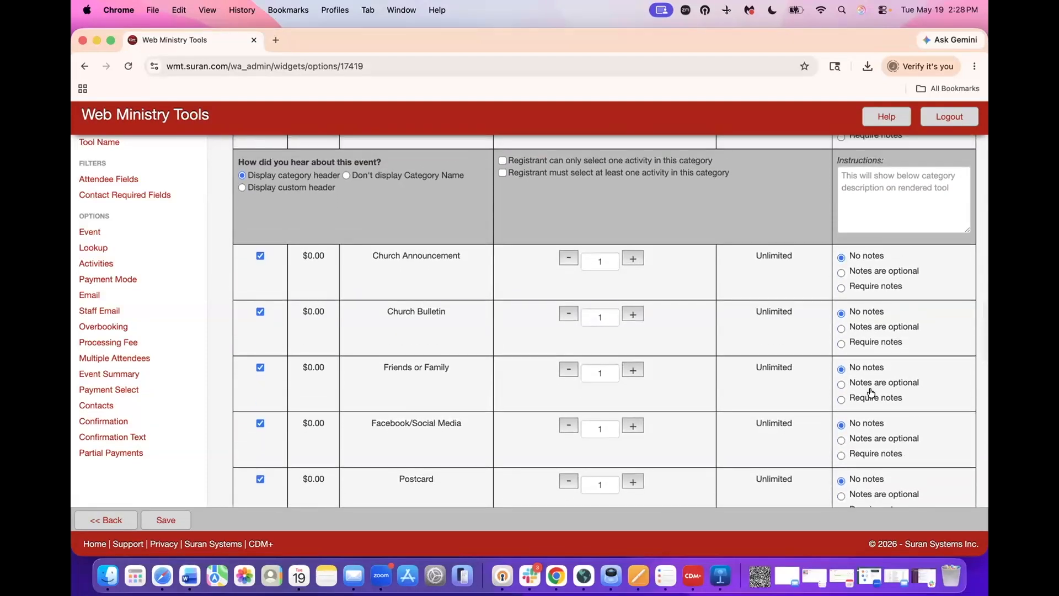
- Make notes optional for Church Announcement, Church Bulletin, Friends or Family, Facebook/Social Media and Postcard
{"action": "left_click", "coordinate": [841, 272]}
{"action": "left_click", "coordinate": [841, 329]}
{"action": "left_click", "coordinate": [841, 384]}
{"action": "scroll", "coordinate": [841, 381], "scroll_direction": "down", "scroll_amount": 2}
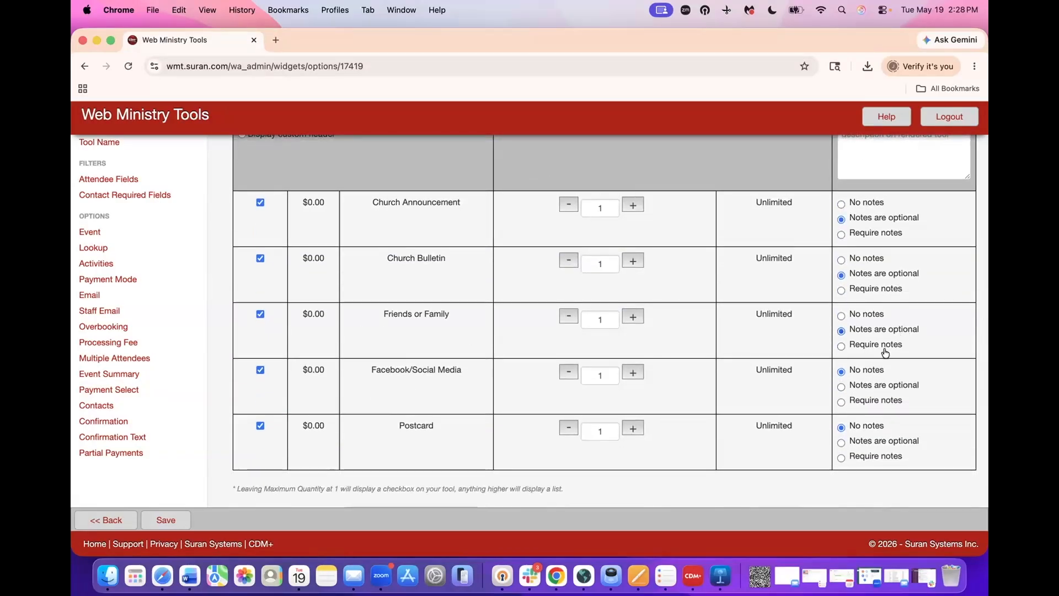
{"action": "left_click", "coordinate": [840, 387]}
{"action": "left_click", "coordinate": [865, 440]}
{"action": "scroll", "coordinate": [865, 439], "scroll_direction": "down", "scroll_amount": 5}
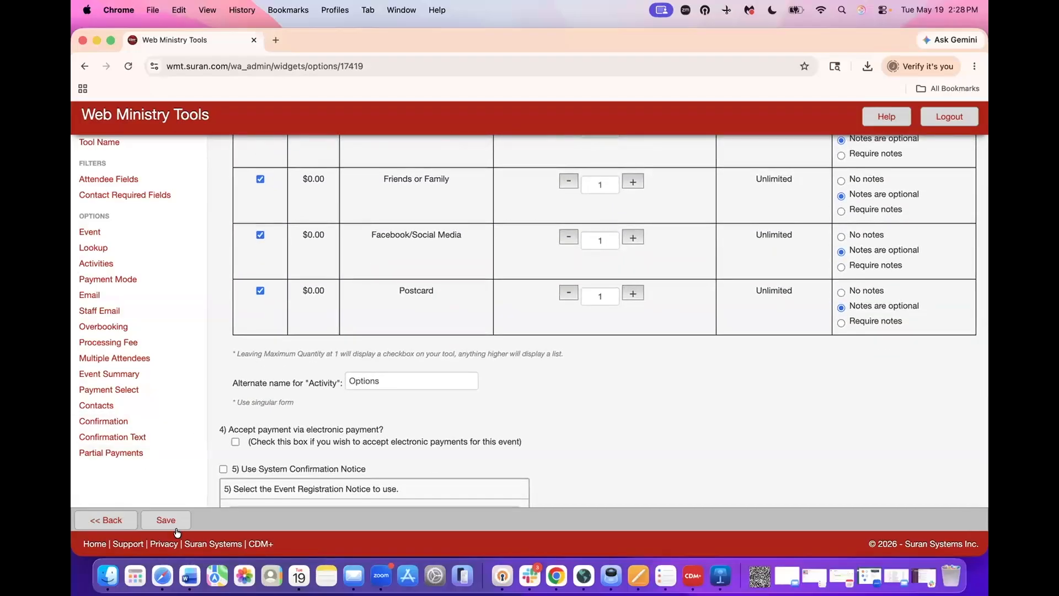
- Save the activity settings and bring up the tool's publishing links
{"action": "left_click", "coordinate": [176, 520]}
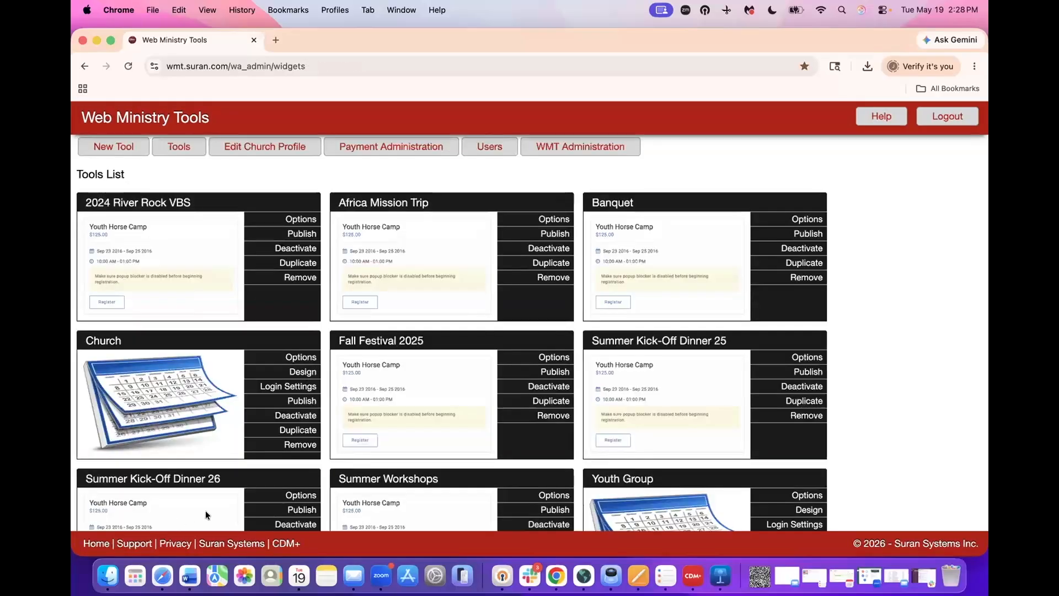
{"action": "scroll", "coordinate": [246, 476], "scroll_direction": "down", "scroll_amount": 3}
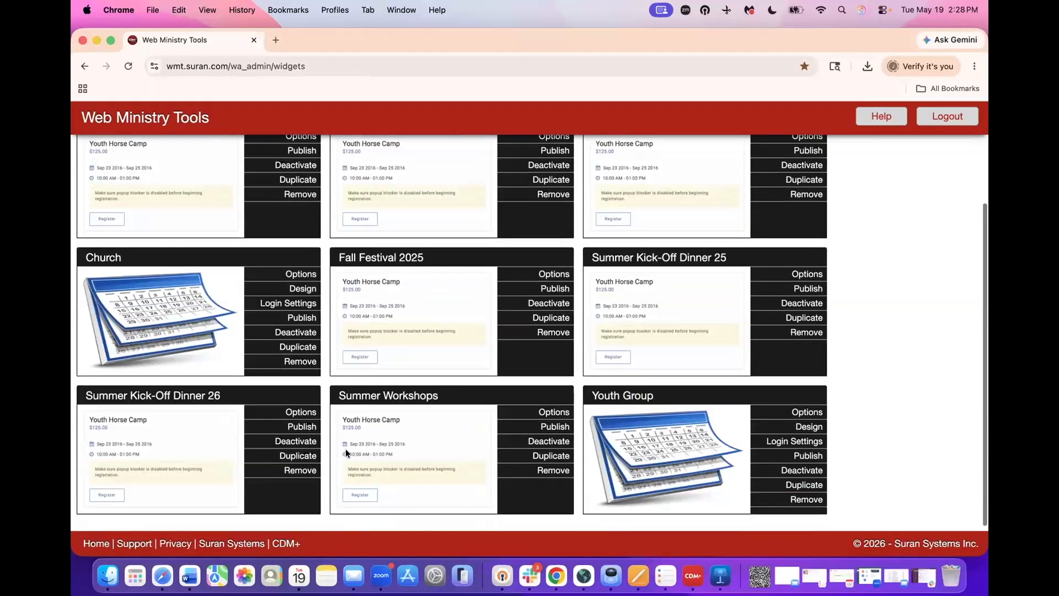
{"action": "left_click", "coordinate": [282, 426]}
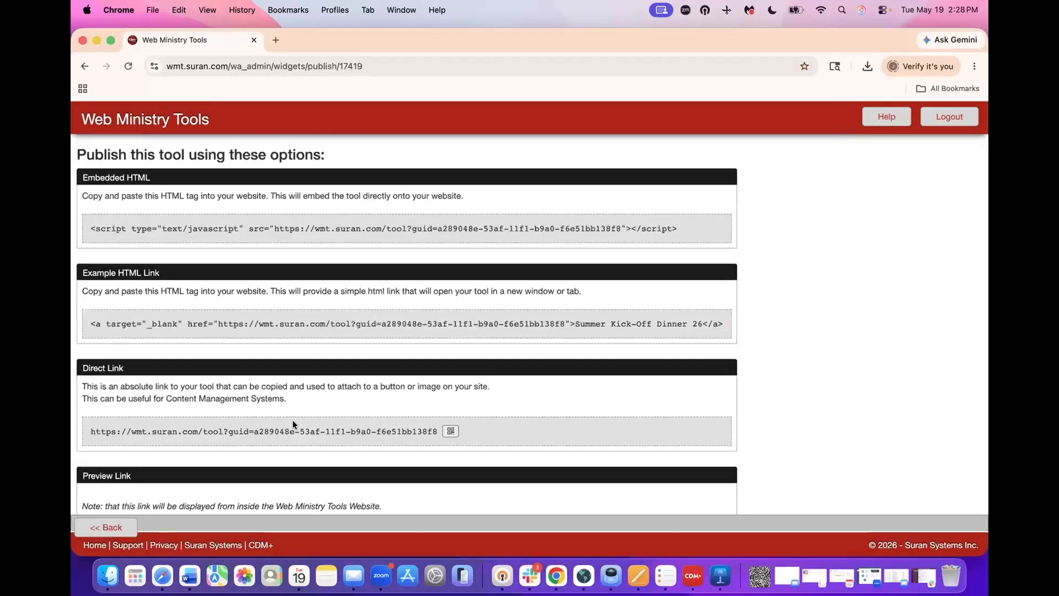
- Copy the registration tool's Direct Link and load it in a new browser tab
{"action": "left_click_drag", "start_coordinate": [438, 430], "coordinate": [85, 429]}
{"action": "right_click", "coordinate": [110, 433]}
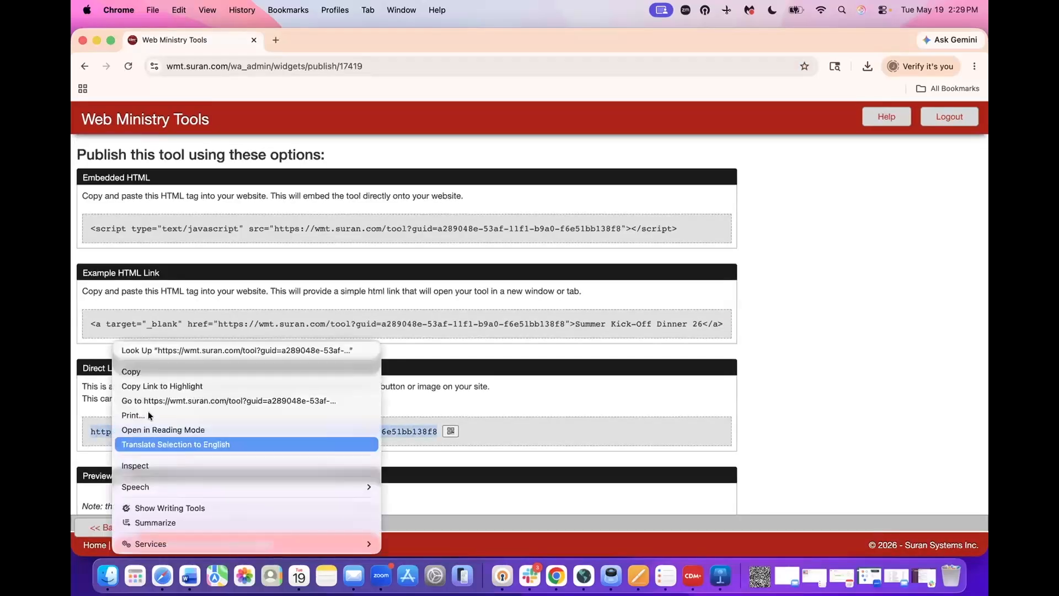
{"action": "left_click", "coordinate": [162, 372]}
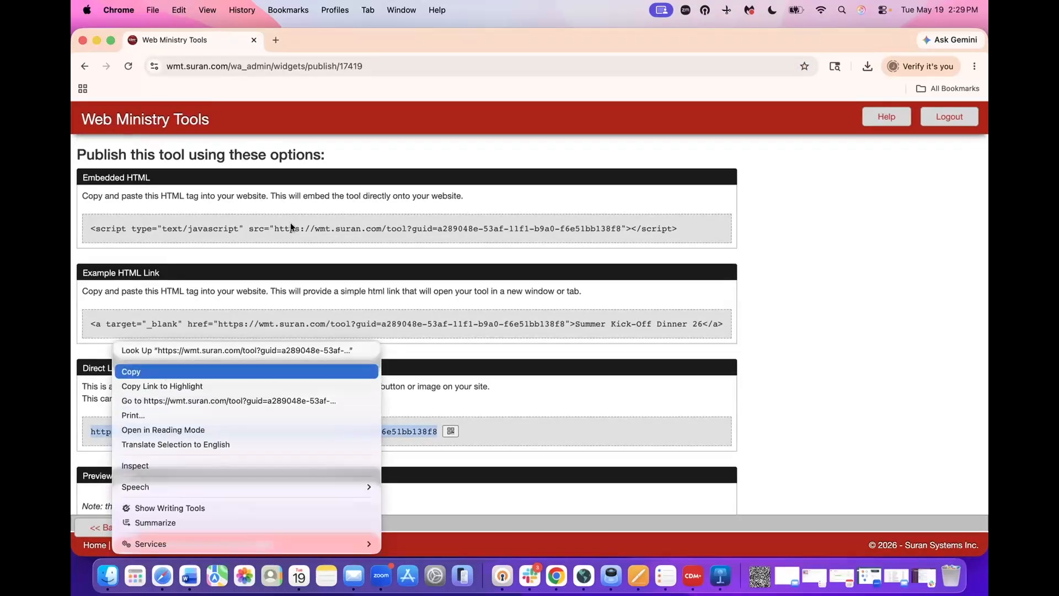
{"action": "left_click", "coordinate": [276, 38]}
{"action": "key", "text": "super+v"}
{"action": "key", "text": "Return"}
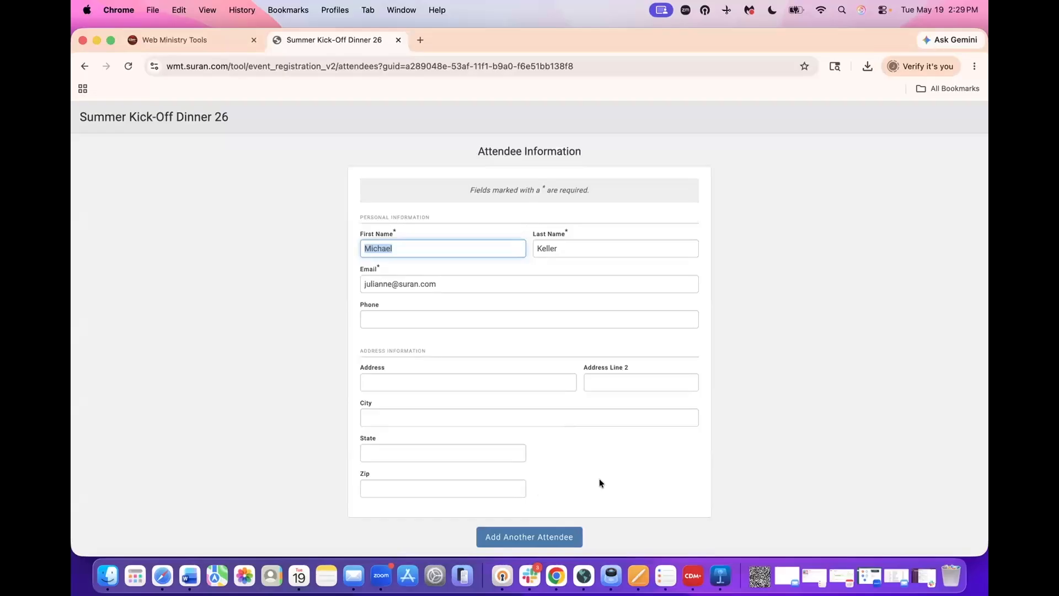
- Register with a Side noted 'Cheesy Potatoes.' and Church Announcement, then finish registering
{"action": "scroll", "coordinate": [599, 478], "scroll_direction": "down", "scroll_amount": 2}
{"action": "left_click", "coordinate": [627, 535]}
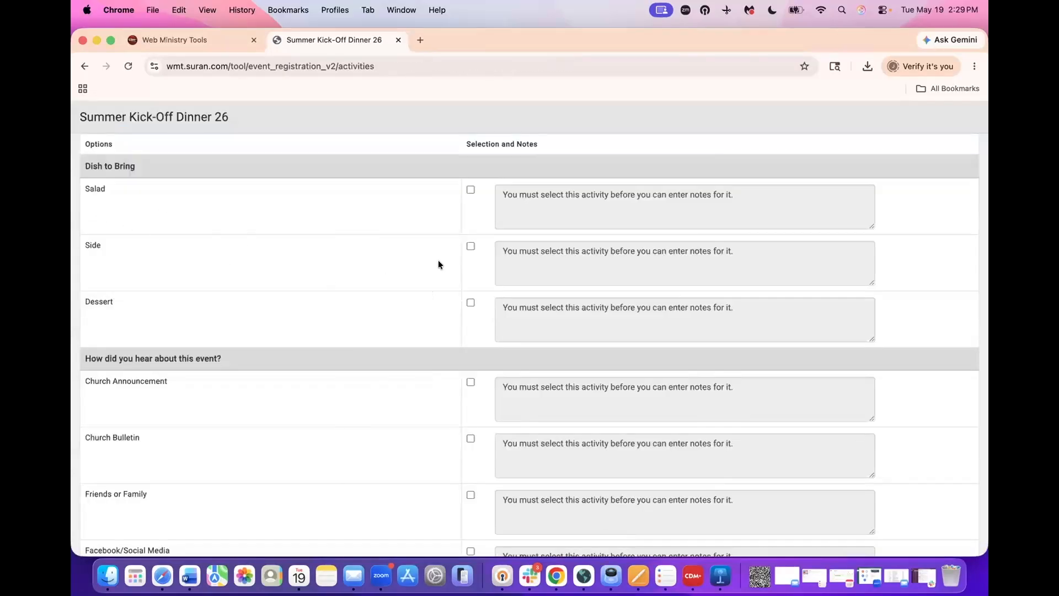
{"action": "left_click", "coordinate": [471, 246]}
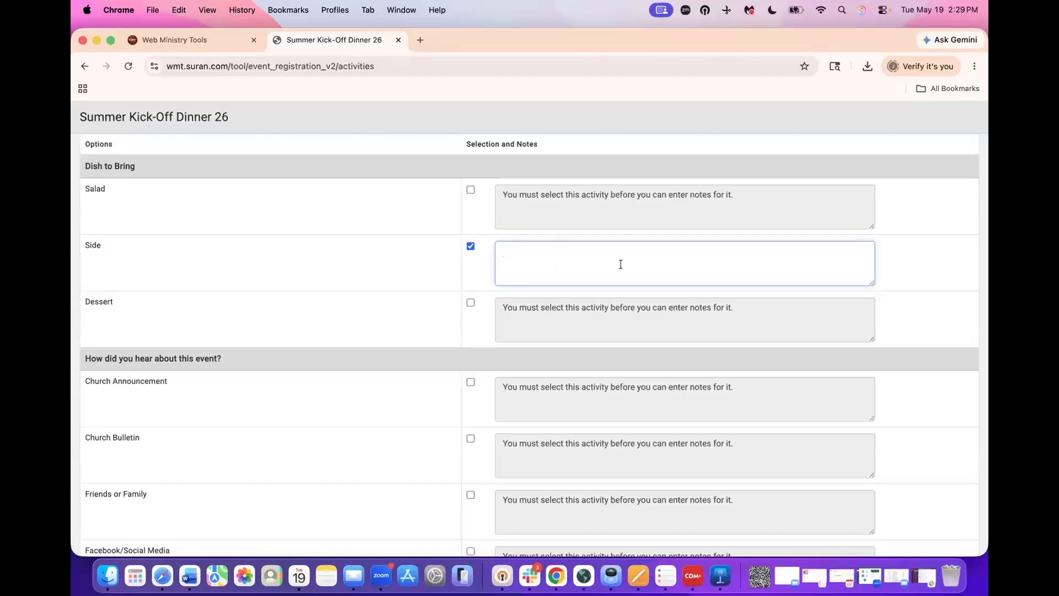
{"action": "type", "text": "Cheesy Potaoes."}
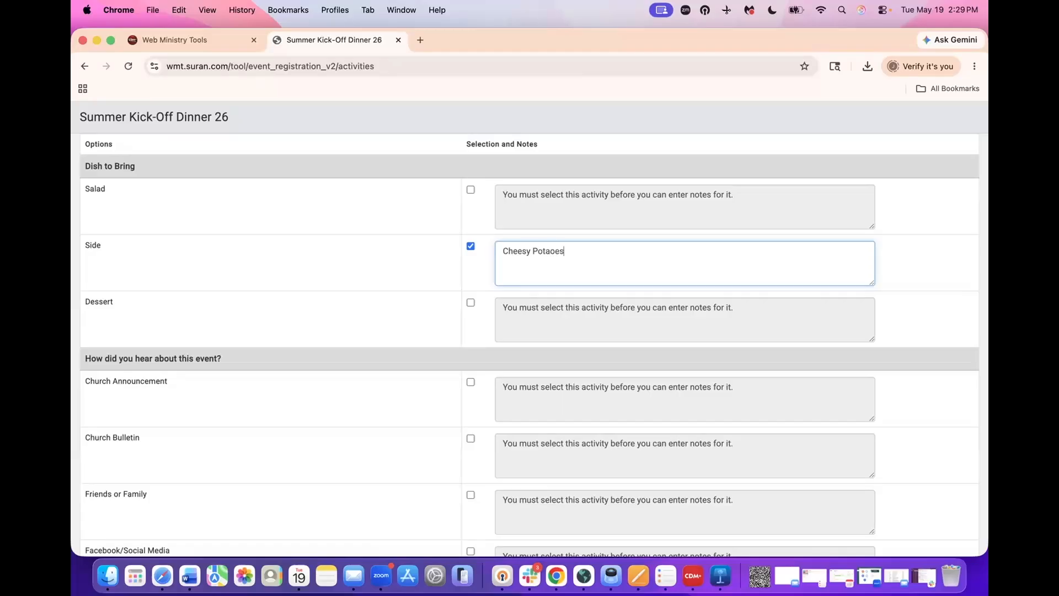
{"action": "scroll", "coordinate": [598, 269], "scroll_direction": "down", "scroll_amount": 1}
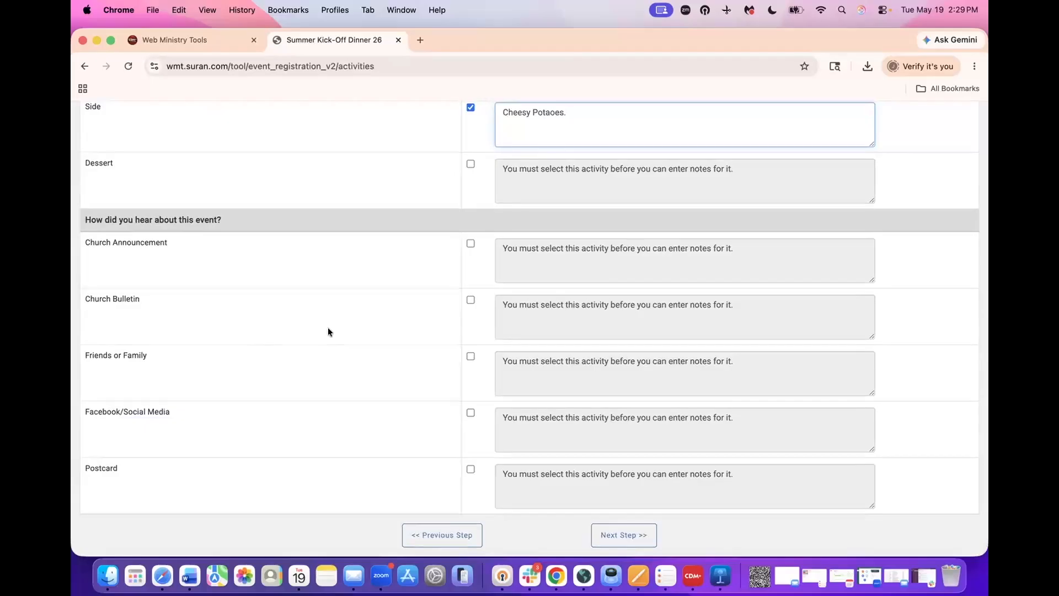
{"action": "left_click", "coordinate": [467, 244]}
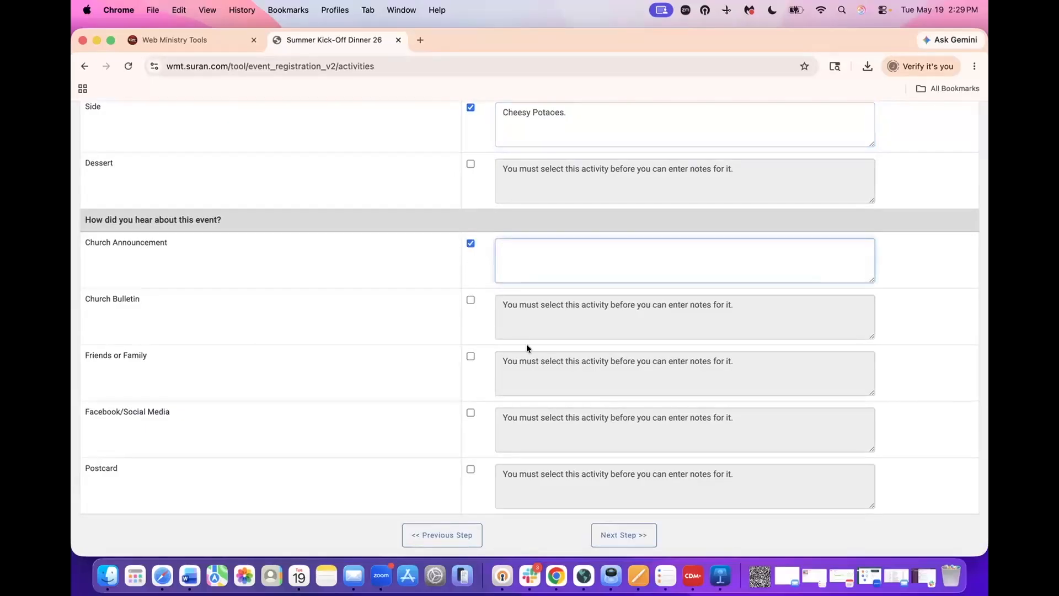
{"action": "left_click", "coordinate": [629, 539]}
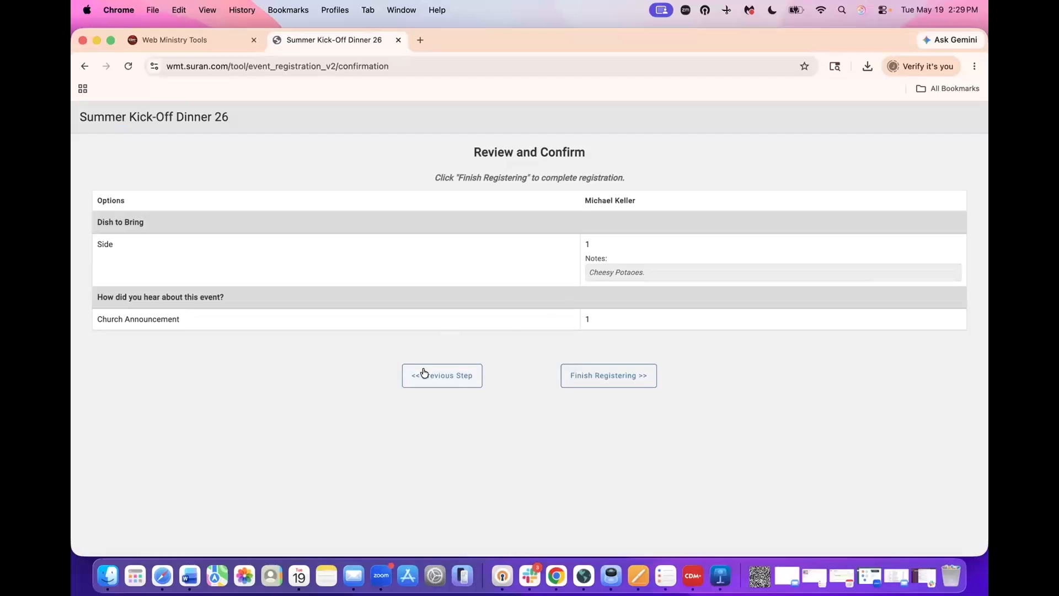
{"action": "left_click", "coordinate": [599, 377]}
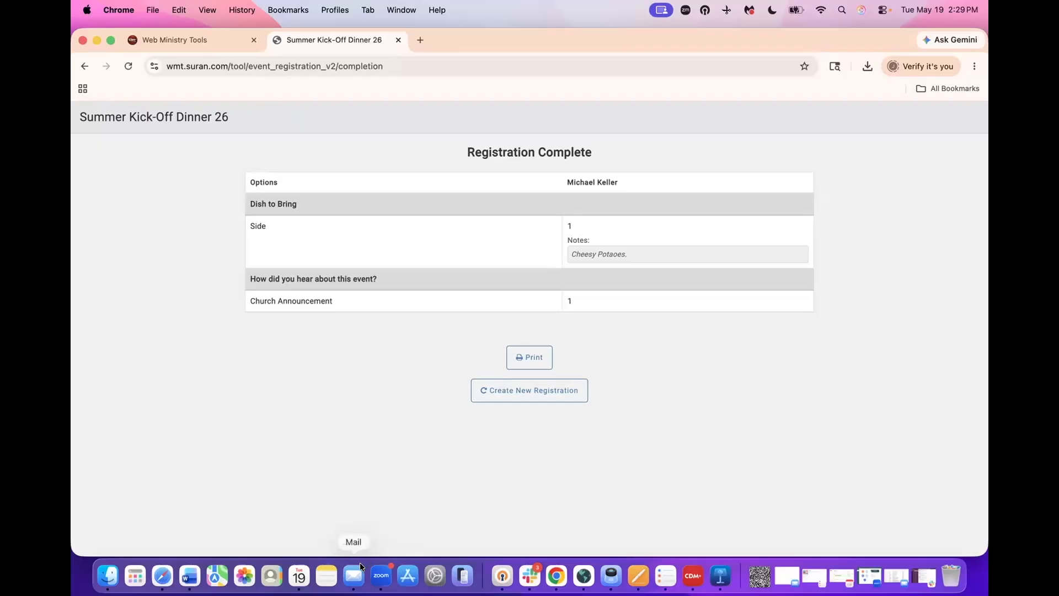
- Review the Registration Complete Notification e-mail for Summer Kick-Off Dinner 26 in Mail, then close it
{"action": "left_click", "coordinate": [354, 577]}
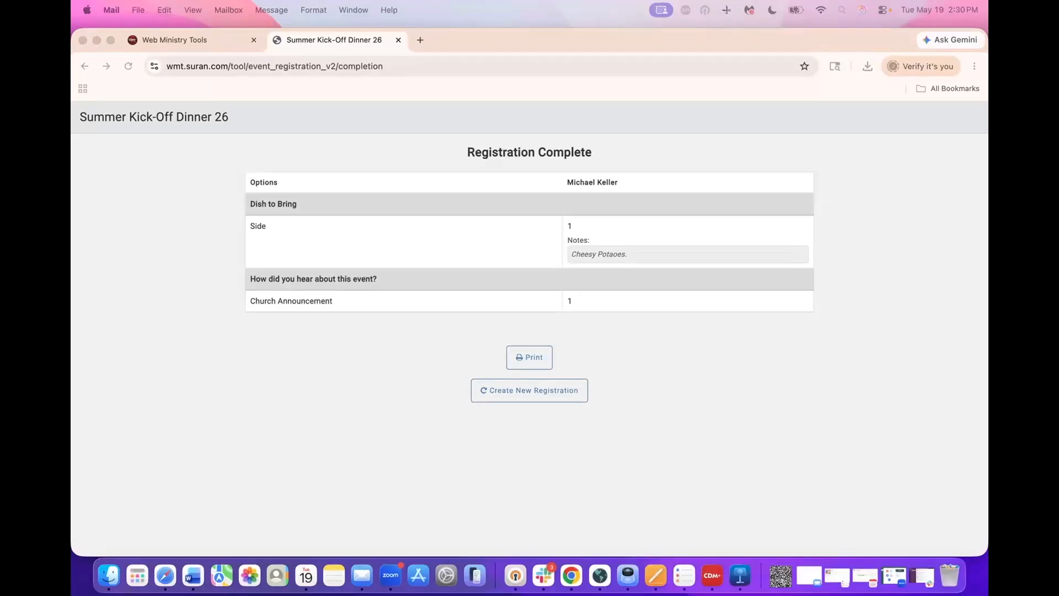
{"action": "left_click_drag", "start_coordinate": [804, 157], "coordinate": [660, 156]}
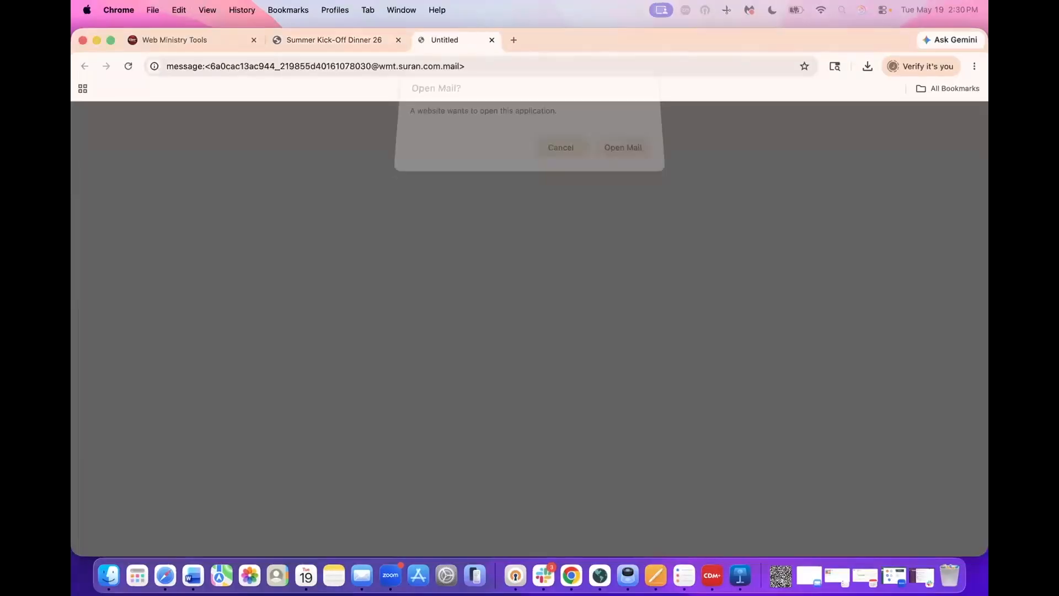
{"action": "left_click_drag", "start_coordinate": [987, 133], "coordinate": [664, 114]}
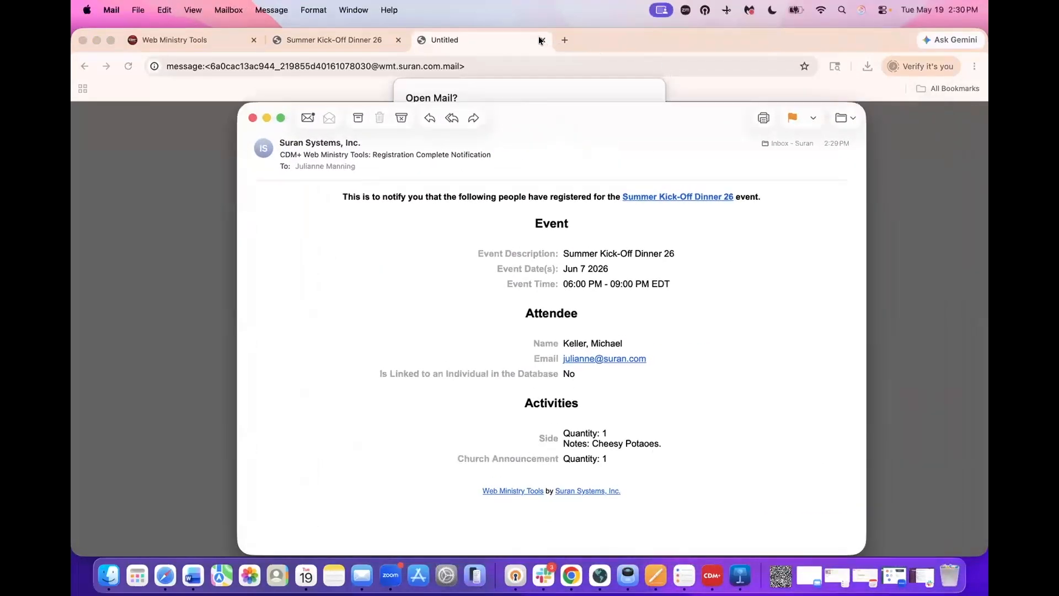
{"action": "left_click", "coordinate": [543, 40]}
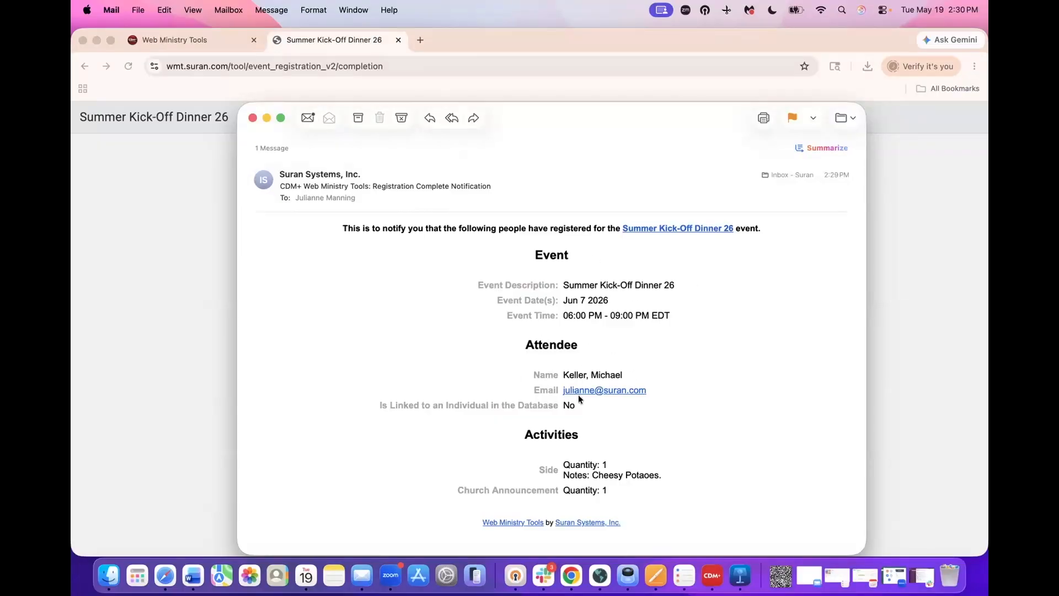
{"action": "scroll", "coordinate": [661, 390], "scroll_direction": "down", "scroll_amount": 1}
{"action": "left_click", "coordinate": [252, 118]}
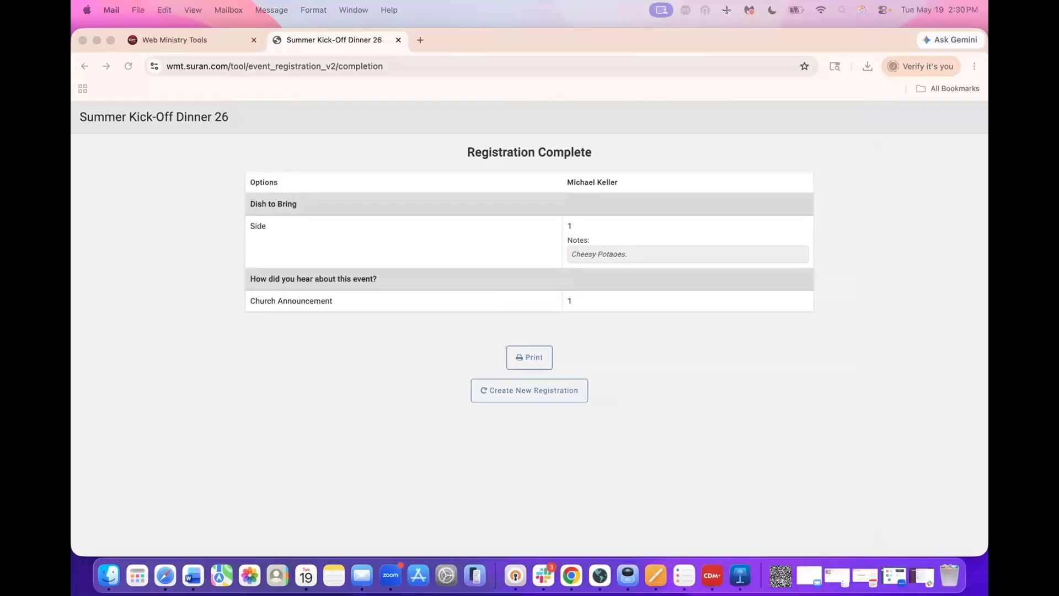
{"action": "left_click_drag", "start_coordinate": [987, 243], "coordinate": [599, 92]}
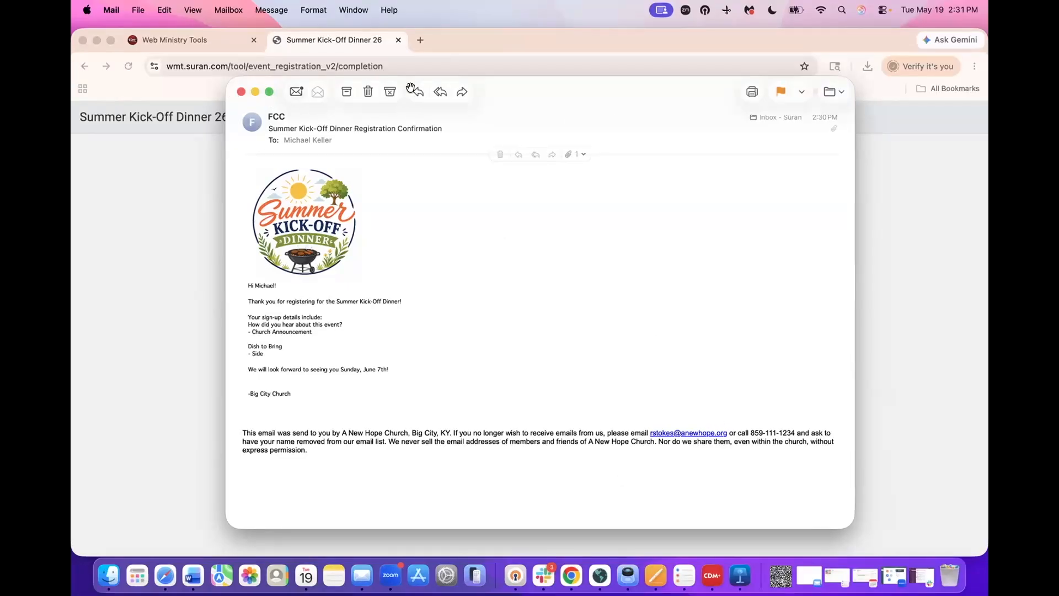
{"action": "left_click", "coordinate": [241, 92]}
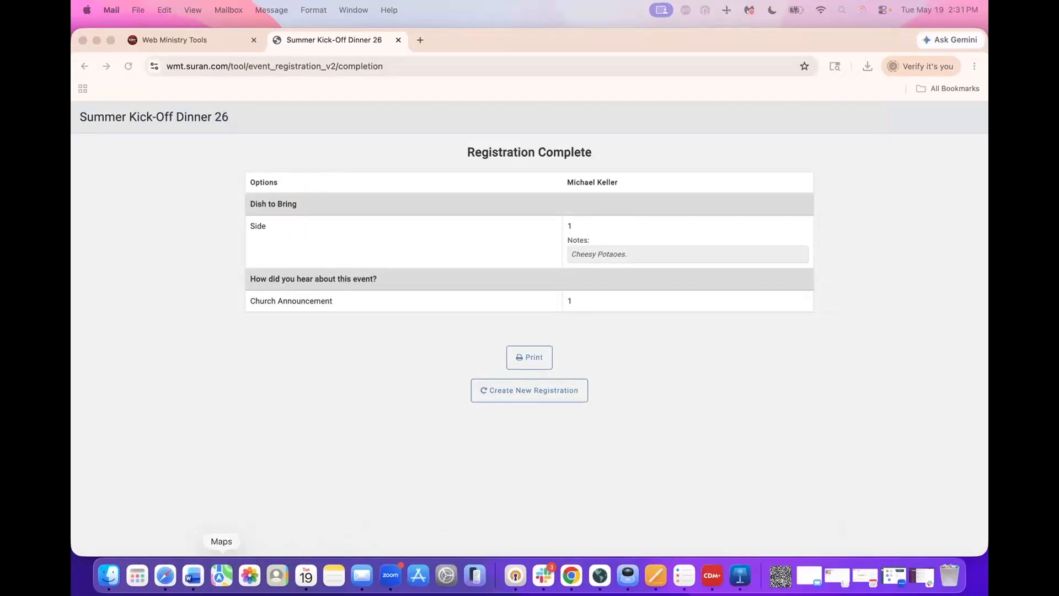
- Launch CDM+ Engage from CDM+'s Program menu
{"action": "left_click", "coordinate": [712, 575]}
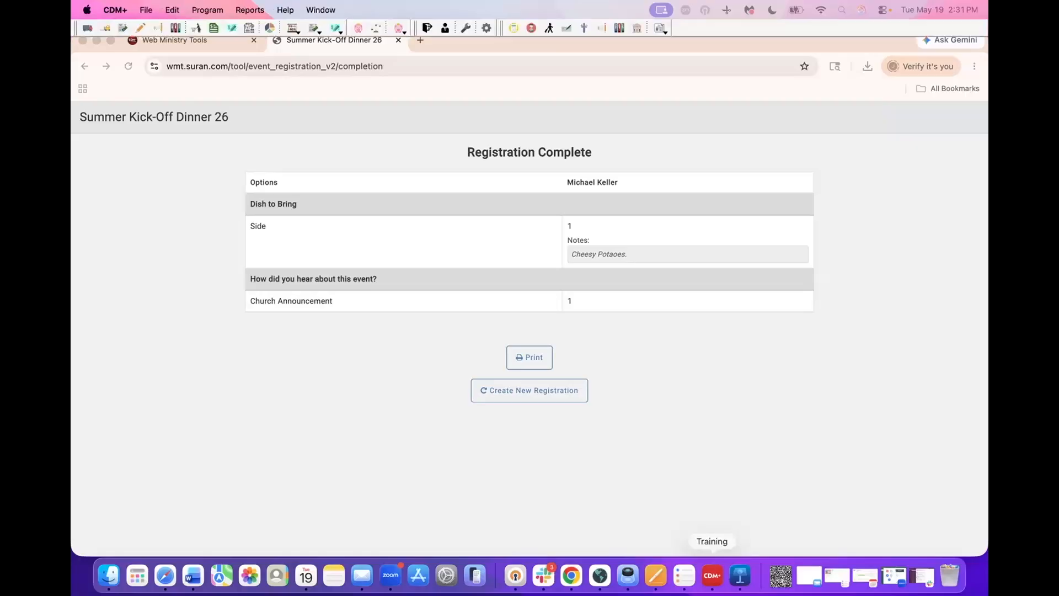
{"action": "left_click", "coordinate": [207, 10]}
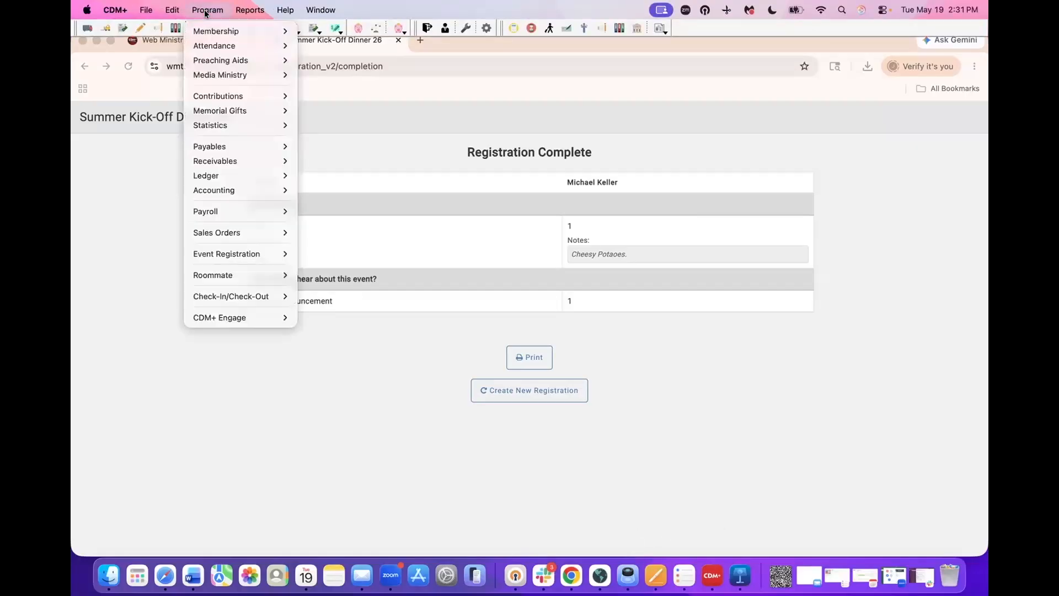
{"action": "mouse_move", "coordinate": [212, 319]}
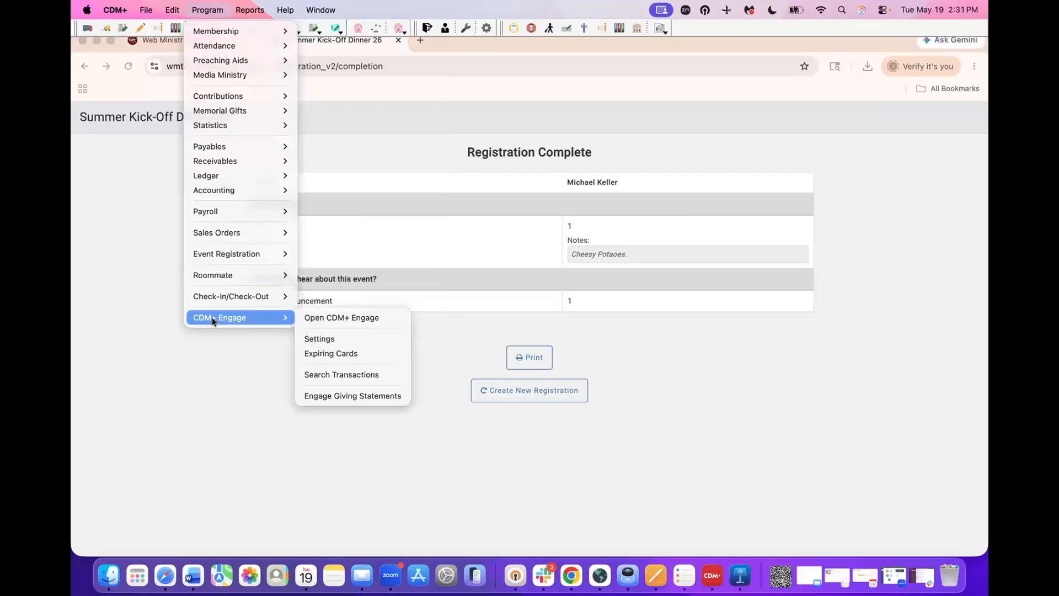
{"action": "left_click", "coordinate": [328, 318]}
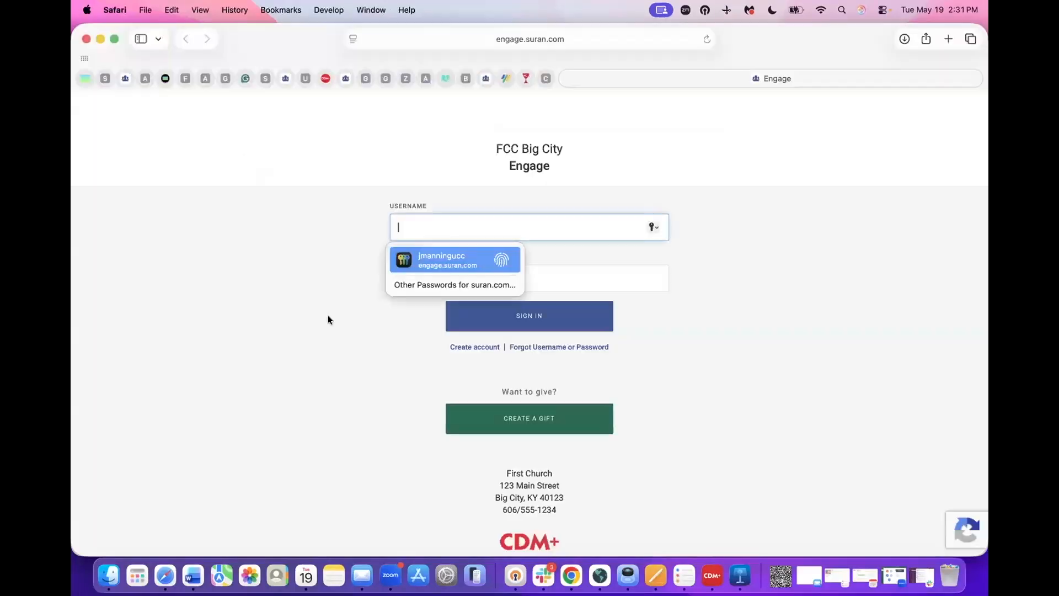
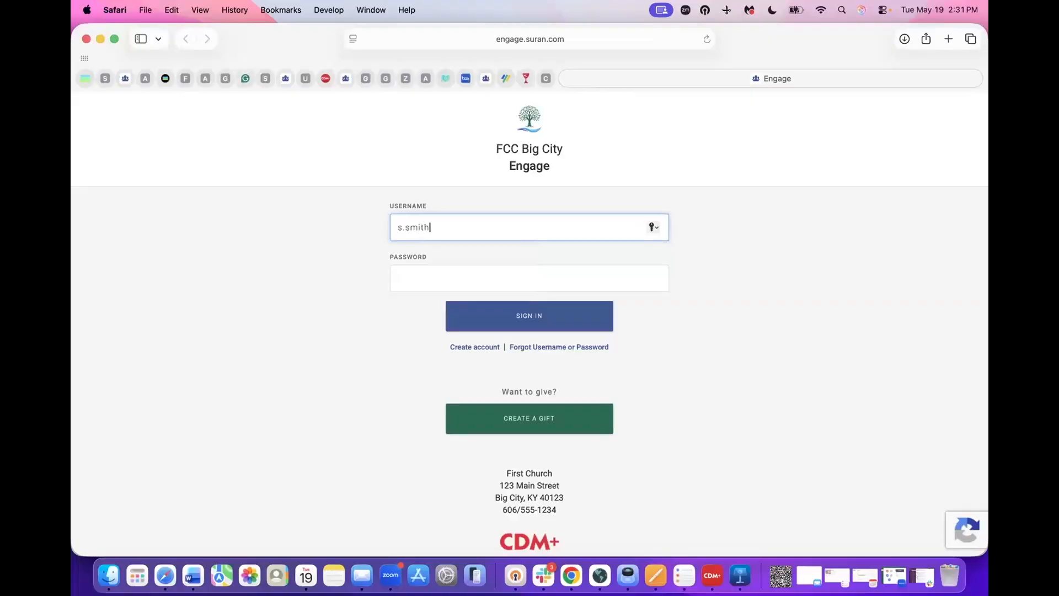
- Sign in to the member portal with the member's username and password
{"action": "key", "text": "Tab"}
{"action": "type", "text": "••••••••••"}
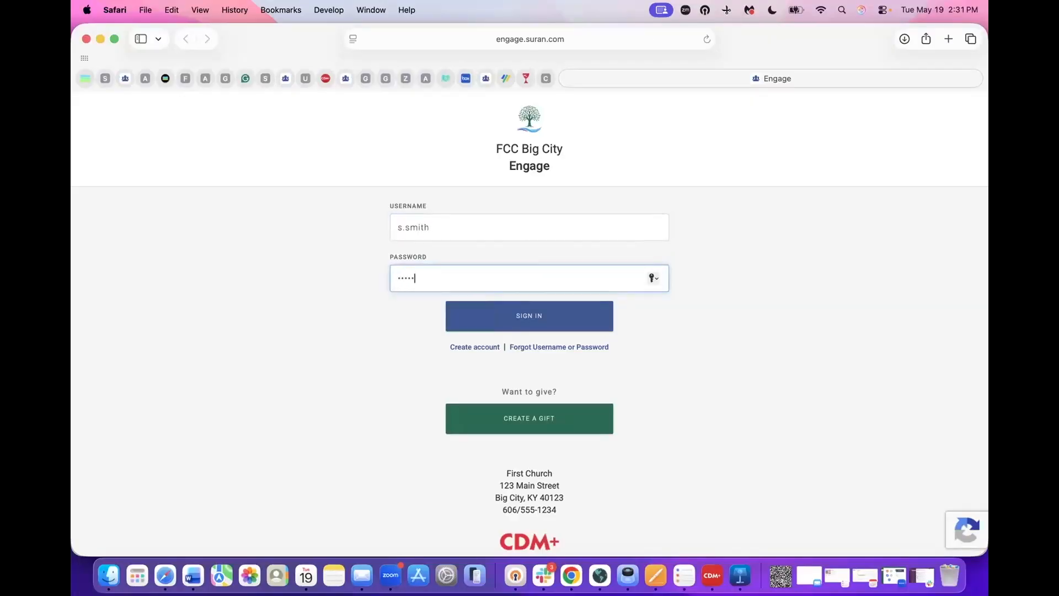
{"action": "type", "text": "•"}
{"action": "left_click", "coordinate": [495, 317]}
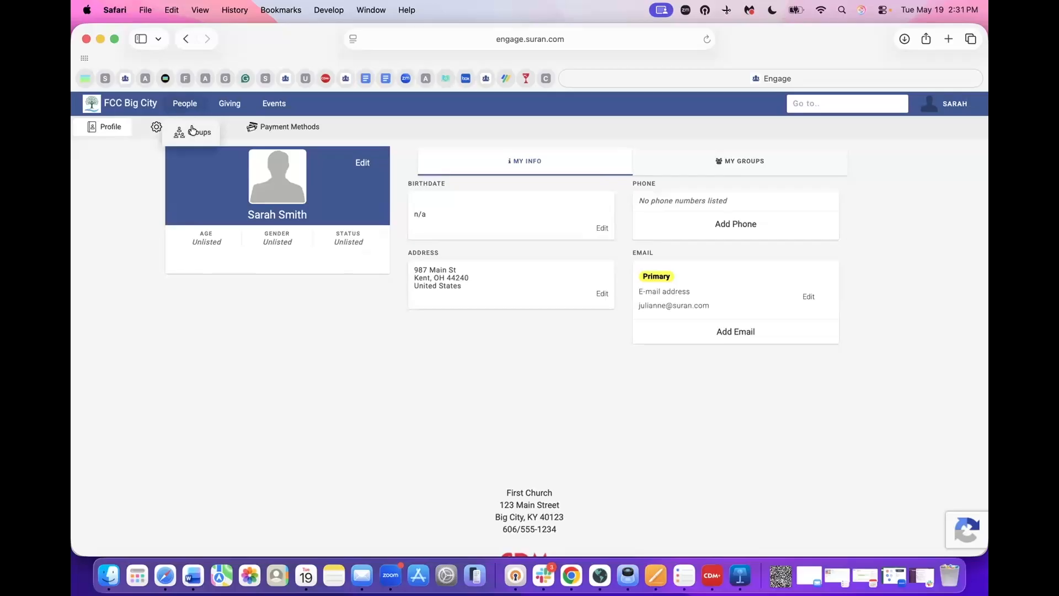
{"action": "mouse_move", "coordinate": [229, 106]}
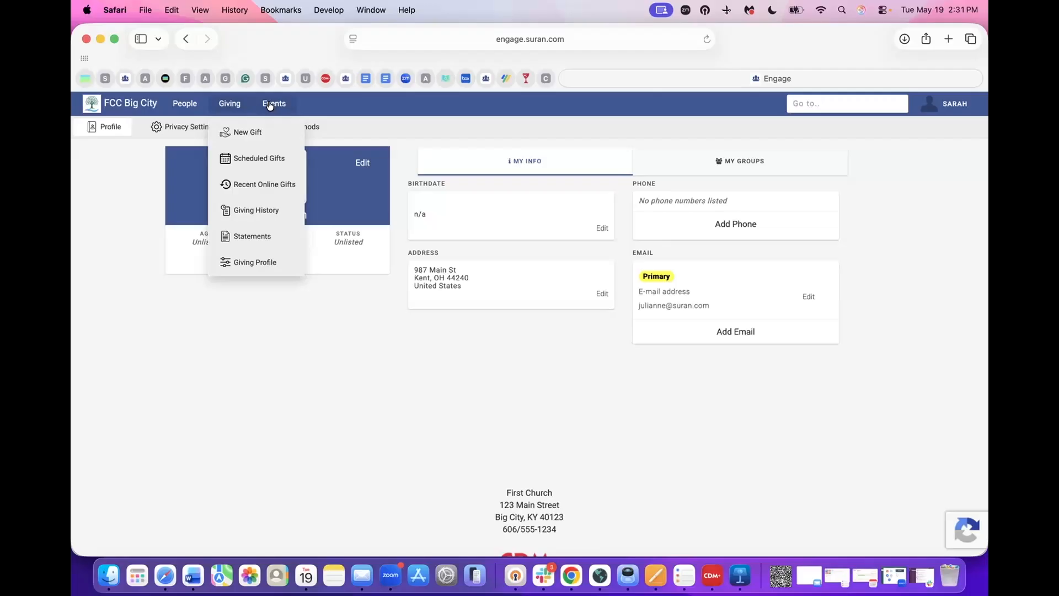
{"action": "mouse_move", "coordinate": [271, 105]}
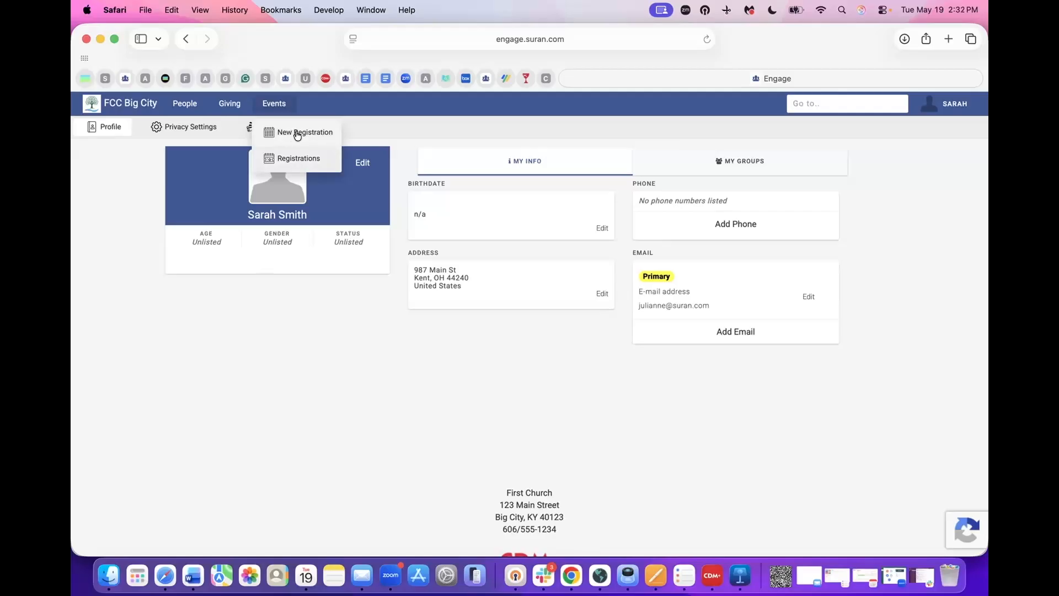
- Register for Summer Kick-Off Dinner 26 with Dessert noted 'Oreo Cake' and Church Bulletin
{"action": "left_click", "coordinate": [296, 136]}
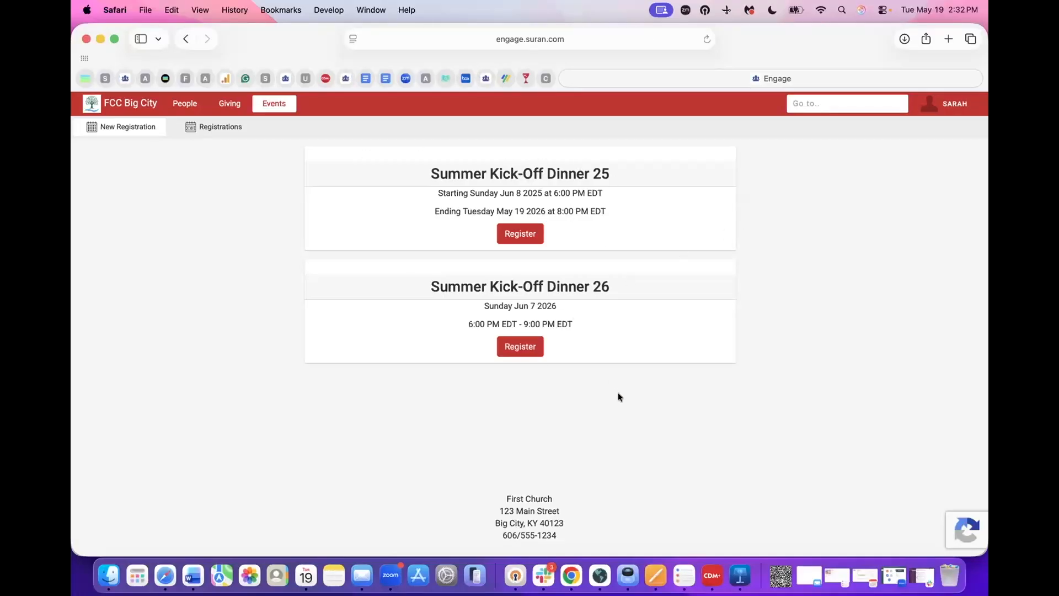
{"action": "left_click", "coordinate": [521, 348]}
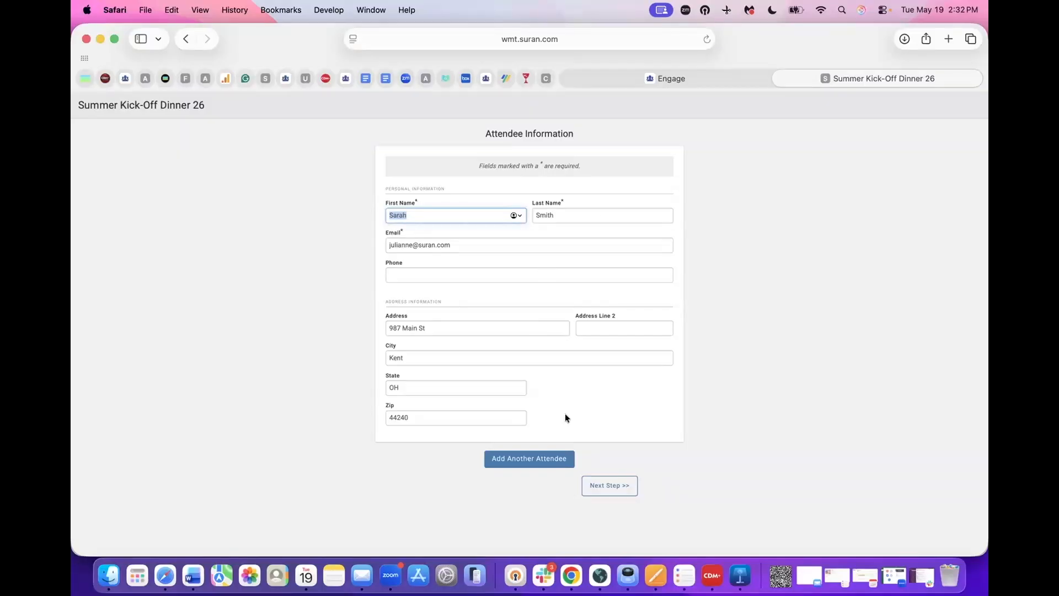
{"action": "left_click", "coordinate": [613, 485]}
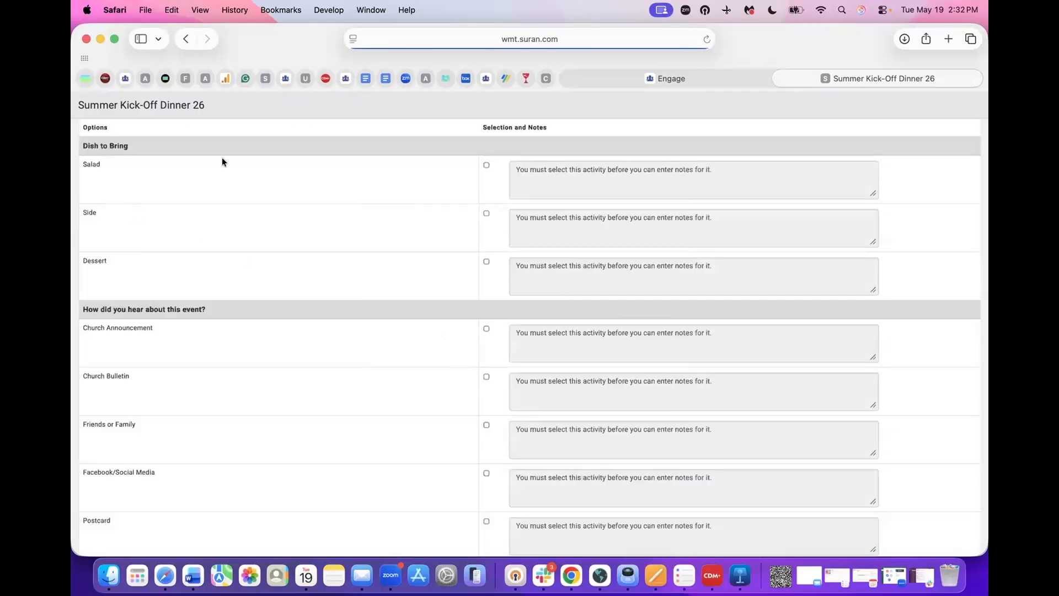
{"action": "left_click", "coordinate": [485, 261]}
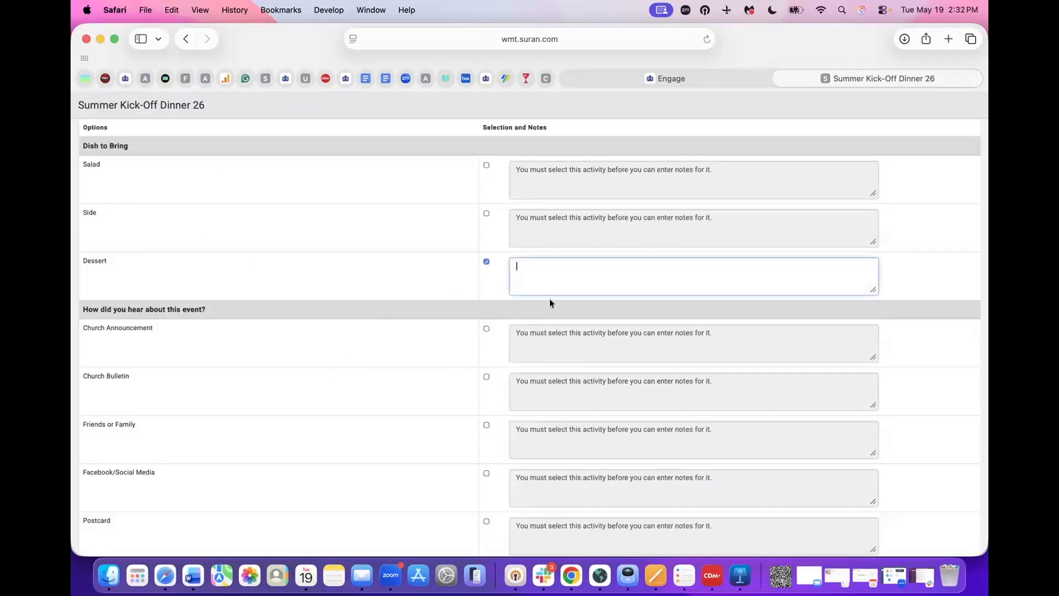
{"action": "type", "text": "Oreo Cake"}
{"action": "left_click", "coordinate": [485, 377]}
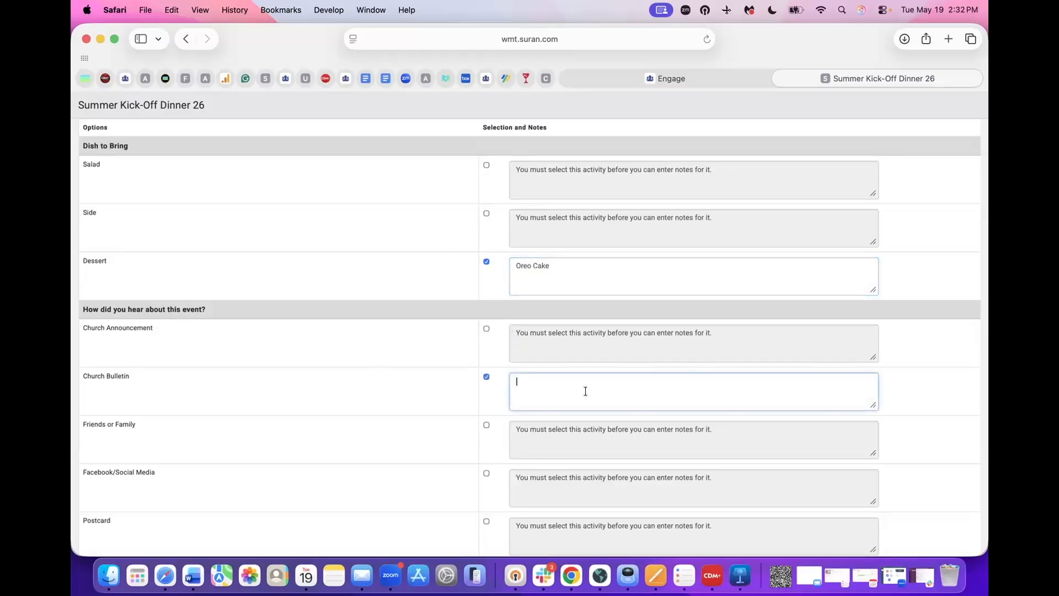
{"action": "scroll", "coordinate": [584, 390], "scroll_direction": "down", "scroll_amount": 2}
{"action": "left_click", "coordinate": [613, 538]}
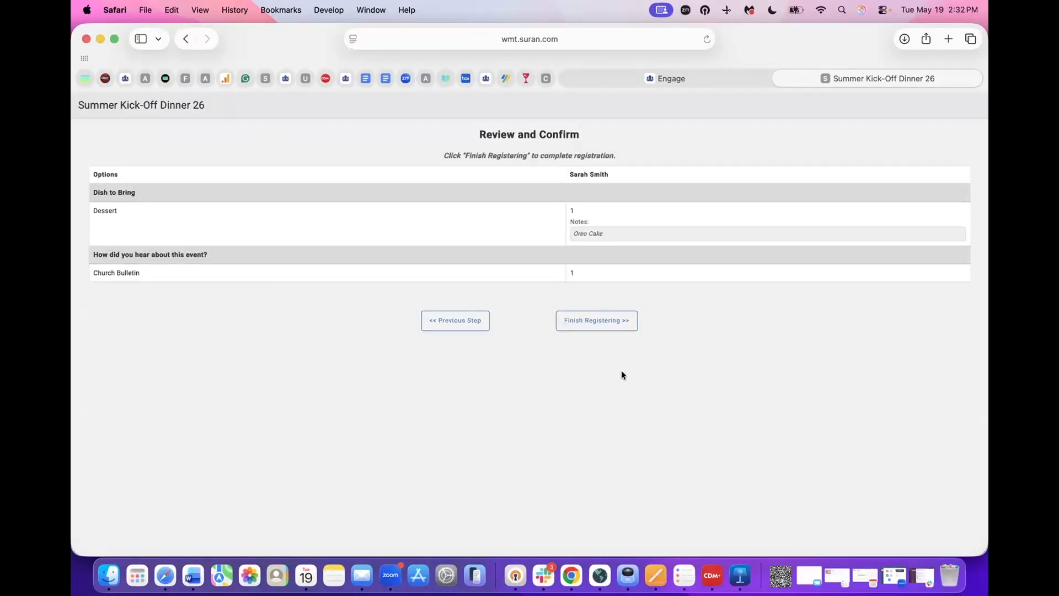
{"action": "left_click", "coordinate": [598, 322]}
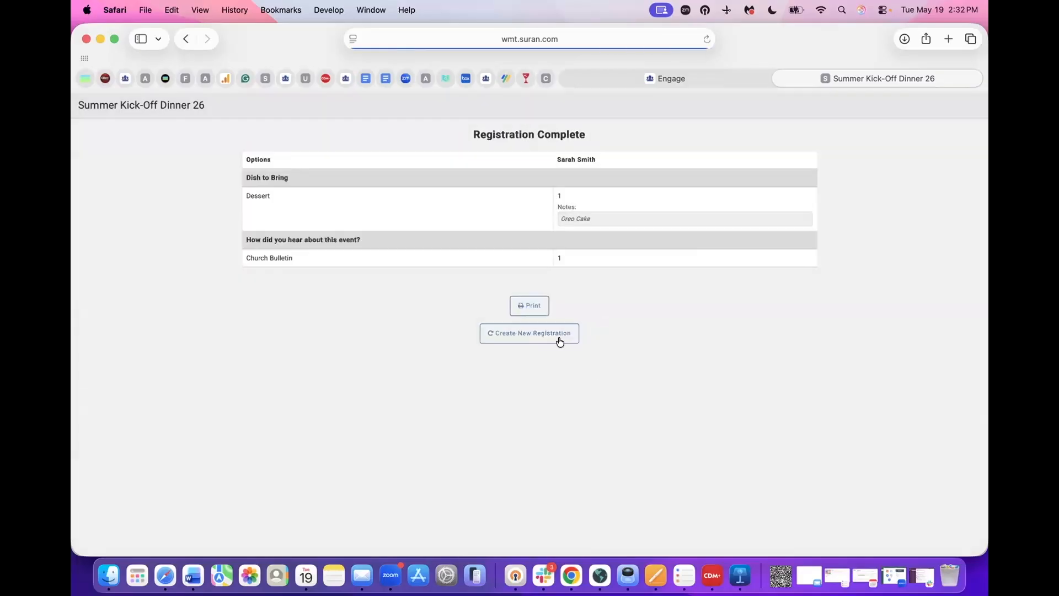
{"action": "left_click", "coordinate": [726, 74]}
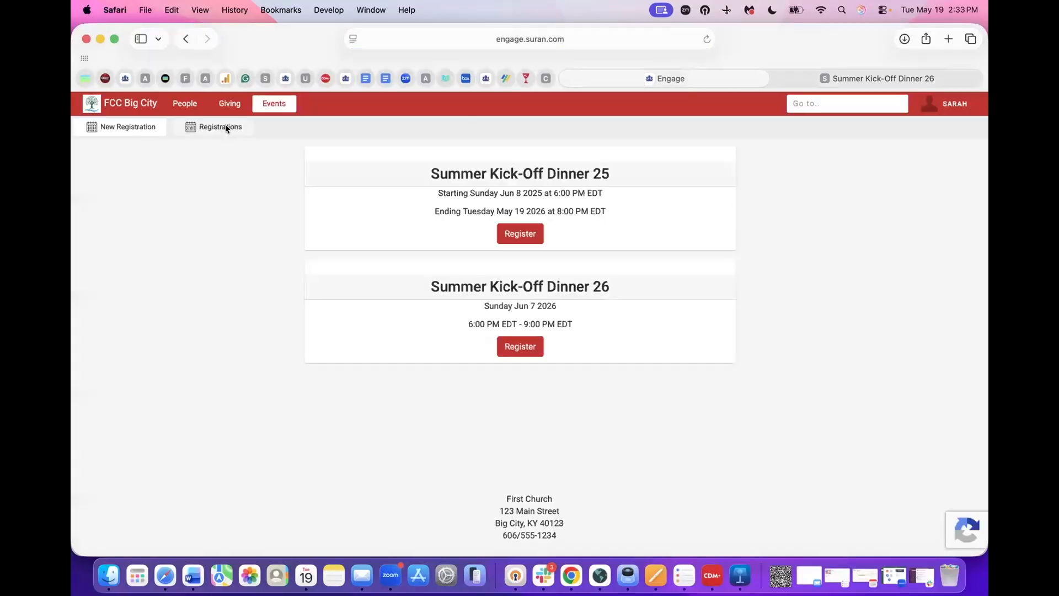
- Check the member's Registrations list, log out, and close the Safari and Chrome windows
{"action": "left_click", "coordinate": [225, 127]}
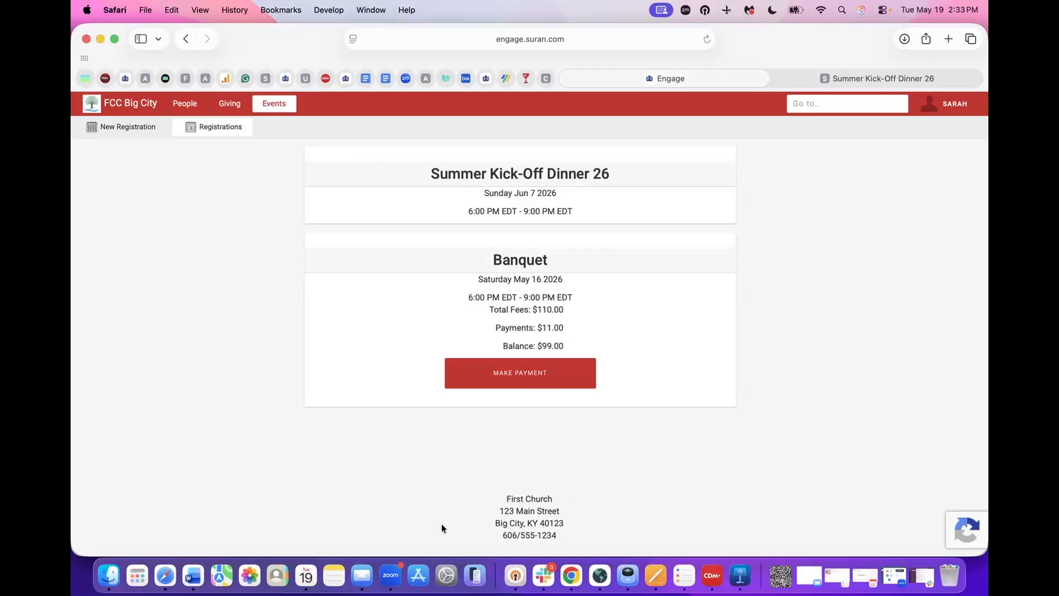
{"action": "left_click", "coordinate": [951, 104]}
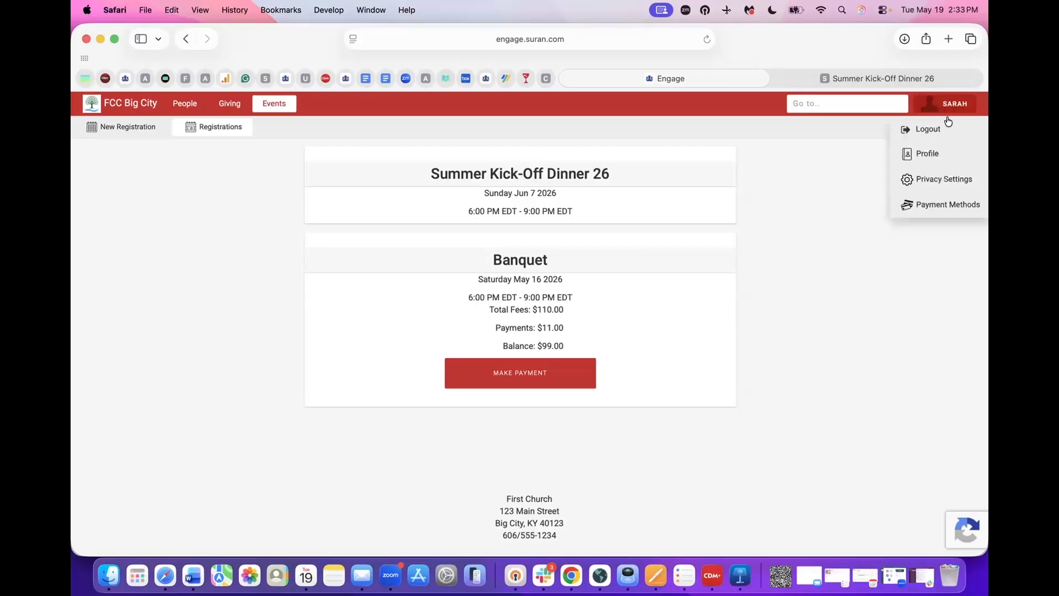
{"action": "left_click", "coordinate": [946, 130]}
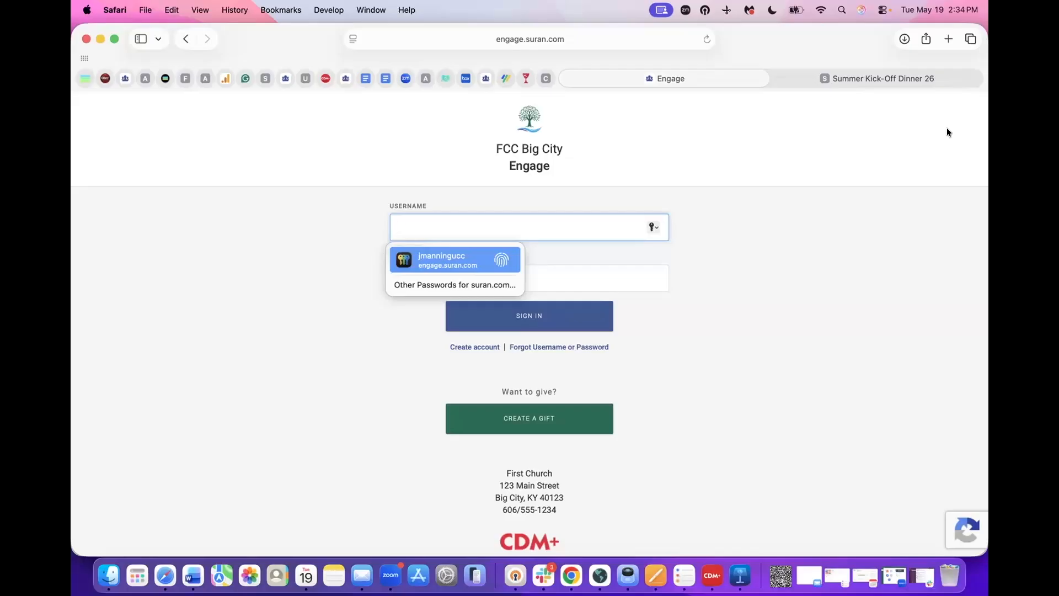
{"action": "left_click", "coordinate": [84, 38]}
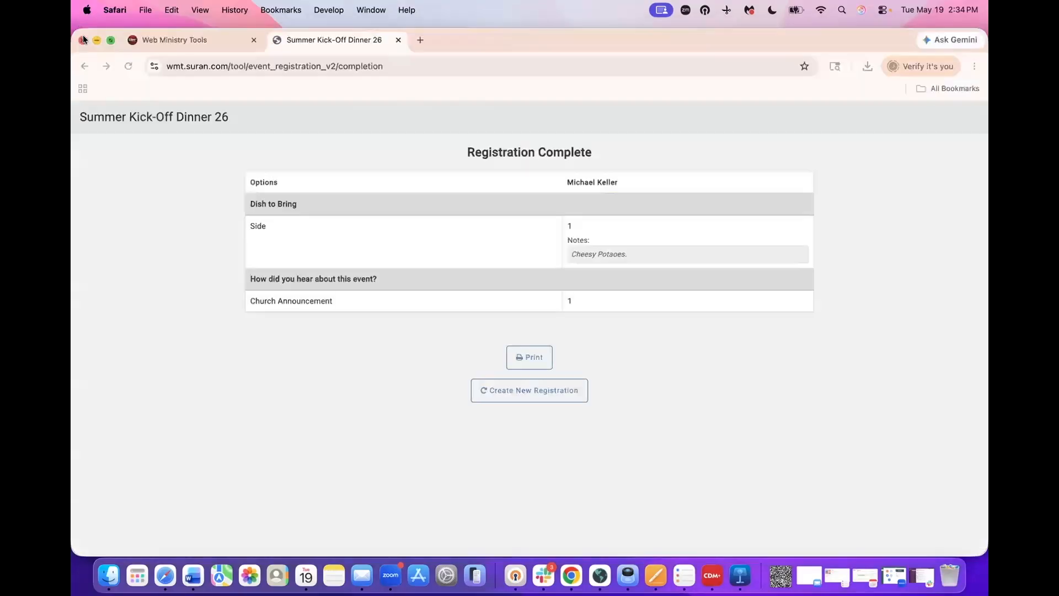
{"action": "left_click", "coordinate": [81, 39]}
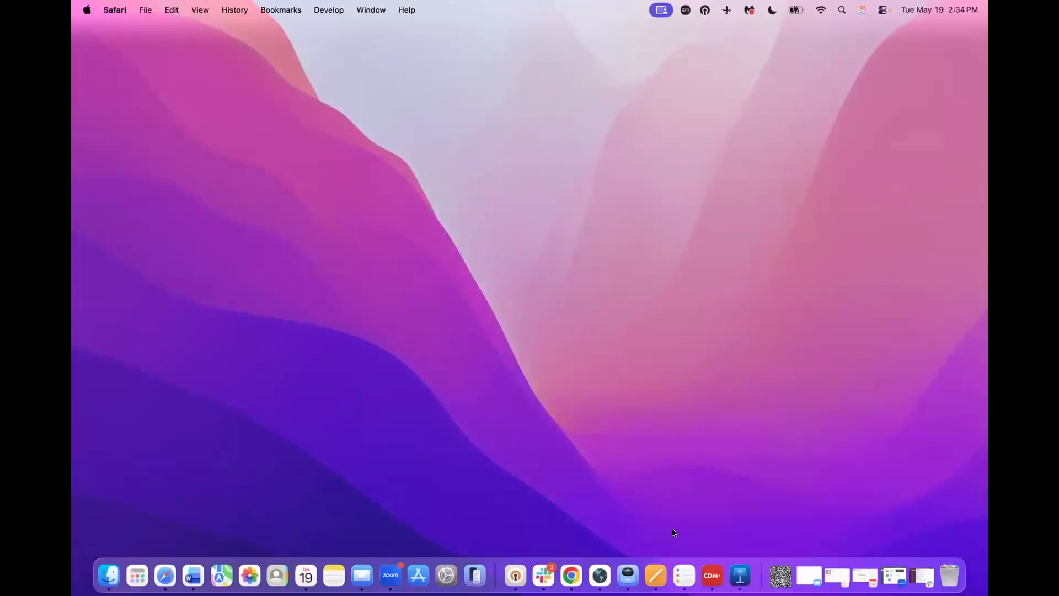
- Confirm in Event Records that Summer Kick-Off Dinner 26 has 2 current registrations, then close it
{"action": "left_click", "coordinate": [712, 575]}
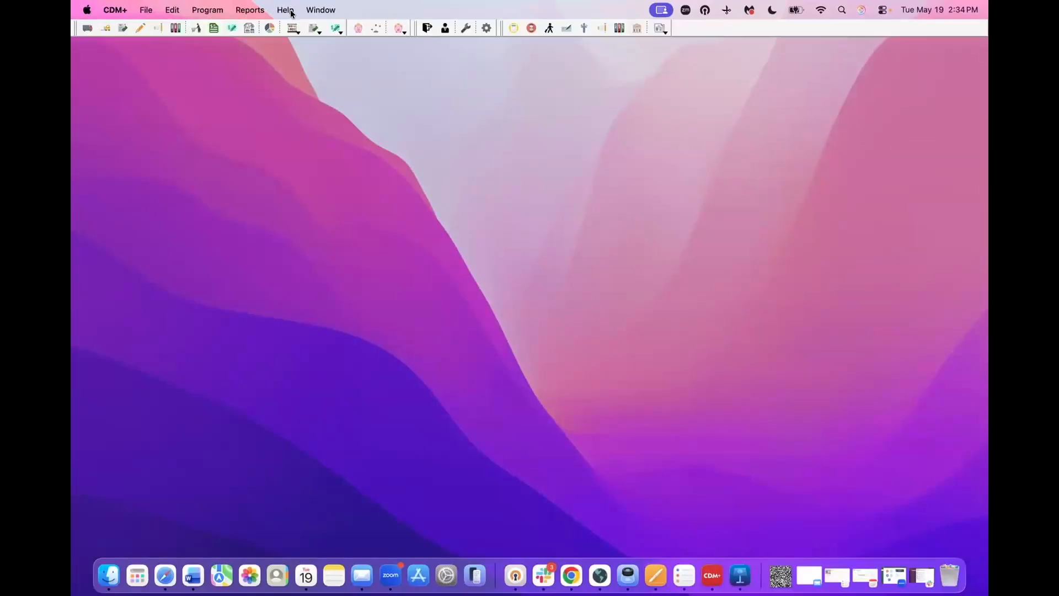
{"action": "left_click", "coordinate": [215, 11]}
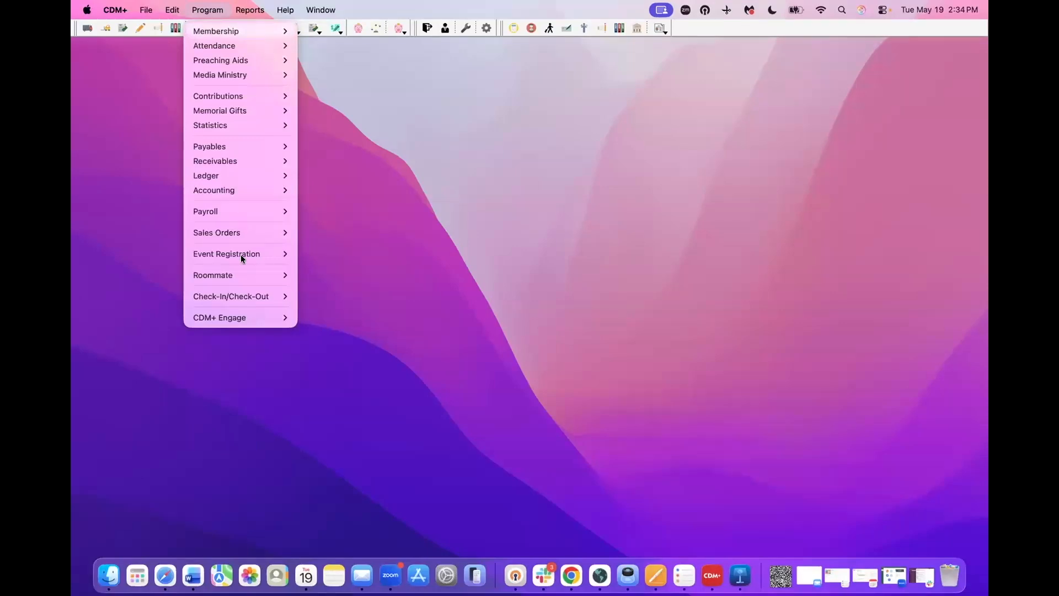
{"action": "mouse_move", "coordinate": [255, 253]}
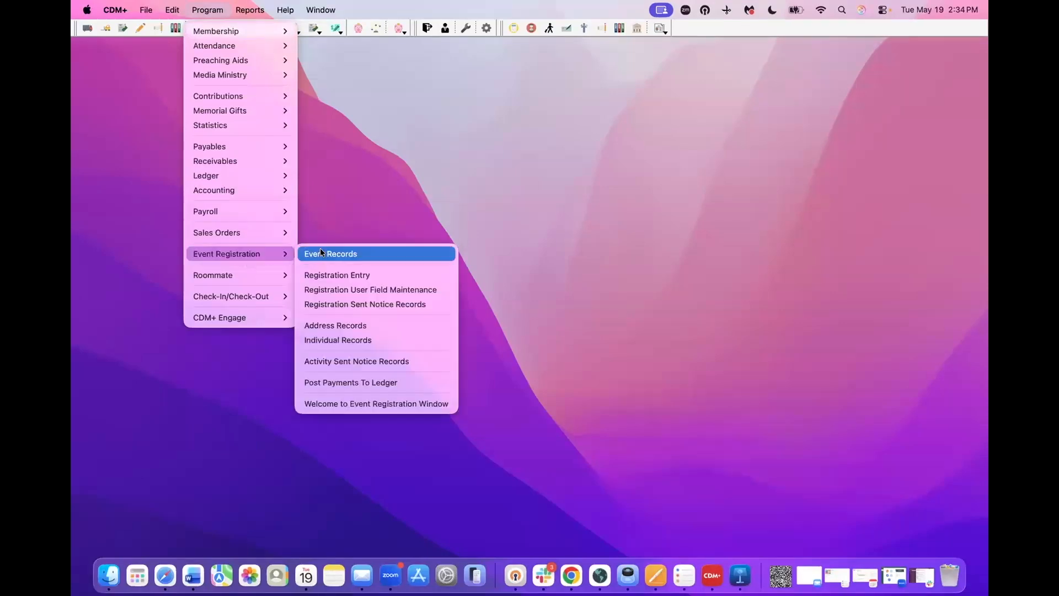
{"action": "left_click", "coordinate": [321, 252]}
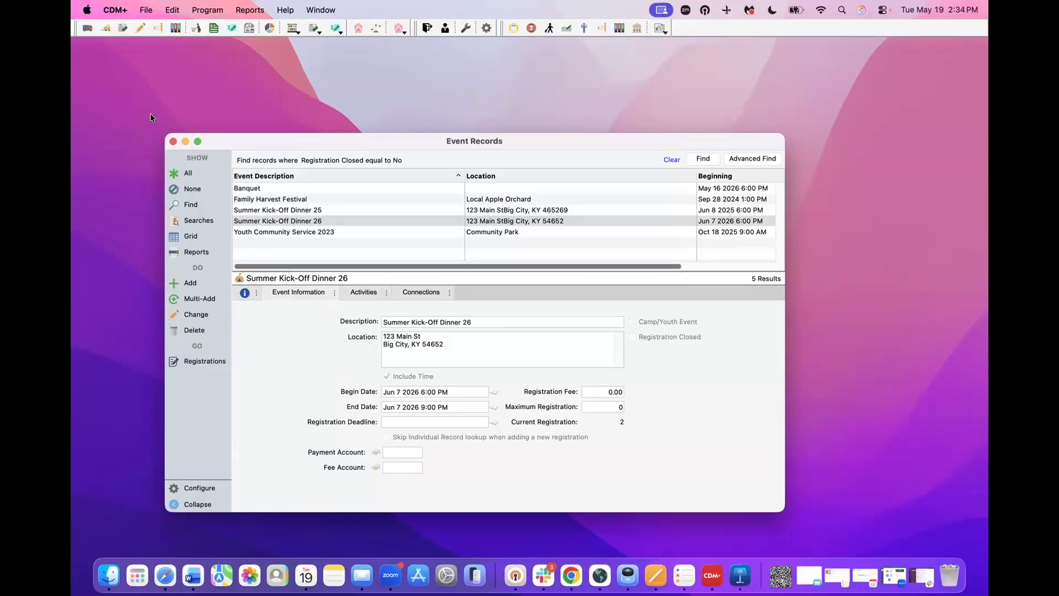
{"action": "left_click", "coordinate": [171, 139]}
{"action": "left_click", "coordinate": [216, 11]}
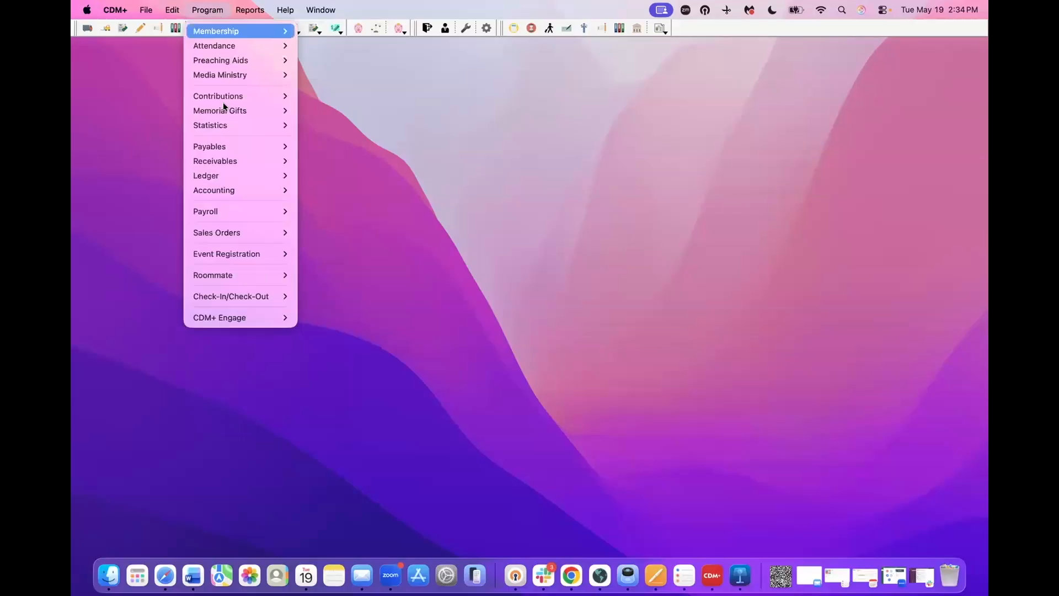
- Open Registration Entry, list Summer Kick-Off Dinner 26's registrants, and start Multi-Add
{"action": "mouse_move", "coordinate": [259, 253]}
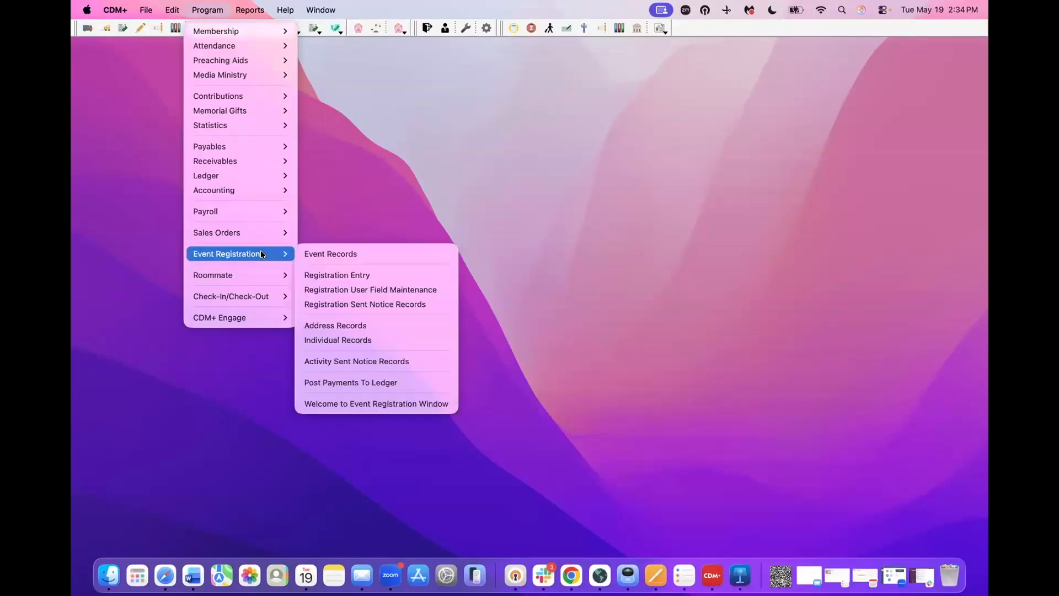
{"action": "left_click", "coordinate": [333, 276]}
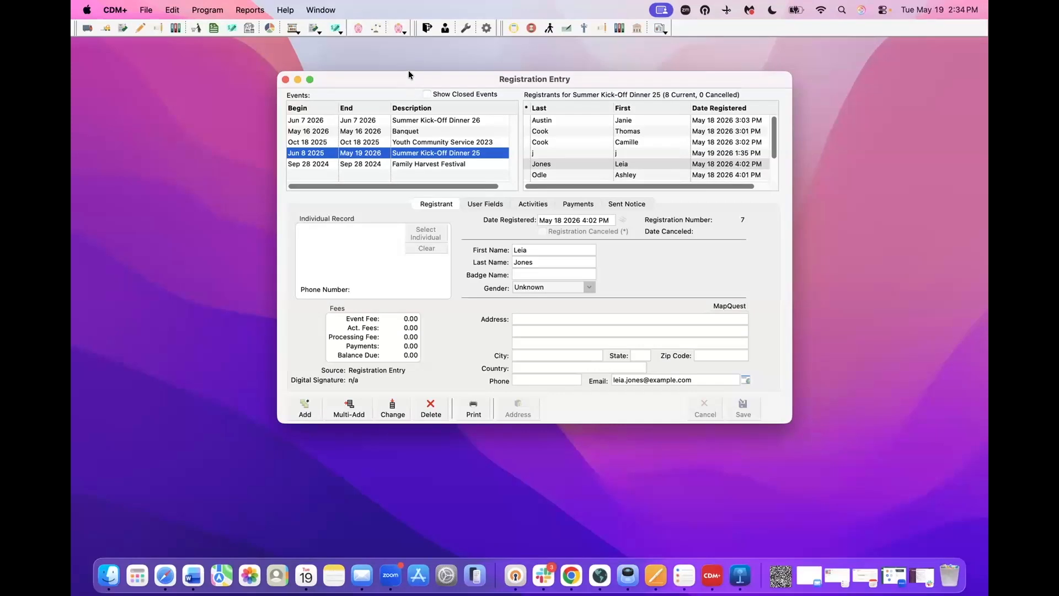
{"action": "left_click_drag", "start_coordinate": [408, 71], "coordinate": [409, 50]}
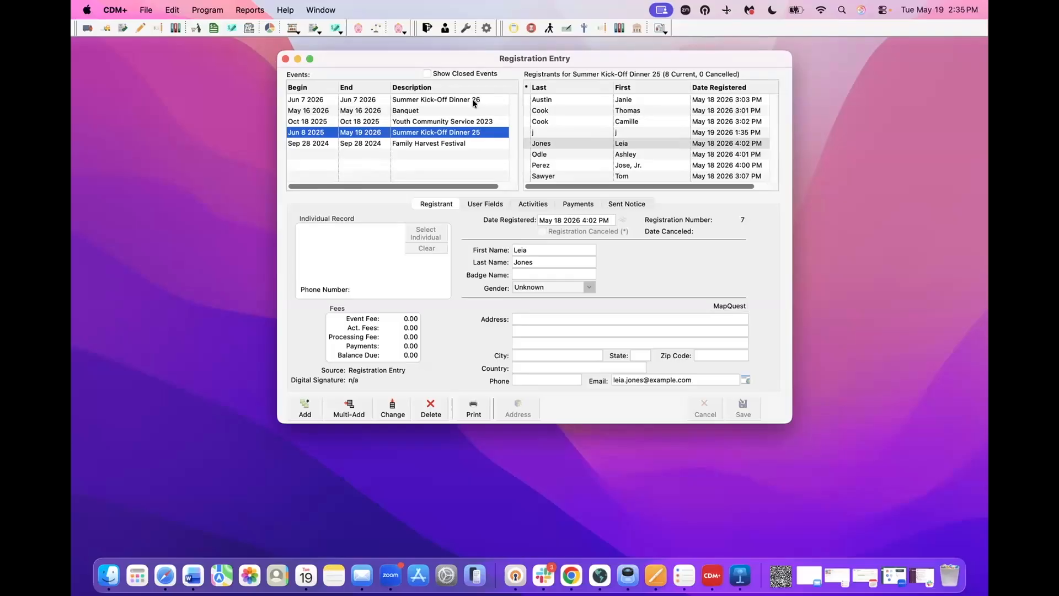
{"action": "left_click", "coordinate": [447, 98]}
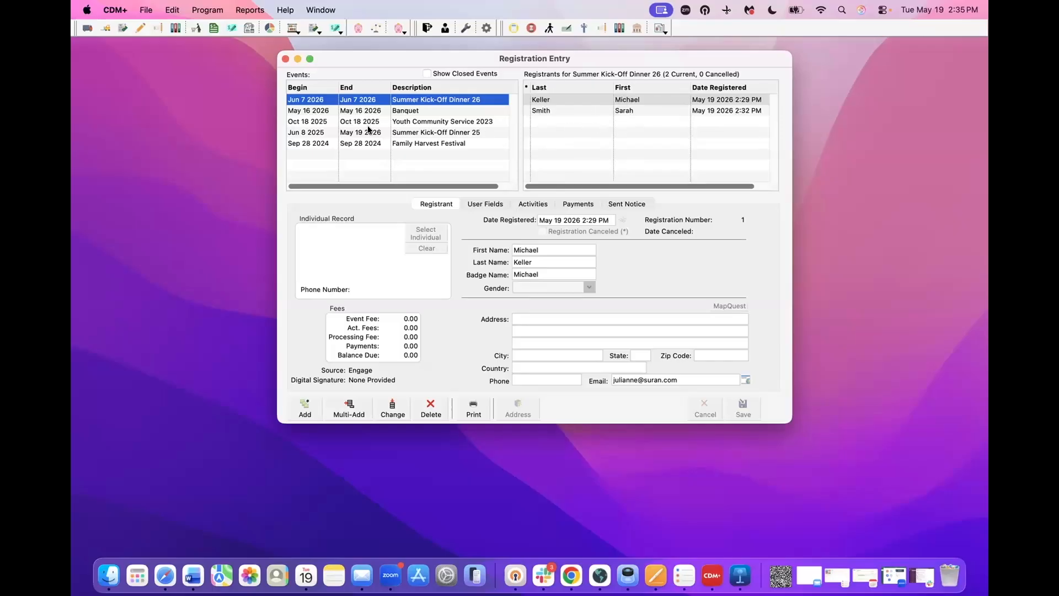
{"action": "left_click", "coordinate": [189, 148]}
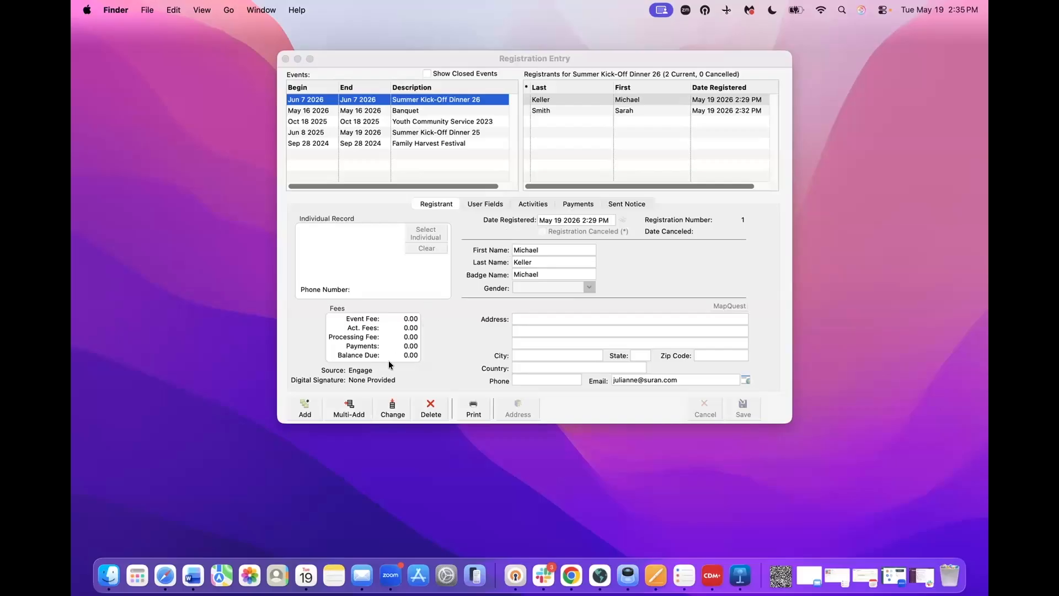
{"action": "left_click", "coordinate": [350, 407]}
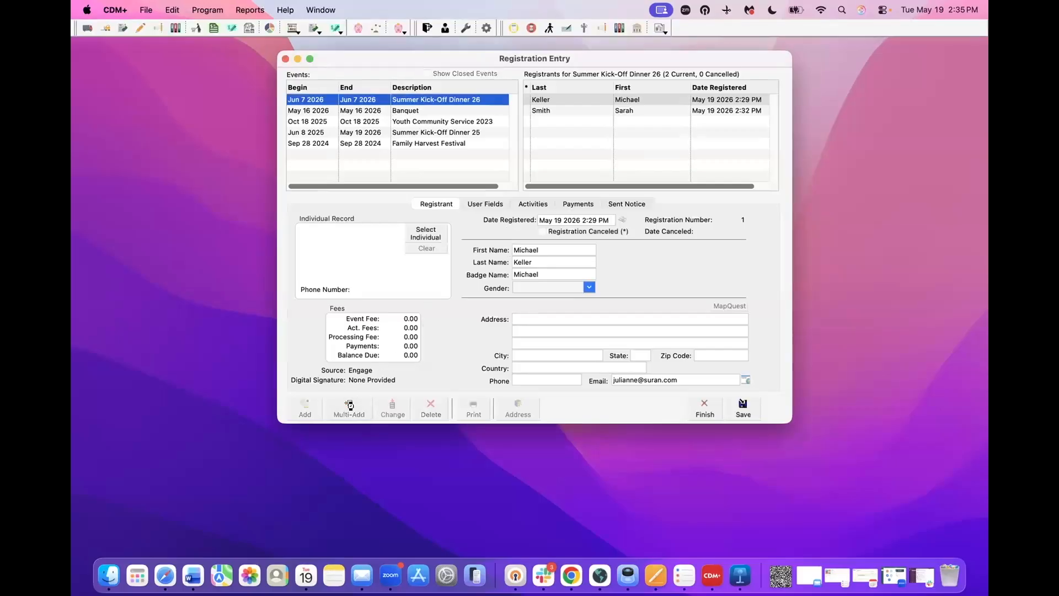
- Search individuals by last name and pick the first match as the registrant
{"action": "left_click", "coordinate": [350, 406]}
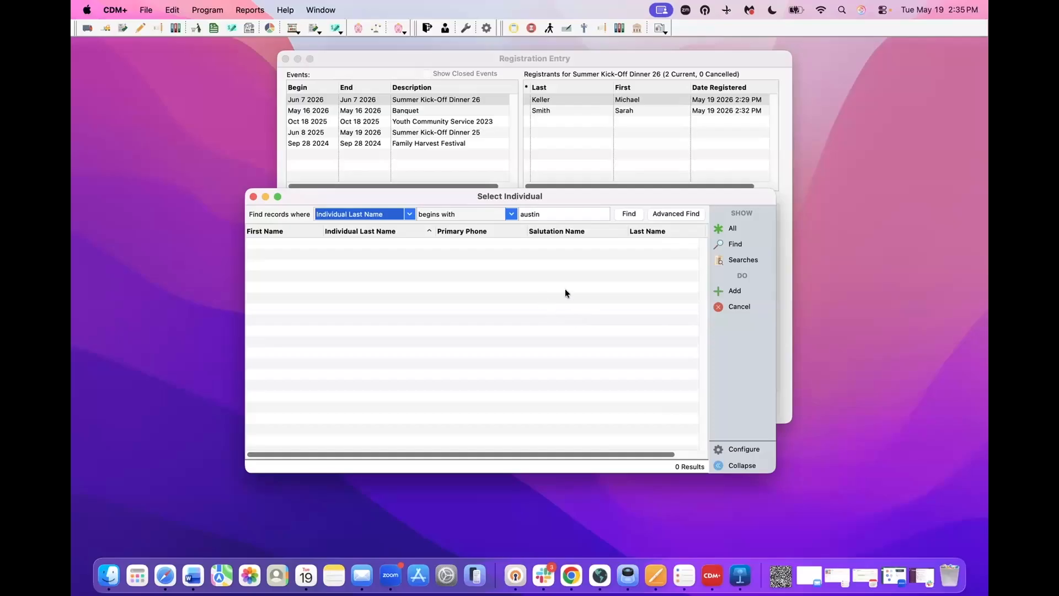
{"action": "left_click", "coordinate": [729, 246]}
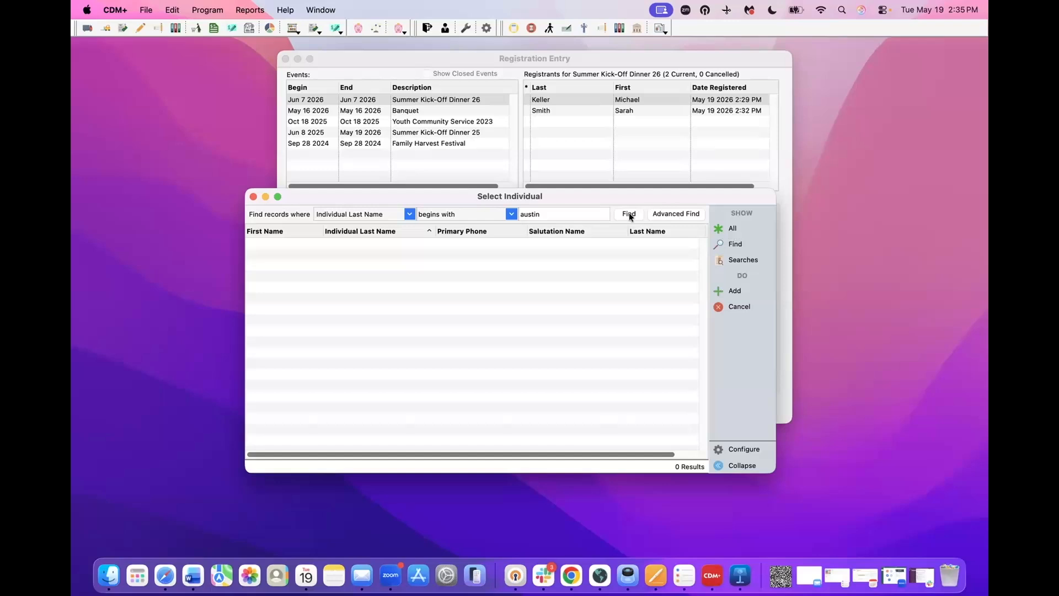
{"action": "left_click", "coordinate": [713, 245]}
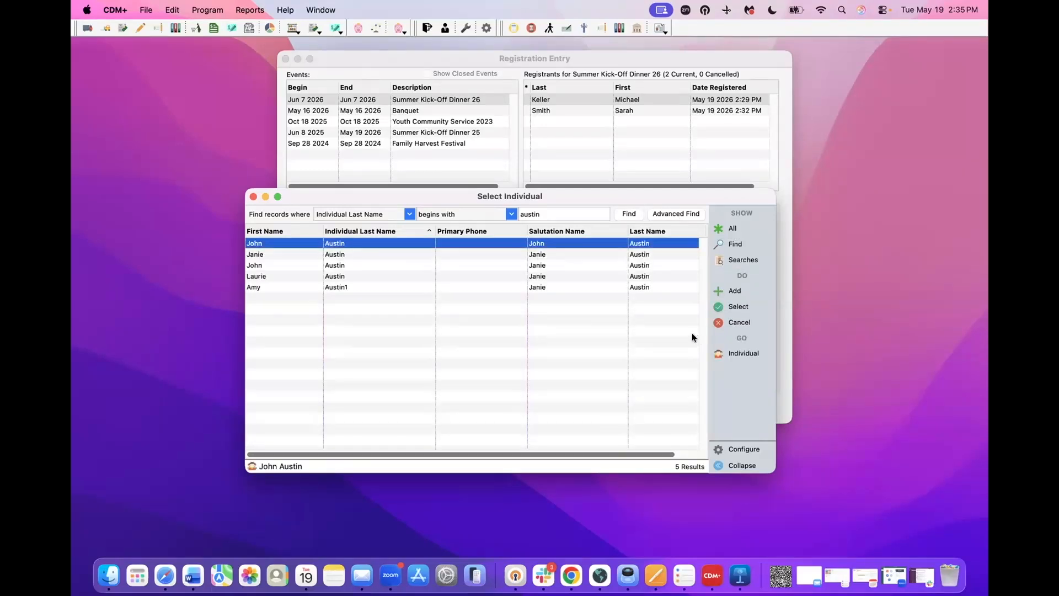
{"action": "left_click", "coordinate": [725, 306]}
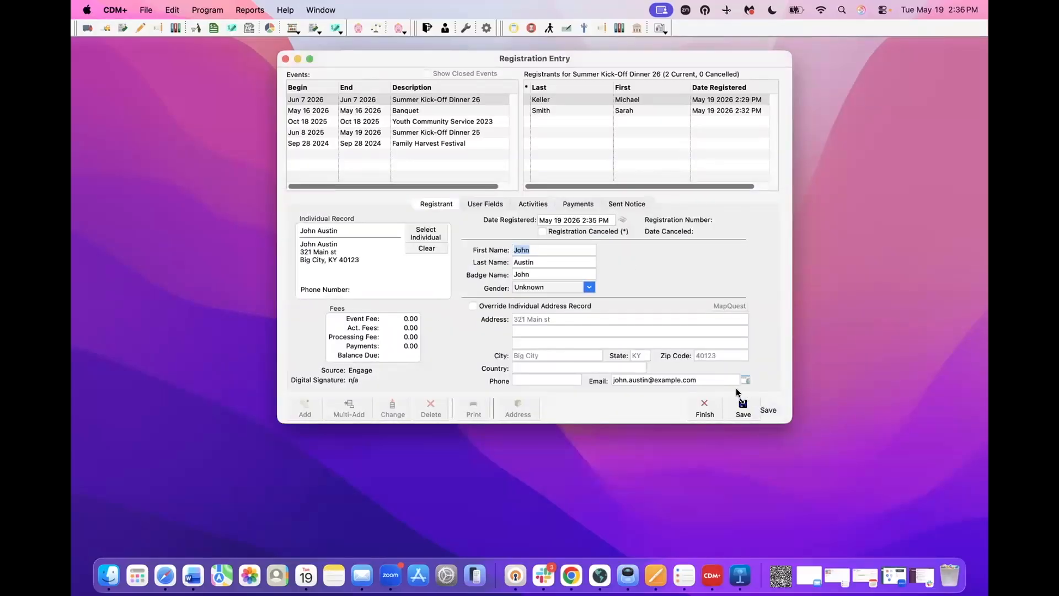
- Assign Salad noted 'Fruit Salad' and Church Announcement, then save the registration
{"action": "left_click", "coordinate": [529, 204]}
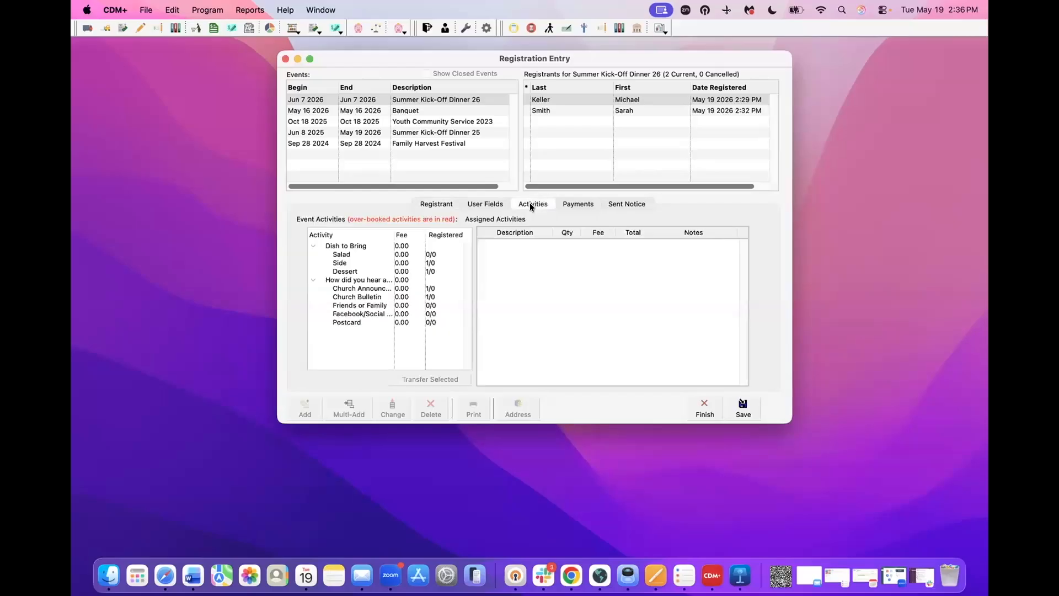
{"action": "double_click", "coordinate": [354, 255]}
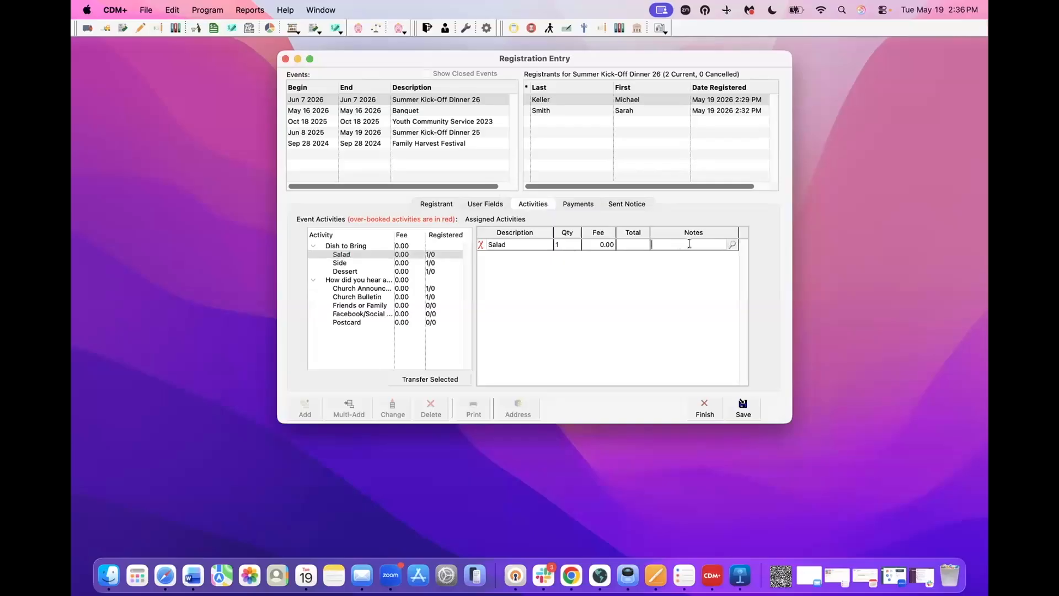
{"action": "type", "text": "Fruit Salad"}
{"action": "double_click", "coordinate": [359, 289]}
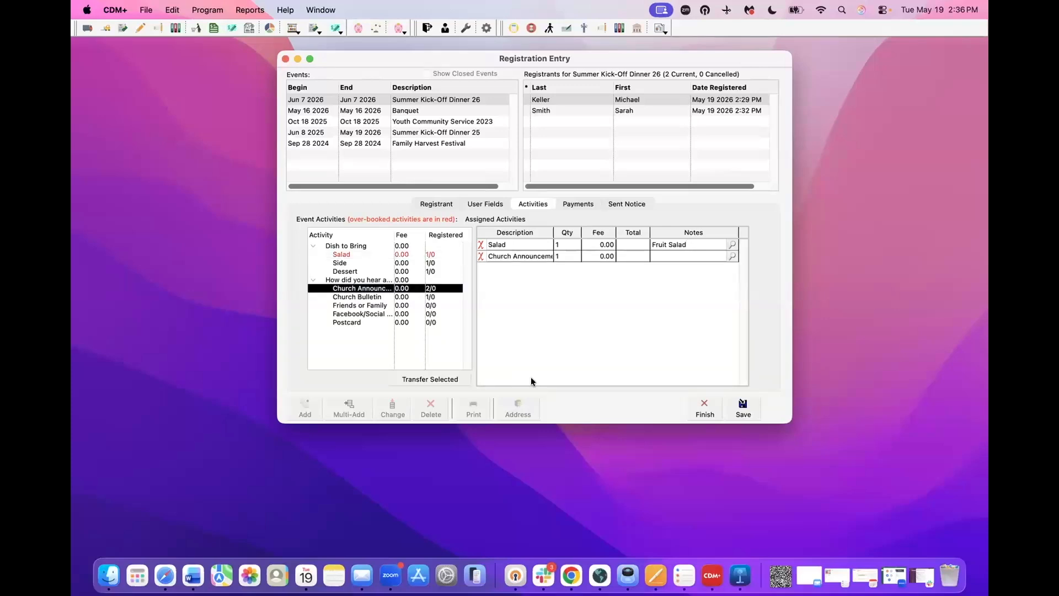
{"action": "left_click", "coordinate": [739, 406]}
{"action": "left_click", "coordinate": [739, 406]}
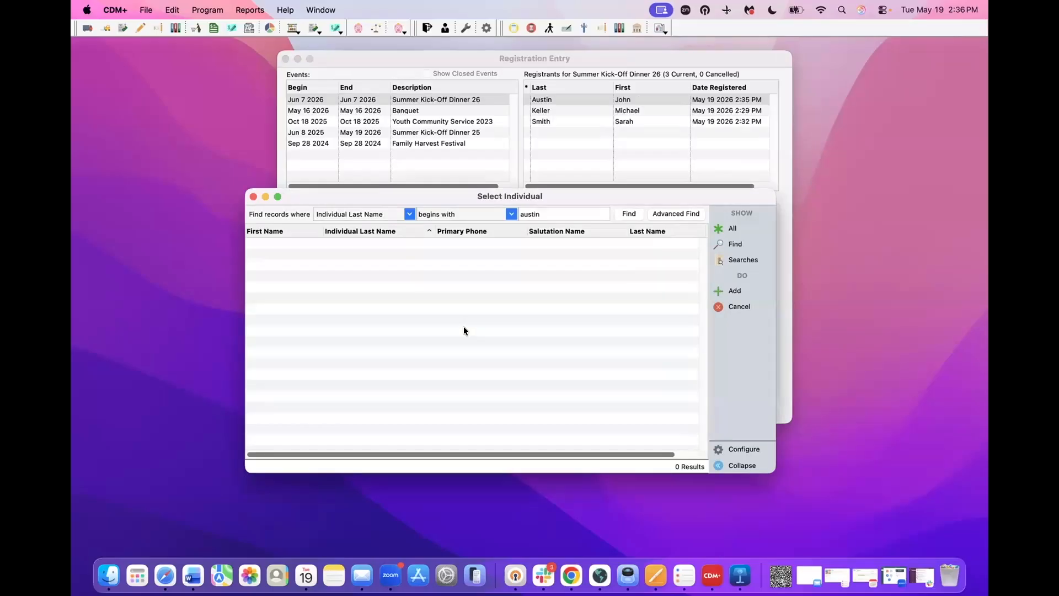
- Search a new last name and choose the matching individual as registrant
{"action": "double_click", "coordinate": [561, 214]}
{"action": "type", "text": "Disney"}
{"action": "left_click", "coordinate": [620, 213]}
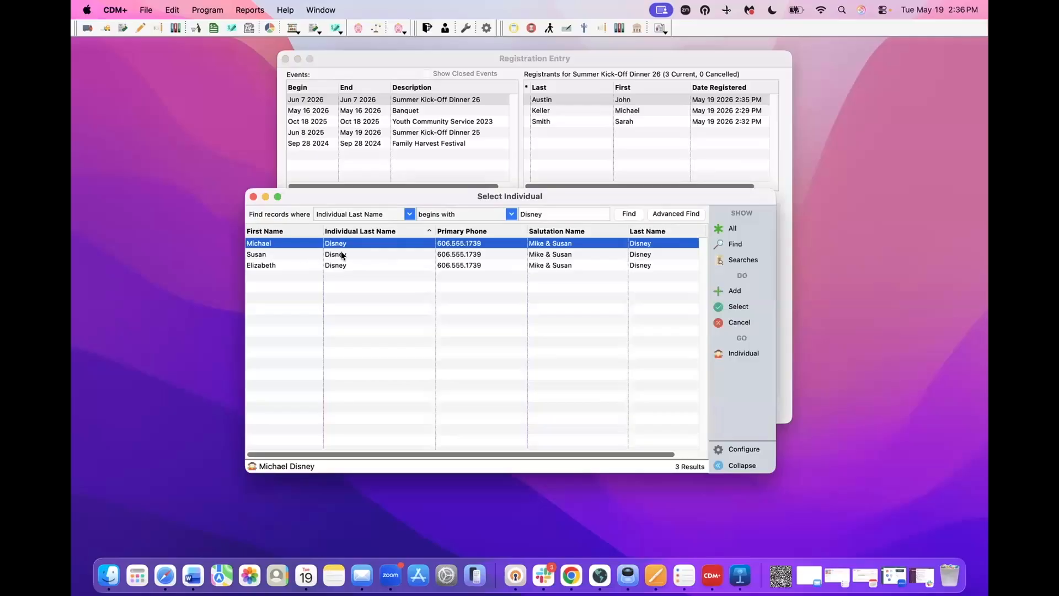
{"action": "double_click", "coordinate": [340, 250]}
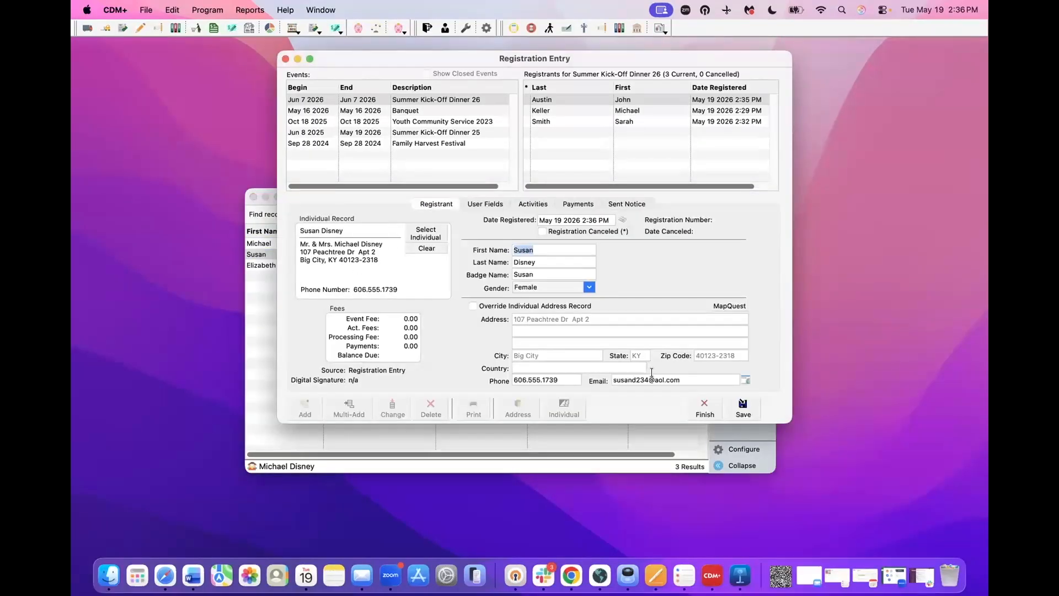
- Assign Salad noted 'Veggie' and Church Bulletin, then save the registration
{"action": "left_click", "coordinate": [533, 204]}
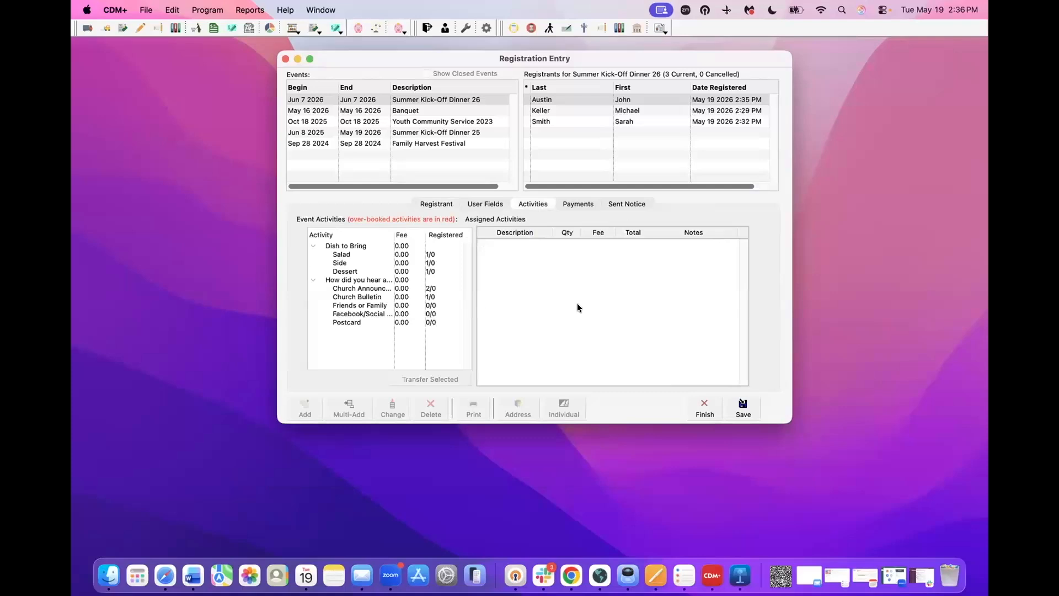
{"action": "double_click", "coordinate": [354, 255]}
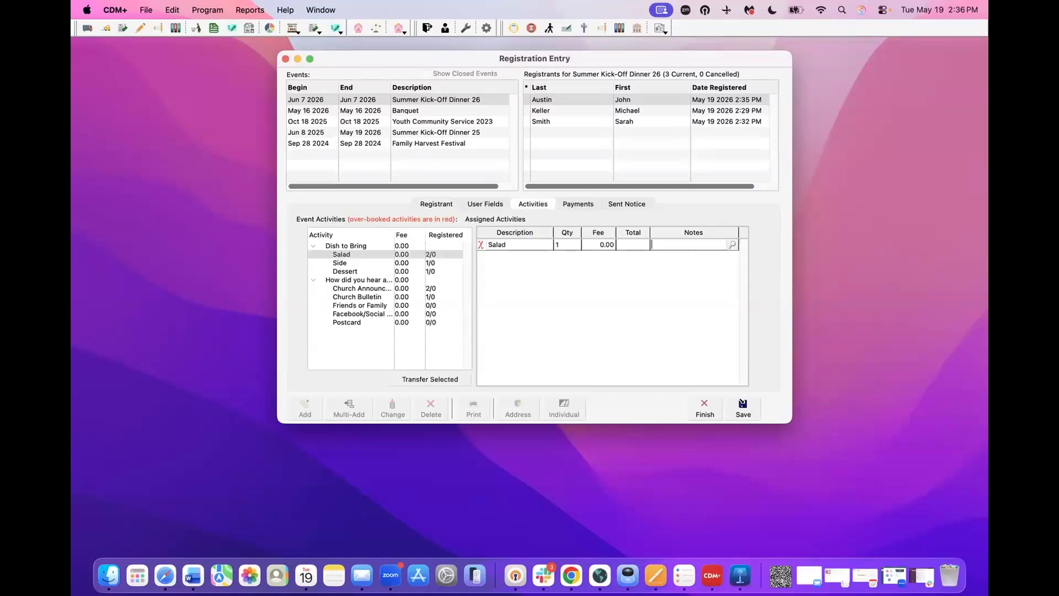
{"action": "type", "text": "Veggie"}
{"action": "double_click", "coordinate": [342, 298]}
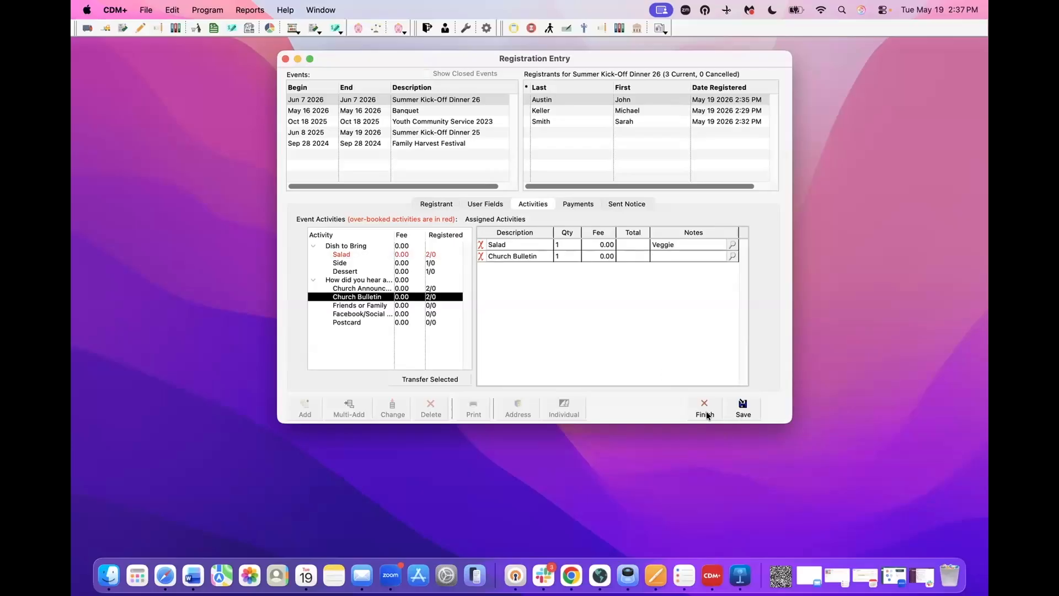
{"action": "left_click", "coordinate": [731, 411]}
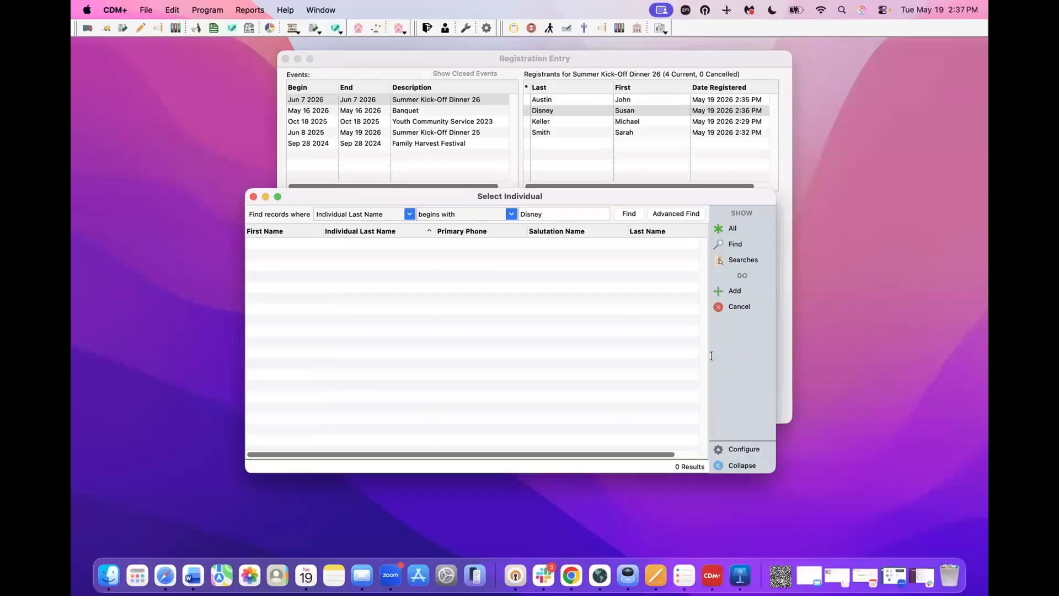
- Skip the search and enter the new registrant's first name, last name and e-mail
{"action": "left_click", "coordinate": [717, 306]}
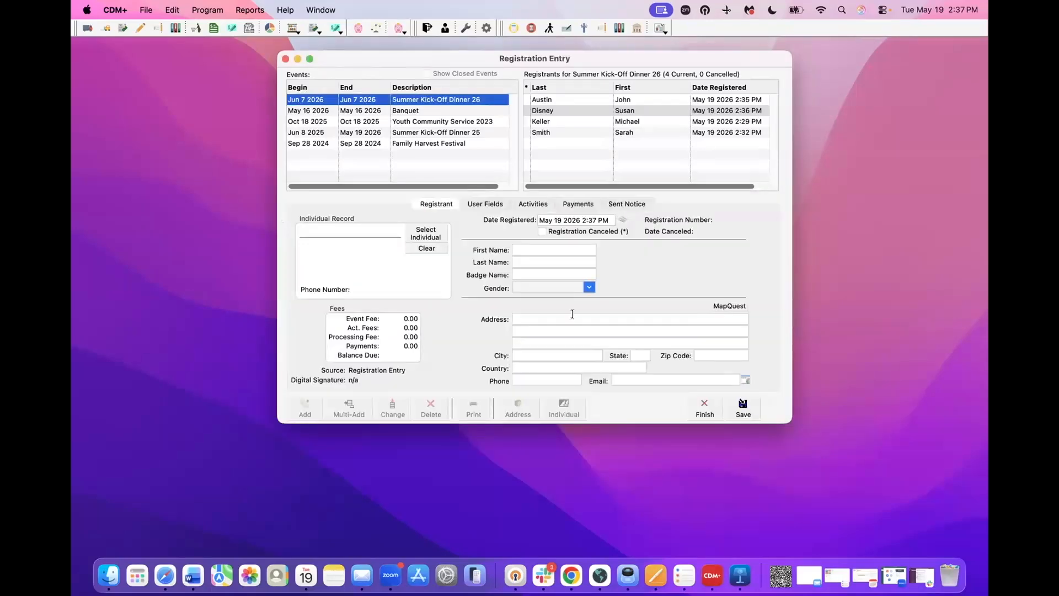
{"action": "left_click", "coordinate": [523, 251]}
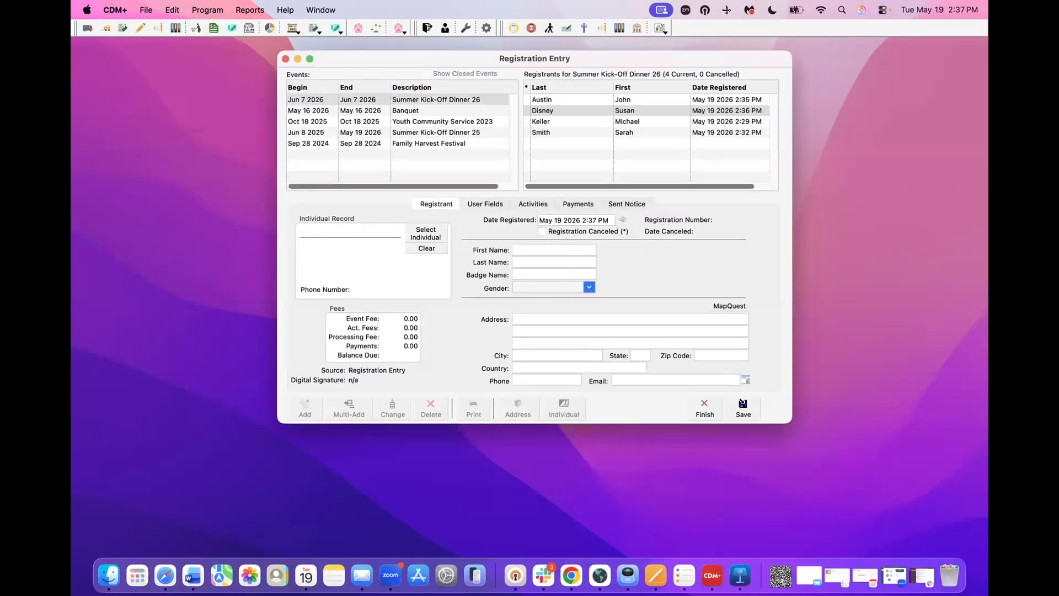
{"action": "key", "text": "Tab"}
{"action": "type", "text": ".com"}
- Assign Side noted 'Chips' and Friends or Family with a referrer note, finish, and stop adding
{"action": "left_click", "coordinate": [533, 204]}
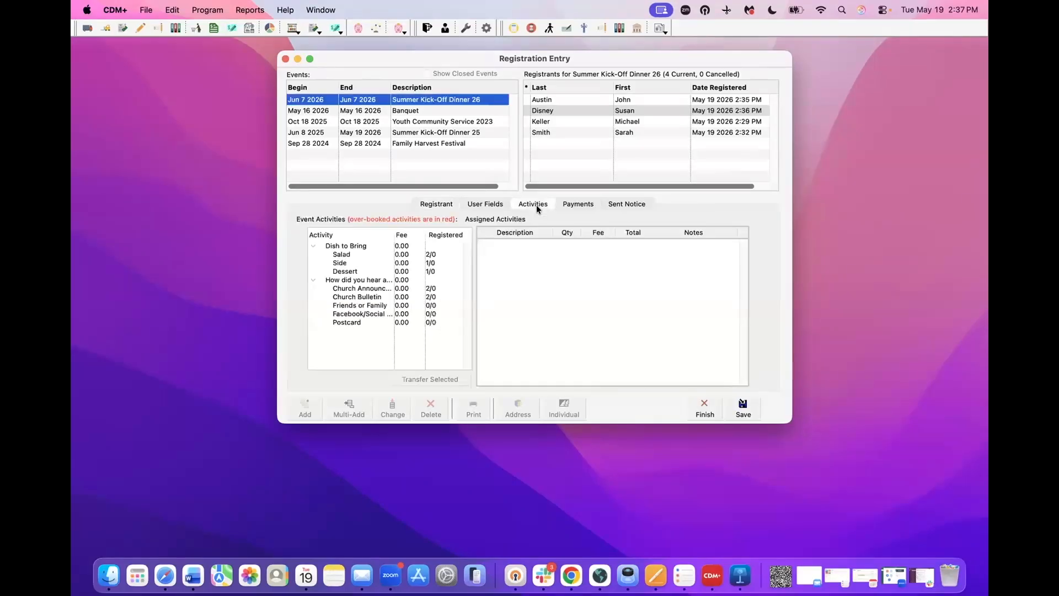
{"action": "double_click", "coordinate": [345, 263]}
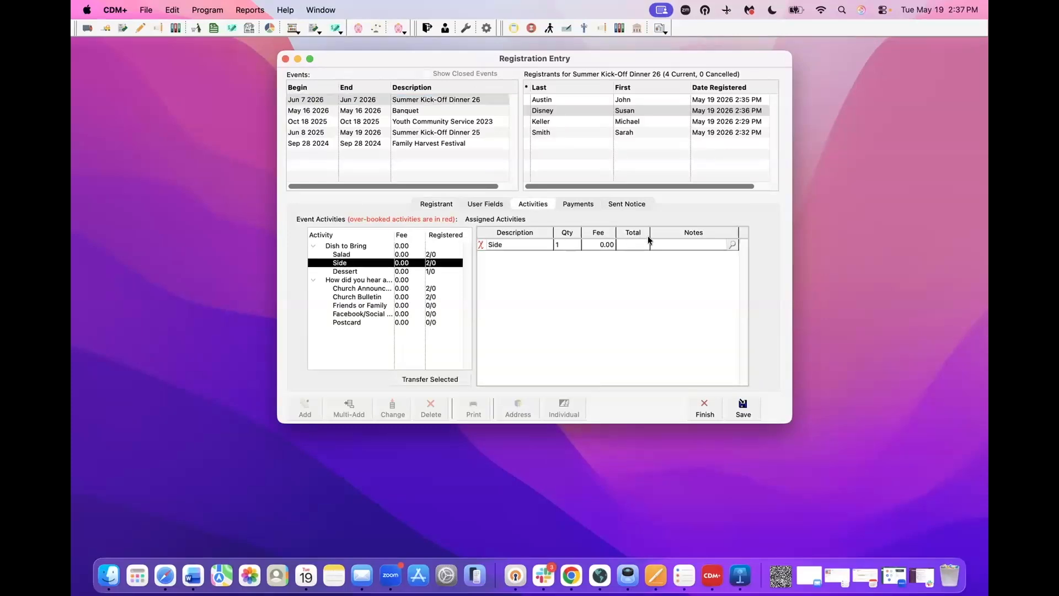
{"action": "type", "text": "Chips"}
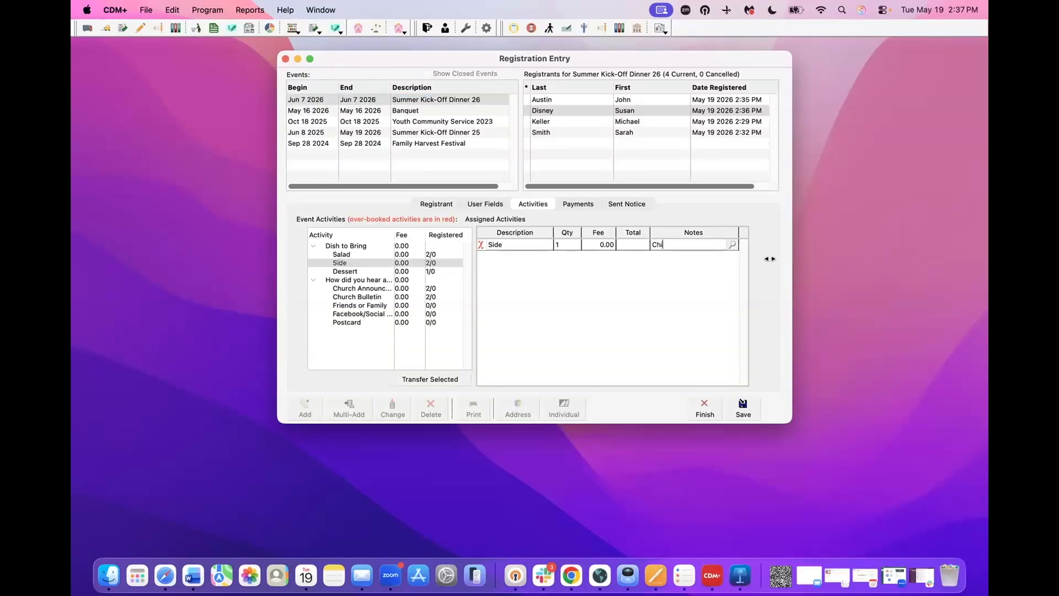
{"action": "double_click", "coordinate": [360, 305]}
{"action": "left_click", "coordinate": [706, 256]}
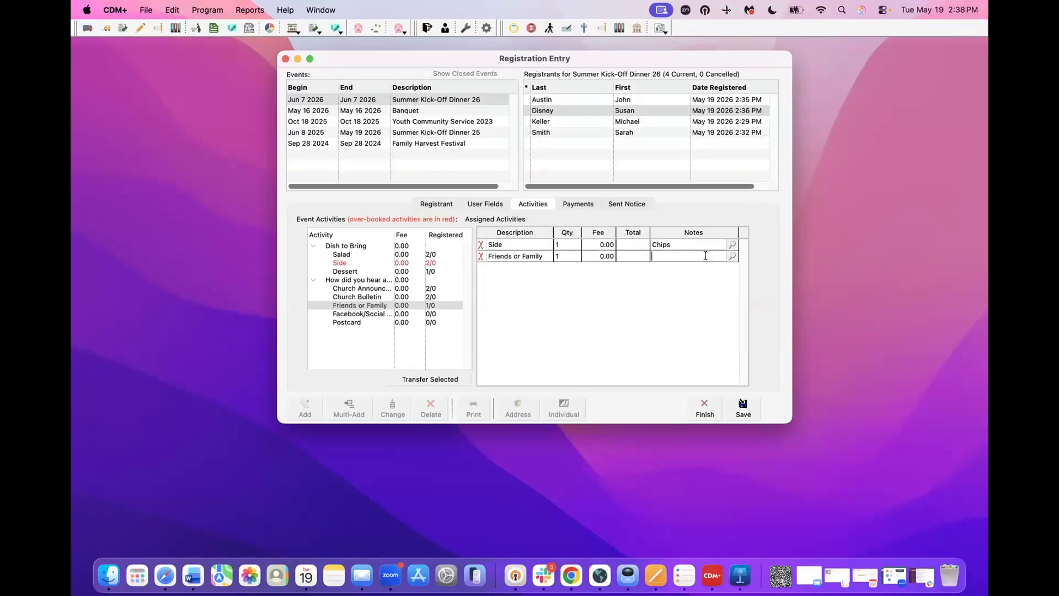
{"action": "type", "text": "Jan"}
{"action": "key", "text": "BackSpace"}
{"action": "key", "text": "BackSpace"}
{"action": "type", "text": "ohn"}
{"action": "key", "text": "Return"}
{"action": "left_click", "coordinate": [707, 407]}
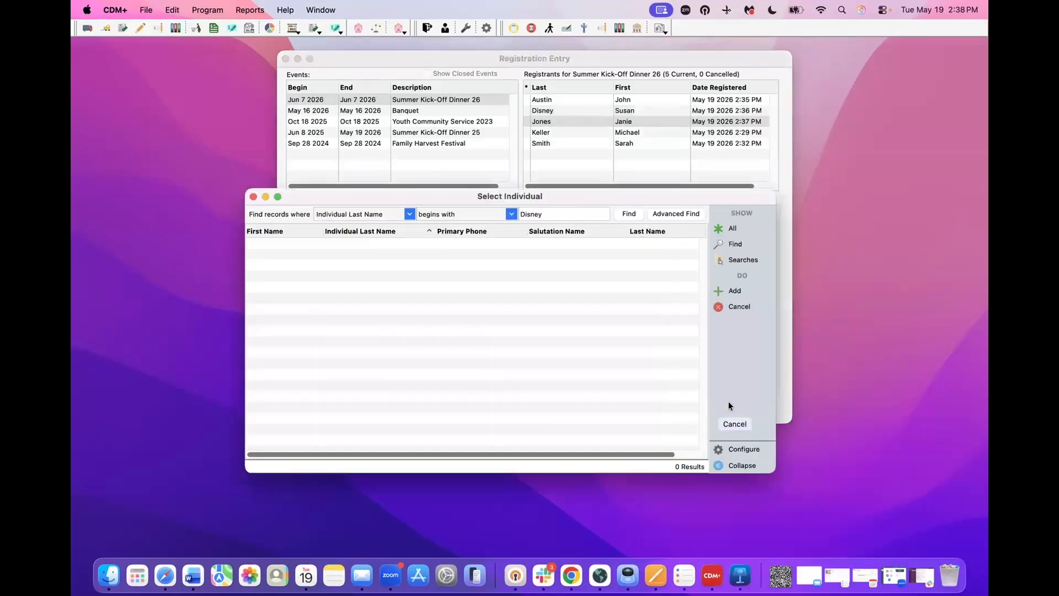
{"action": "left_click", "coordinate": [734, 306]}
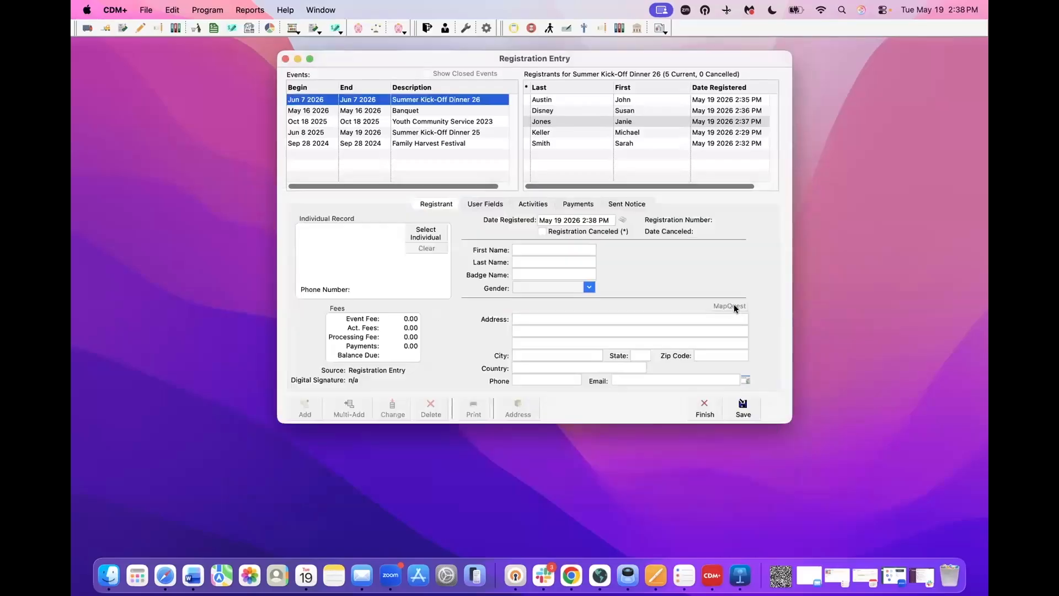
{"action": "left_click", "coordinate": [706, 409]}
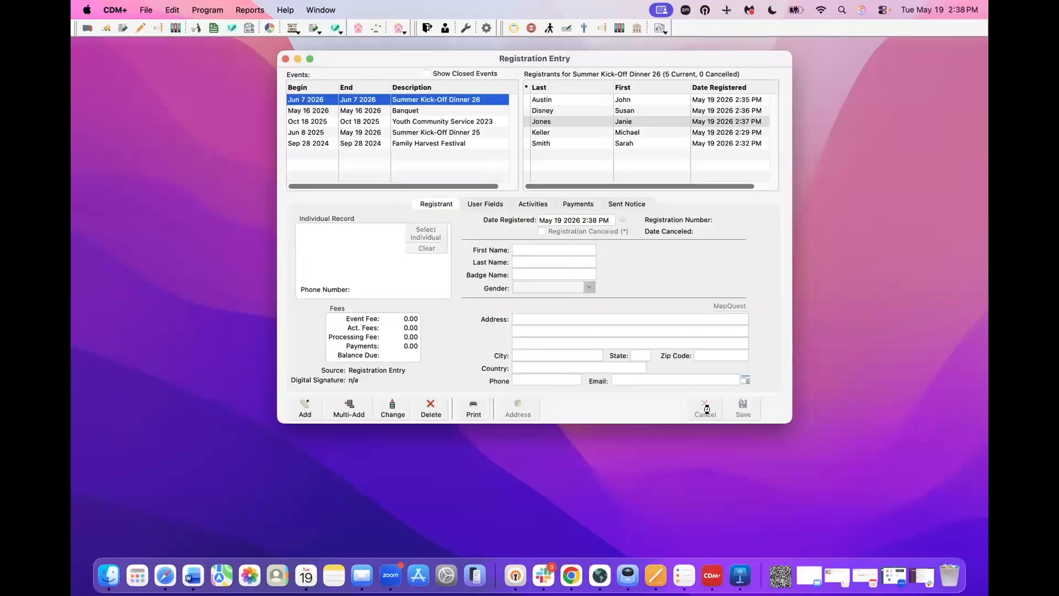
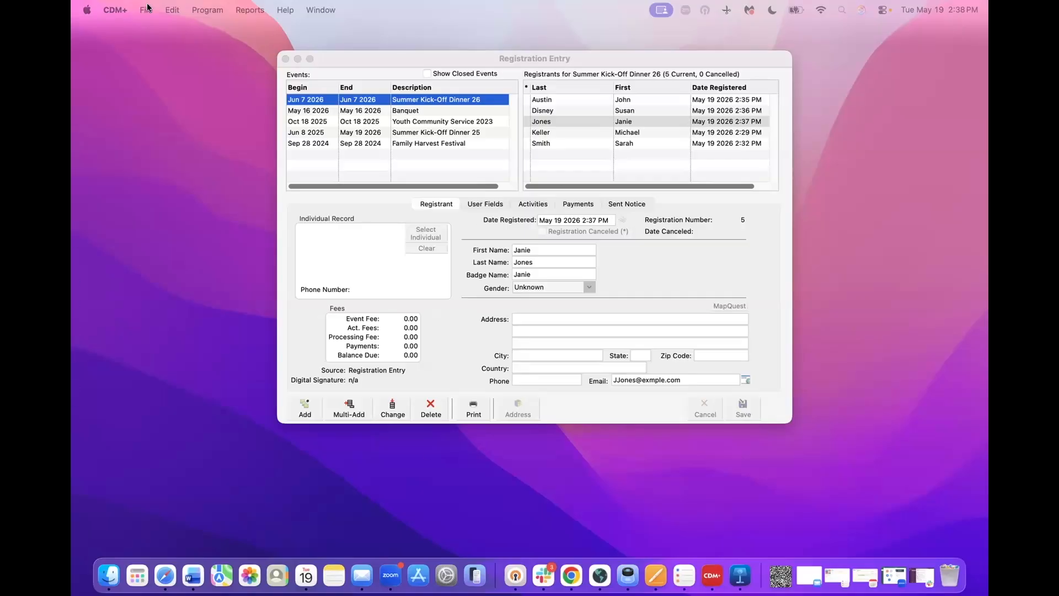
- Bring the Registration Entry window forward and close it
{"action": "left_click", "coordinate": [350, 58]}
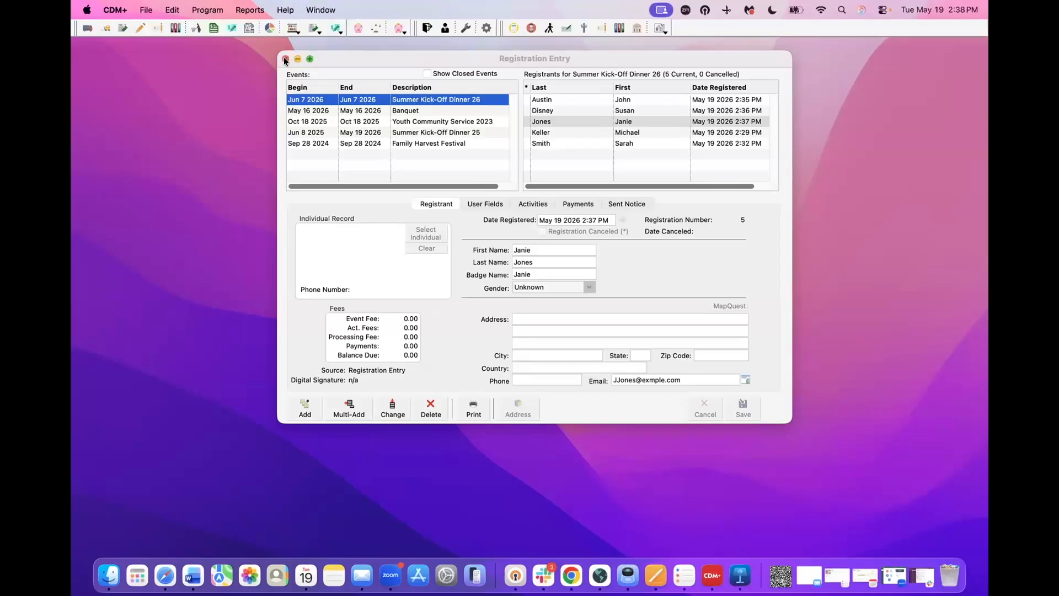
{"action": "left_click", "coordinate": [285, 59]}
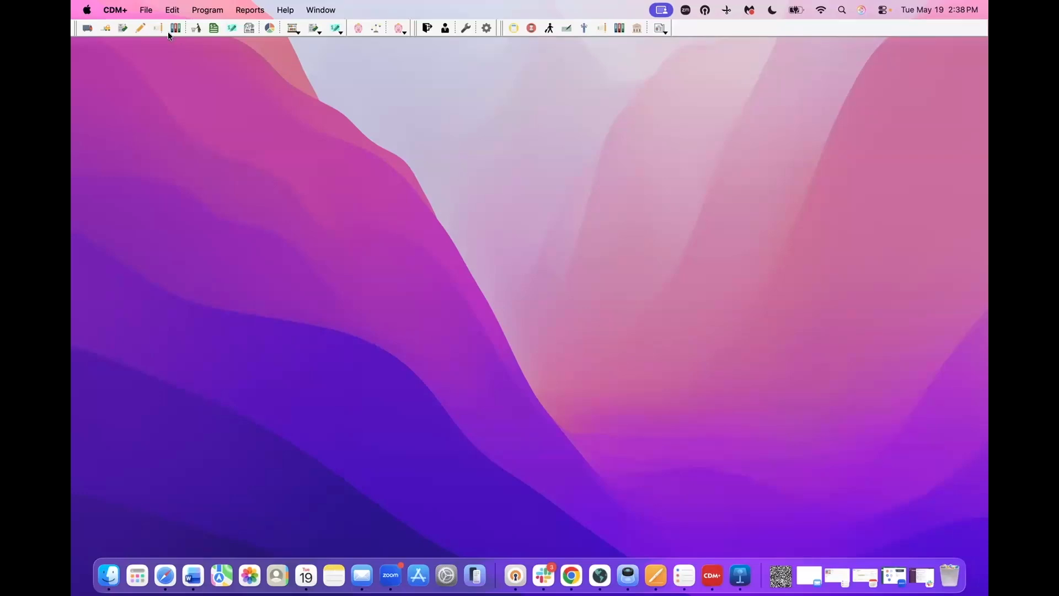
{"action": "left_click", "coordinate": [250, 10]}
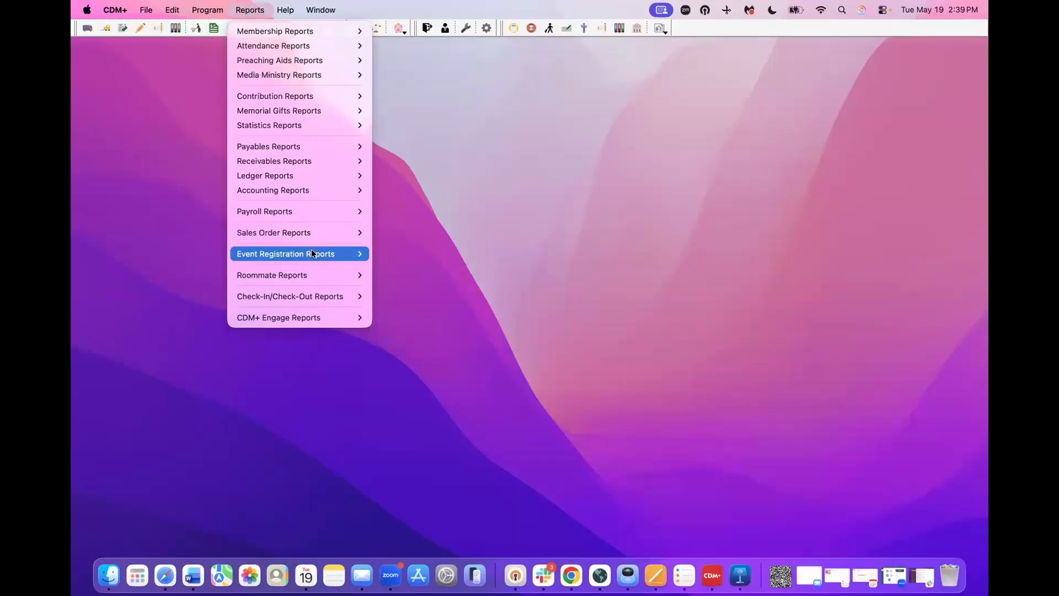
{"action": "mouse_move", "coordinate": [326, 255]}
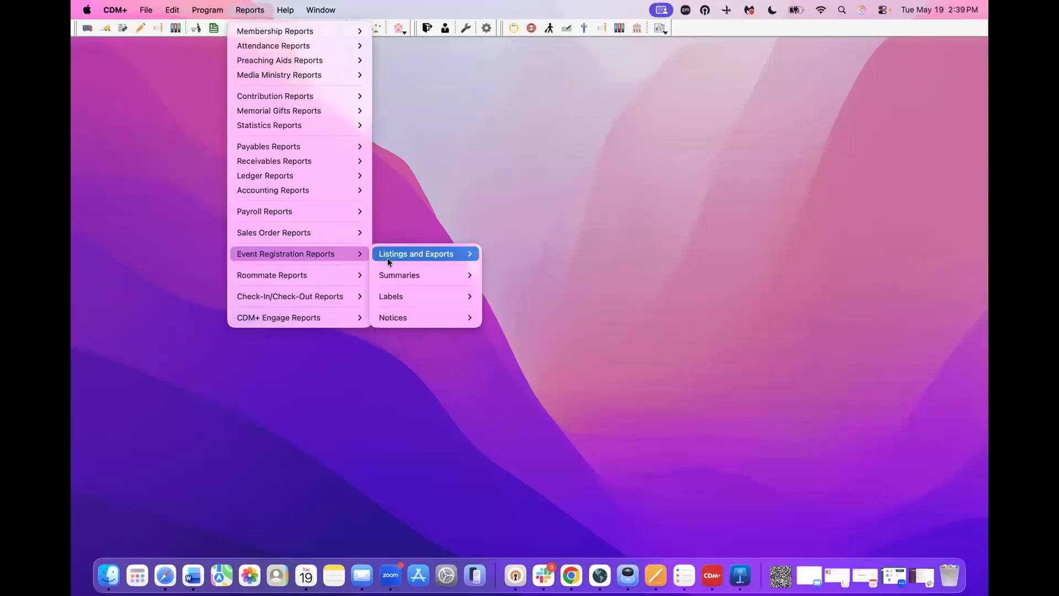
{"action": "mouse_move", "coordinate": [414, 294]}
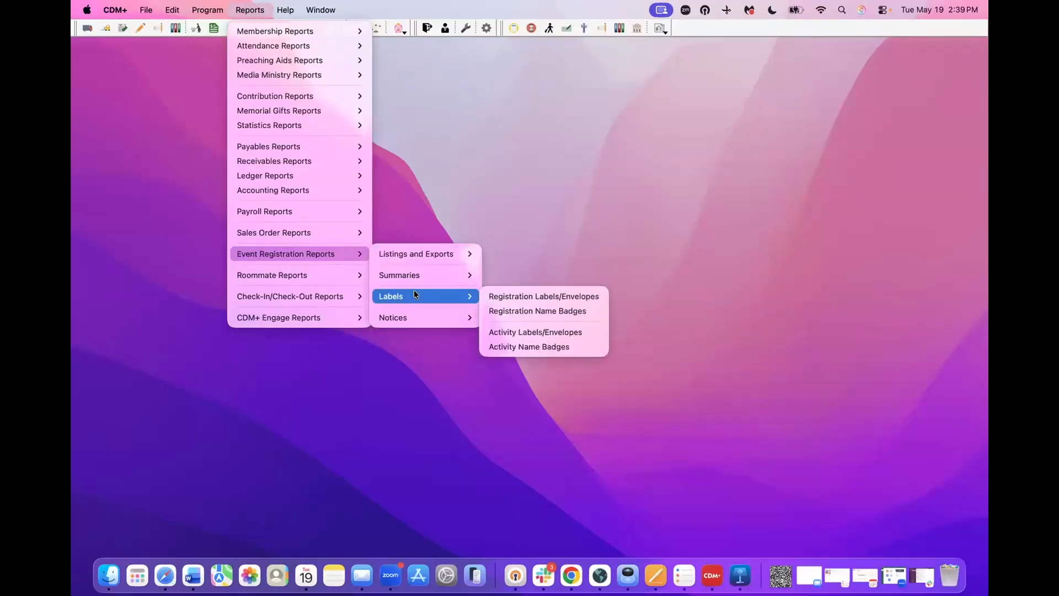
{"action": "left_click", "coordinate": [514, 312]}
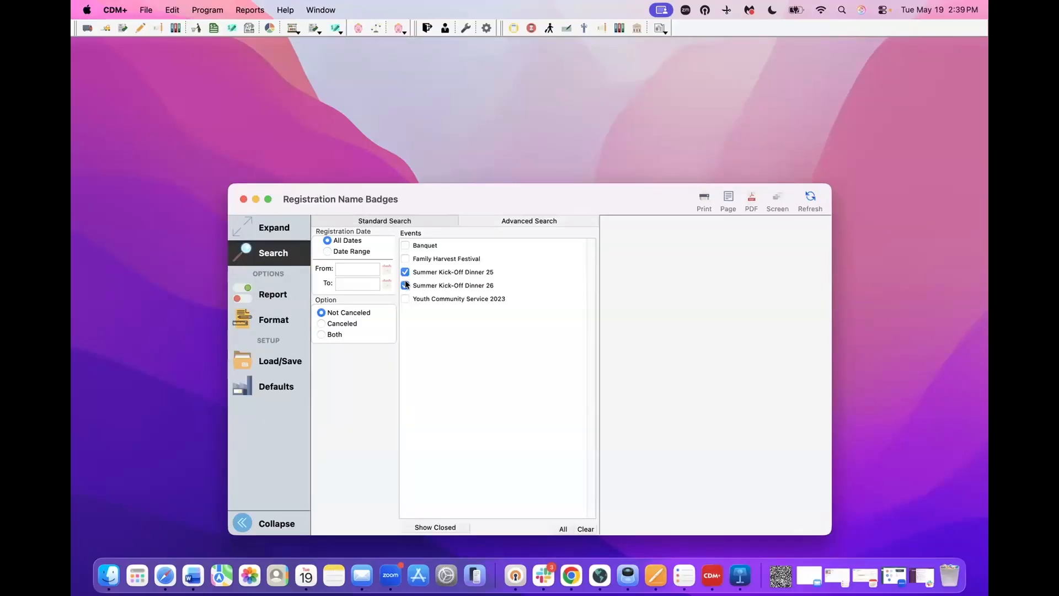
{"action": "left_click", "coordinate": [263, 299]}
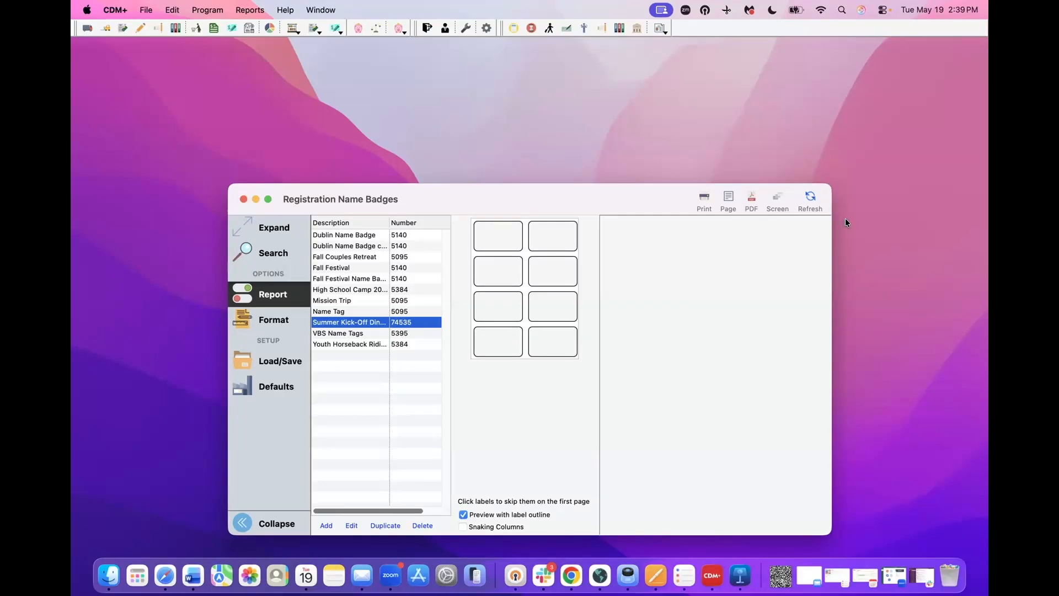
{"action": "left_click", "coordinate": [810, 199]}
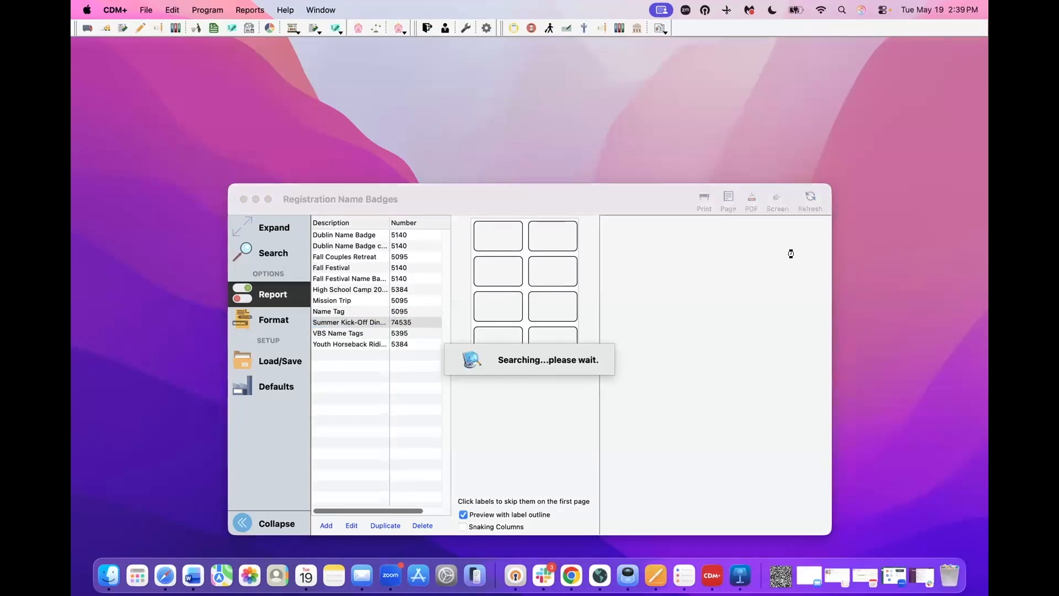
{"action": "left_click", "coordinate": [281, 232]}
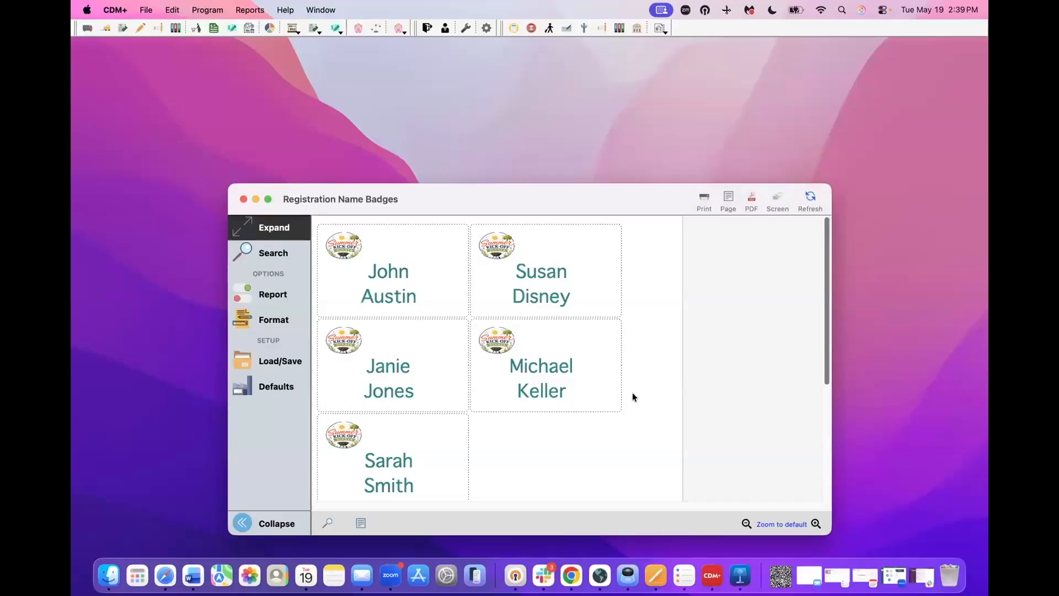
{"action": "scroll", "coordinate": [632, 392], "scroll_direction": "down", "scroll_amount": 5}
{"action": "scroll", "coordinate": [632, 392], "scroll_direction": "up", "scroll_amount": 4}
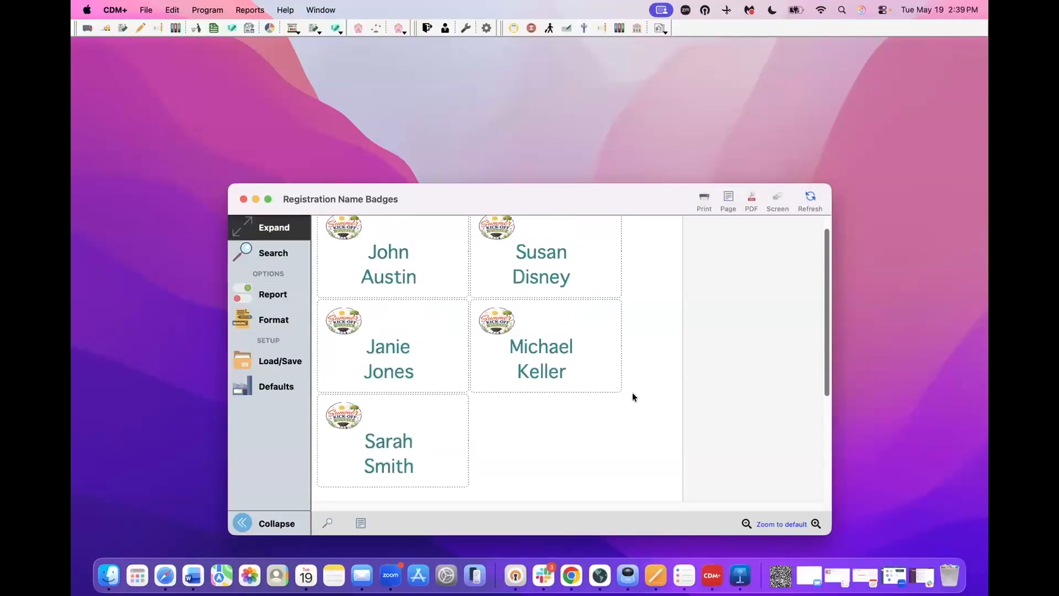
{"action": "scroll", "coordinate": [633, 393], "scroll_direction": "up", "scroll_amount": 1}
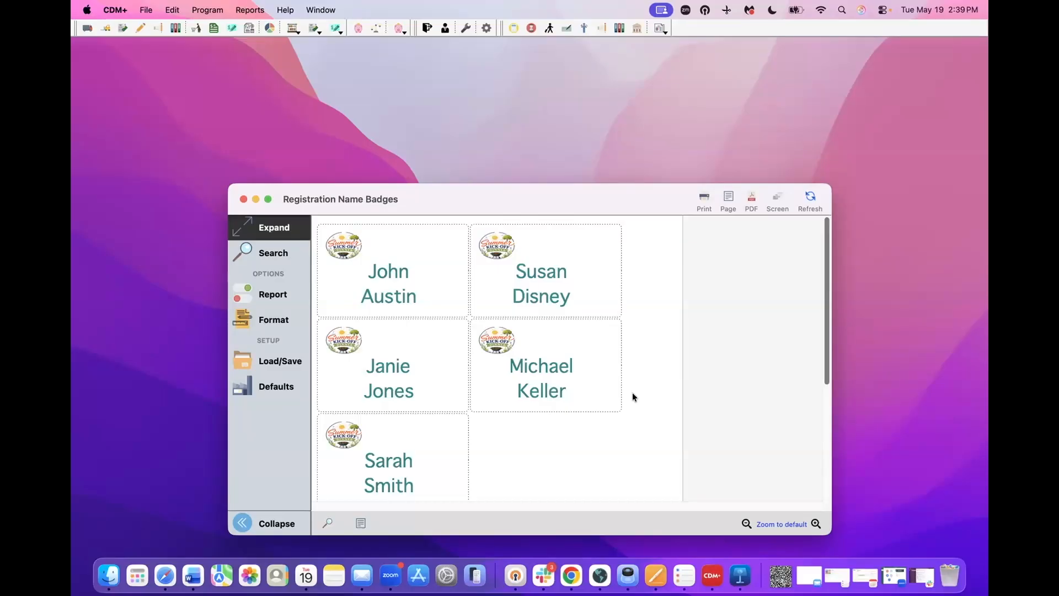
{"action": "left_click", "coordinate": [270, 296]}
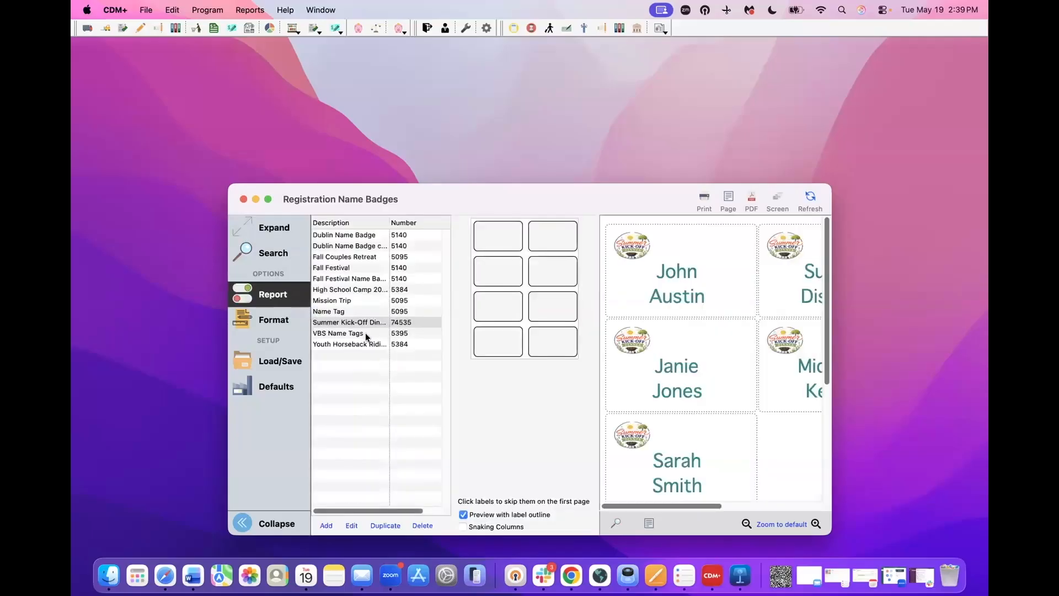
{"action": "left_click", "coordinate": [268, 253]}
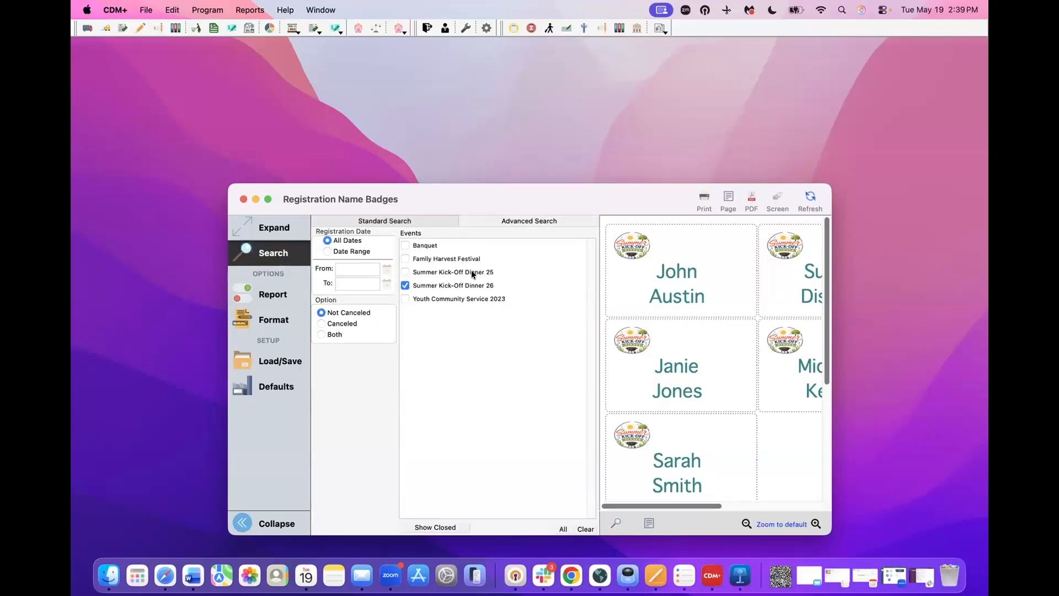
{"action": "left_click", "coordinate": [284, 236]}
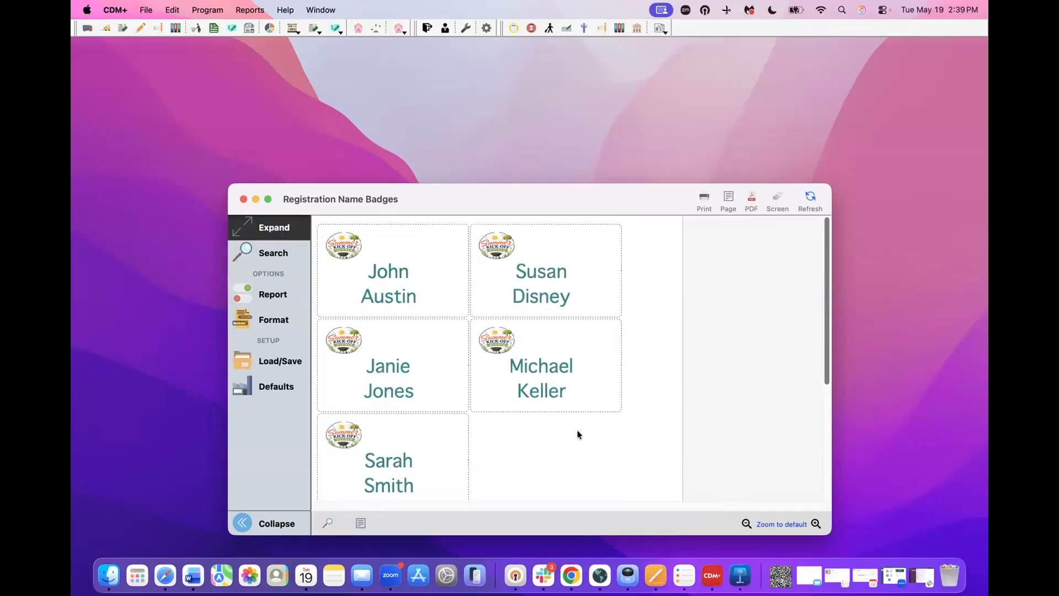
{"action": "left_click", "coordinate": [243, 199]}
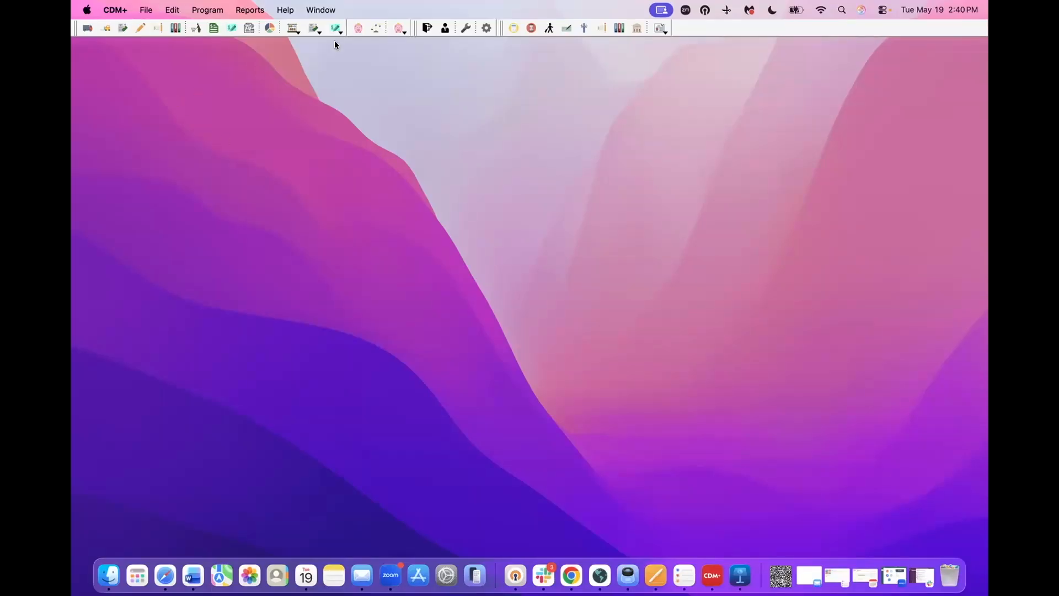
- Open the Master List report with only Summer Kick-Off Dinner 26 checked, excluding Dinner 25
{"action": "left_click", "coordinate": [248, 10]}
{"action": "mouse_move", "coordinate": [266, 254]}
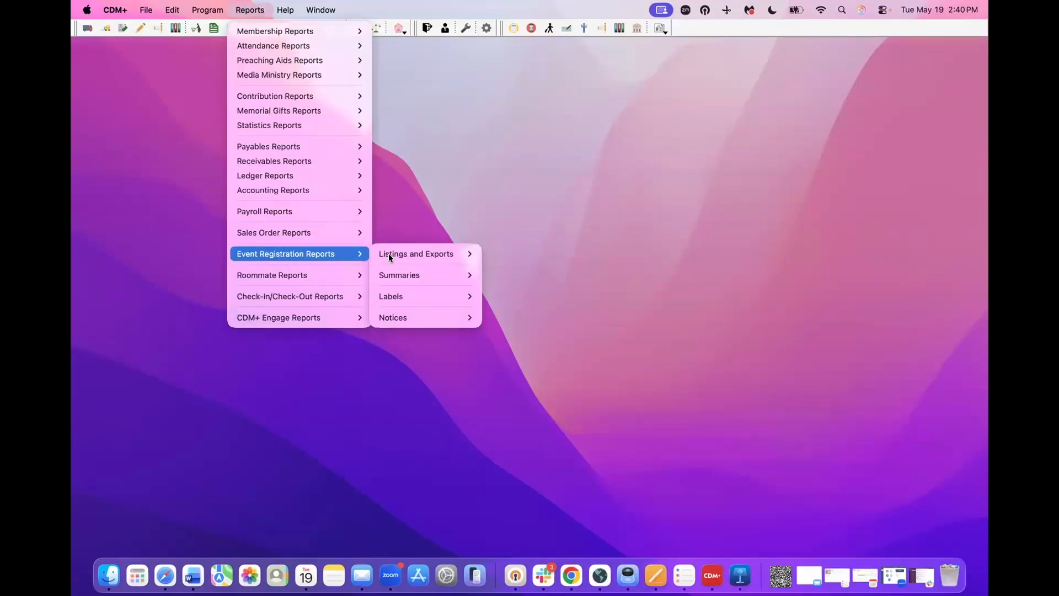
{"action": "mouse_move", "coordinate": [388, 255]}
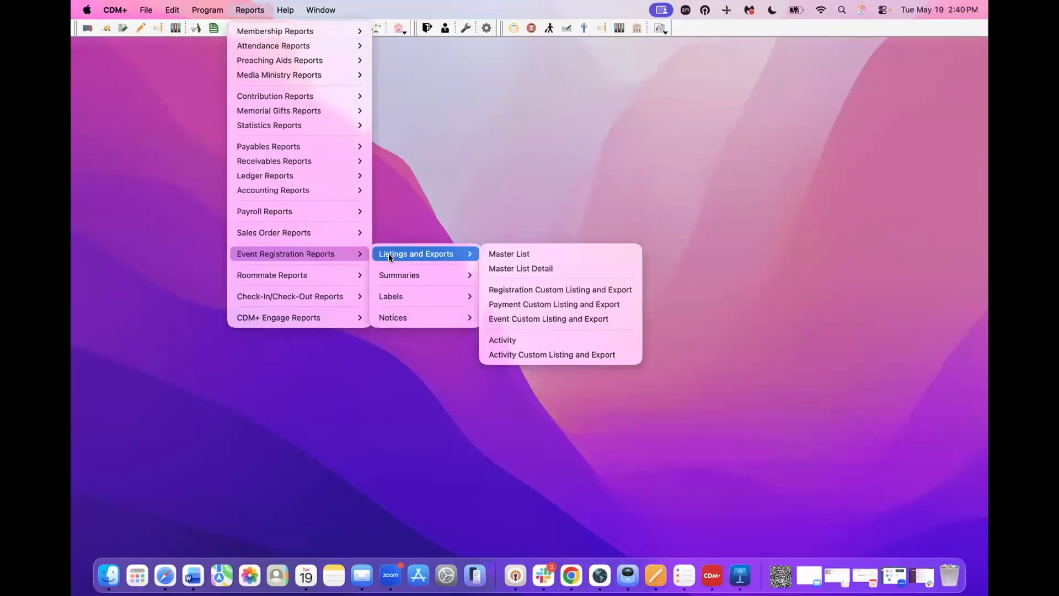
{"action": "left_click", "coordinate": [521, 252]}
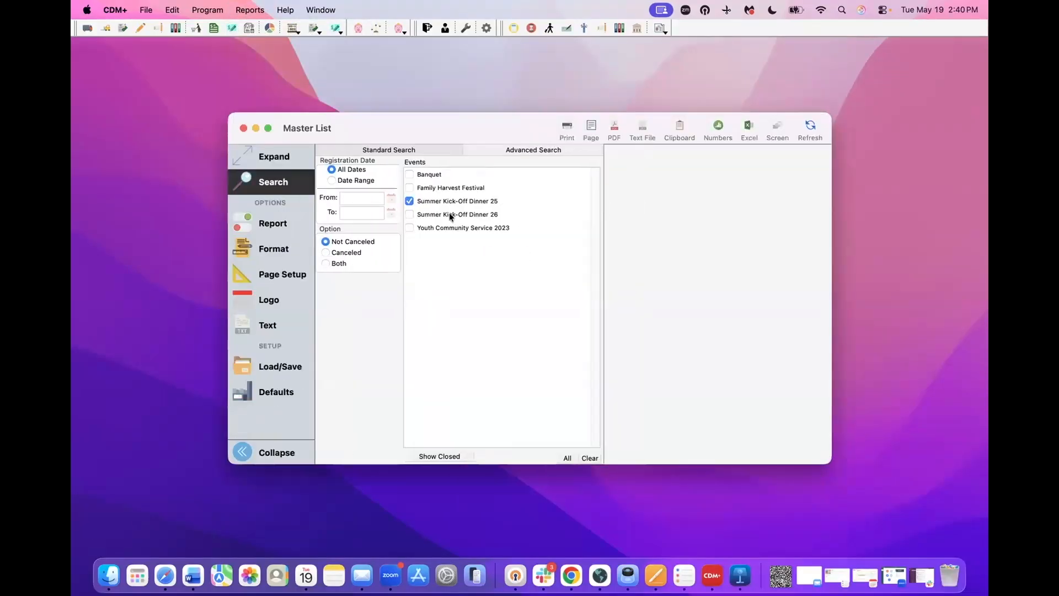
{"action": "left_click", "coordinate": [410, 215]}
{"action": "left_click", "coordinate": [409, 202]}
- Keep the Master List sorted by Registrant Name
{"action": "left_click", "coordinate": [268, 226]}
{"action": "left_click", "coordinate": [371, 160]}
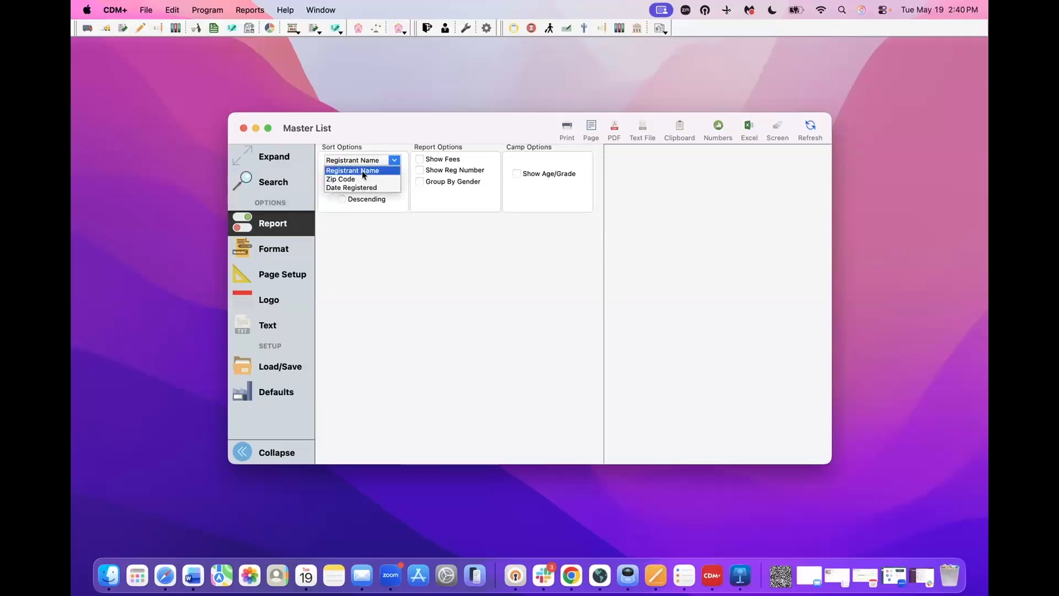
{"action": "left_click", "coordinate": [362, 170]}
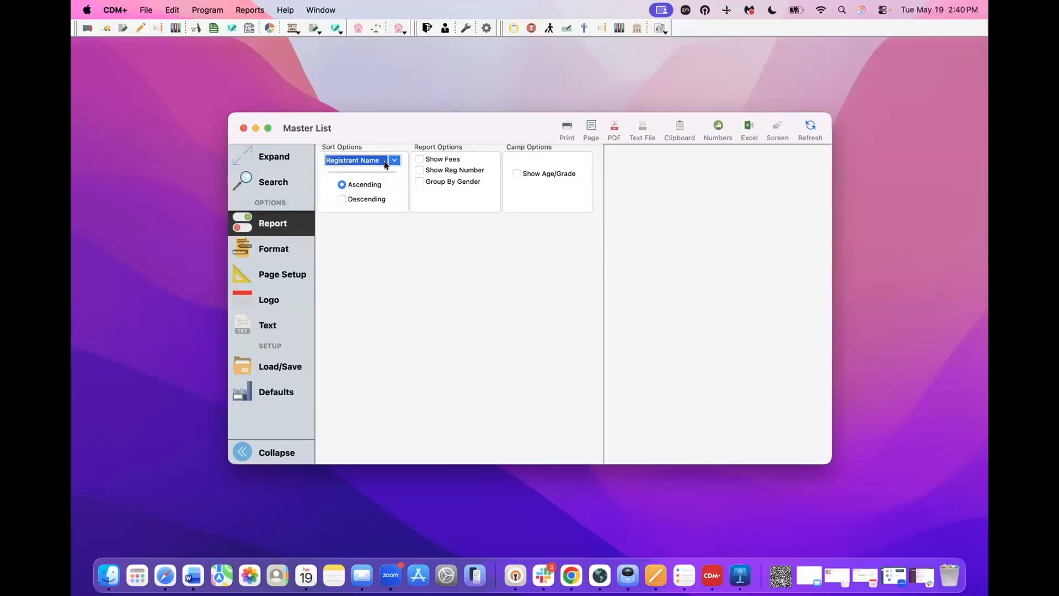
{"action": "left_click", "coordinate": [394, 161]}
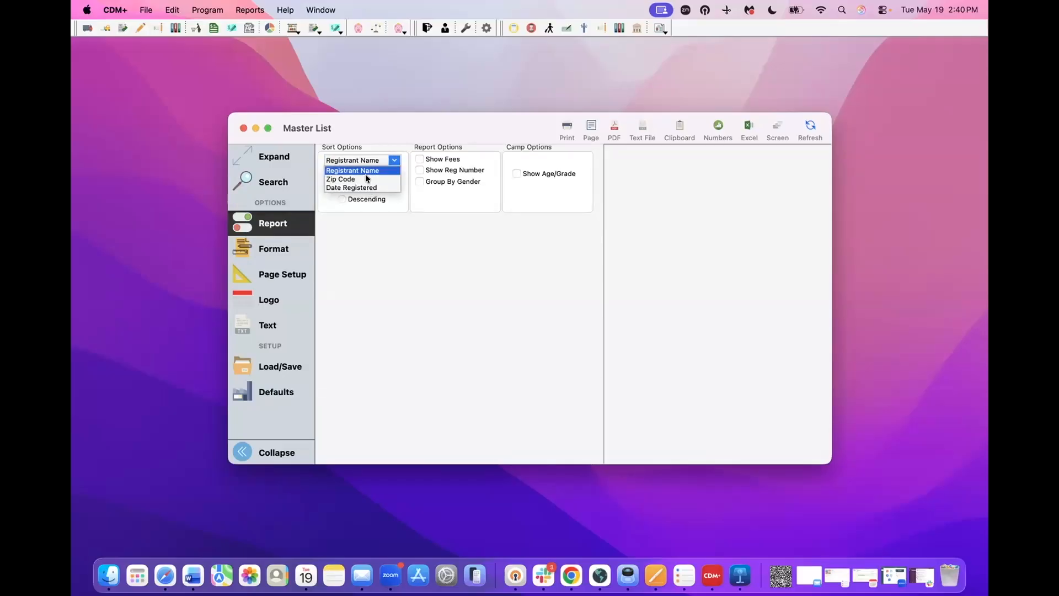
{"action": "left_click", "coordinate": [414, 249]}
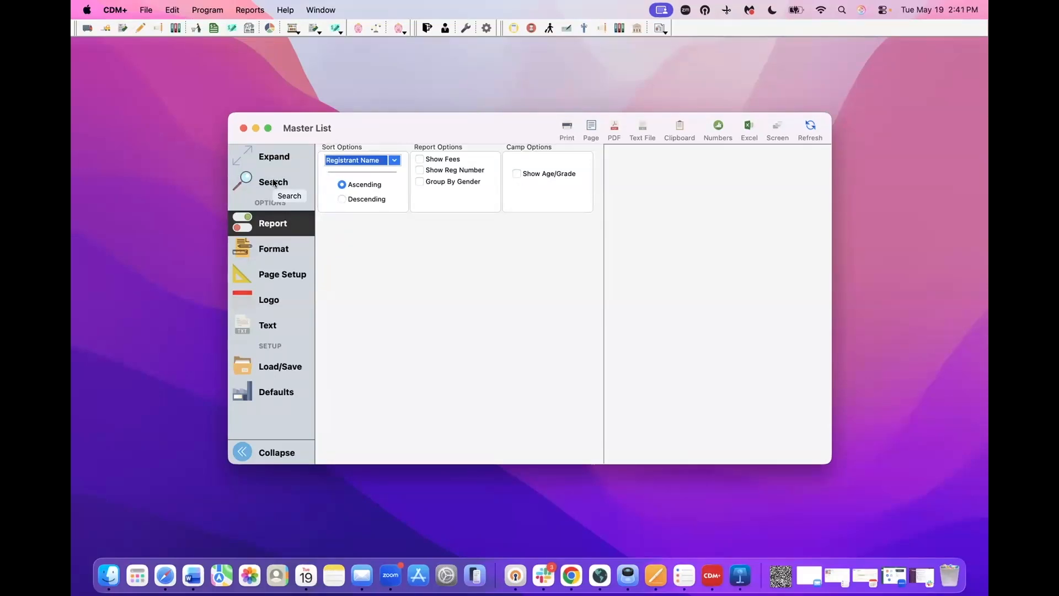
- Refresh and expand the Master List preview, inspect the phone number, then close the report
{"action": "left_click", "coordinate": [811, 125]}
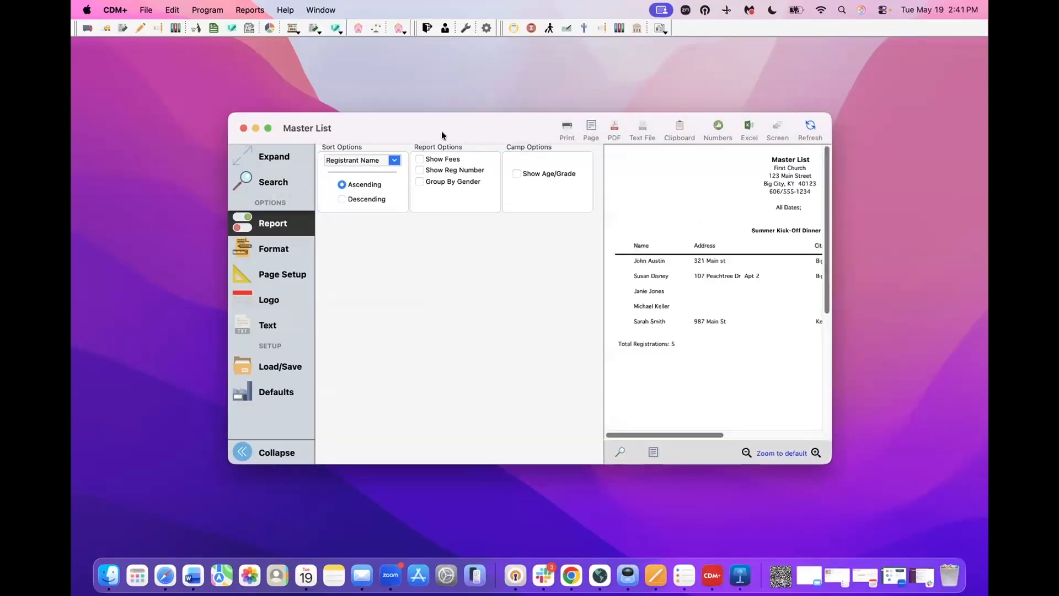
{"action": "left_click", "coordinate": [282, 155]}
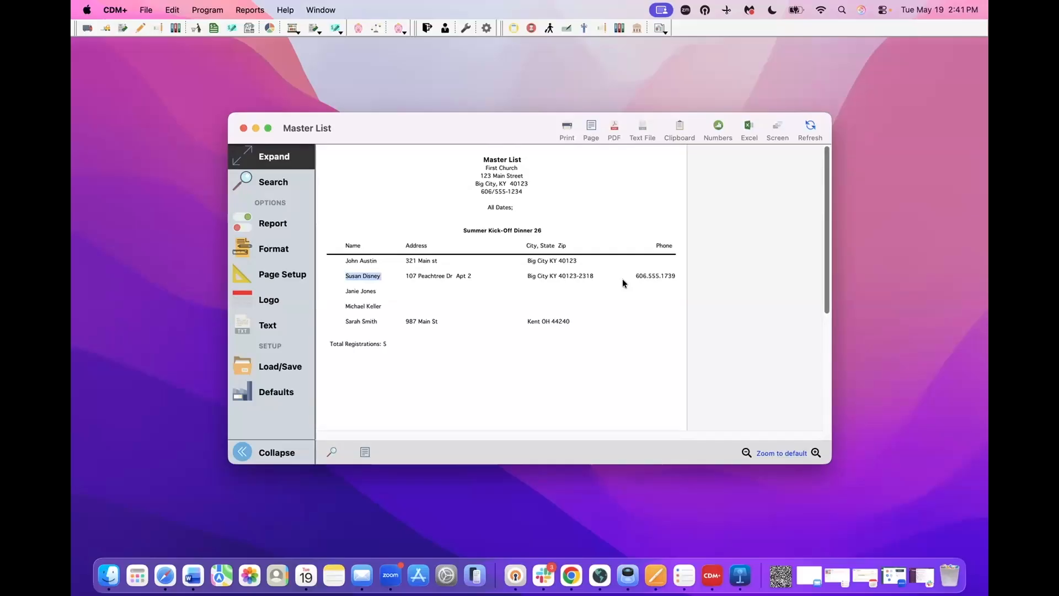
{"action": "left_click_drag", "start_coordinate": [635, 275], "coordinate": [675, 276]}
{"action": "left_click", "coordinate": [642, 302]}
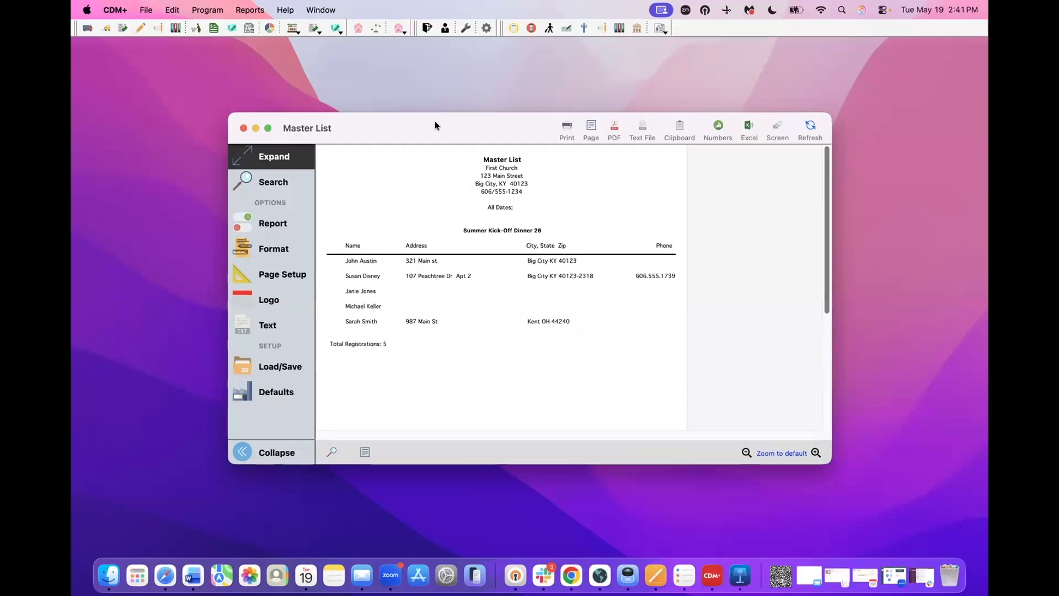
{"action": "left_click", "coordinate": [242, 128]}
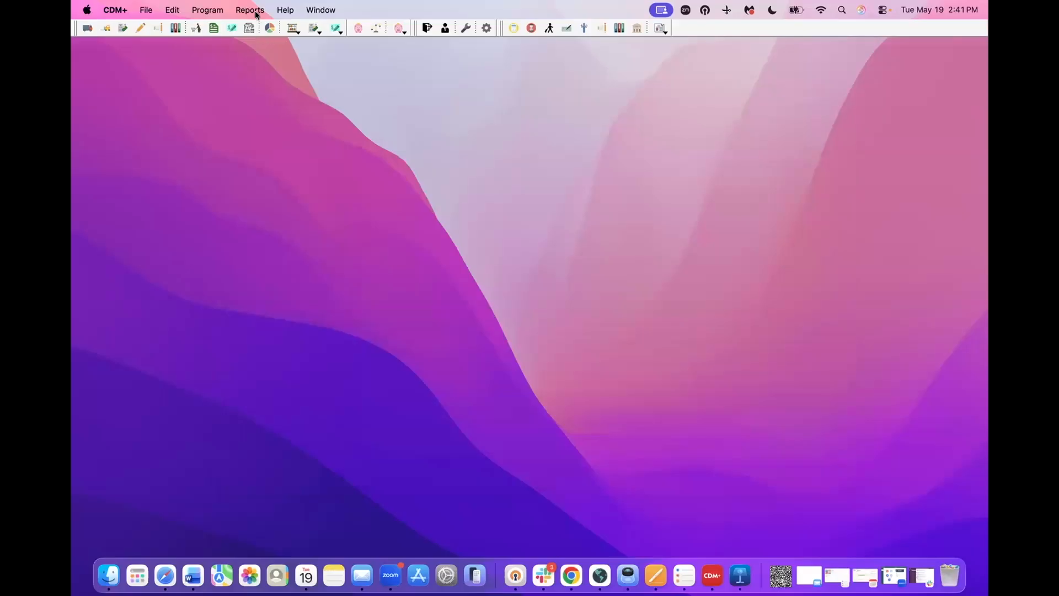
{"action": "left_click", "coordinate": [256, 15]}
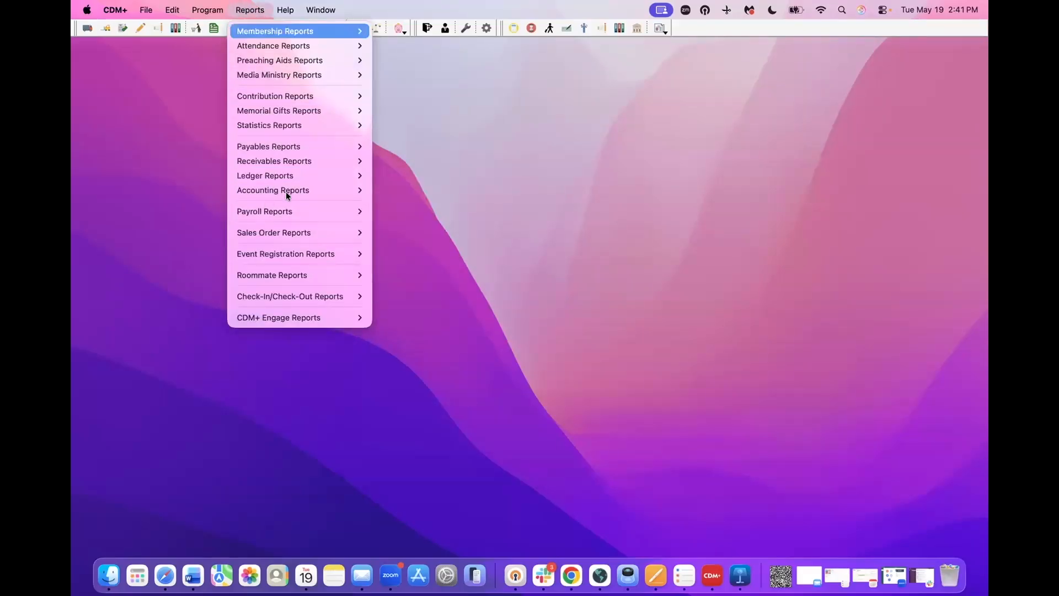
{"action": "mouse_move", "coordinate": [314, 253]}
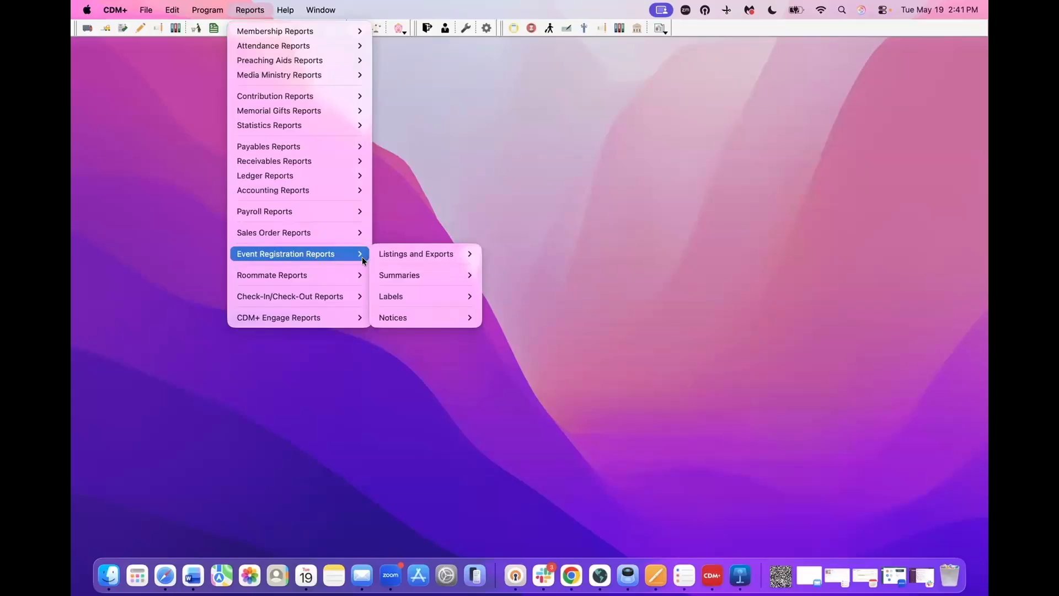
{"action": "mouse_move", "coordinate": [385, 254]}
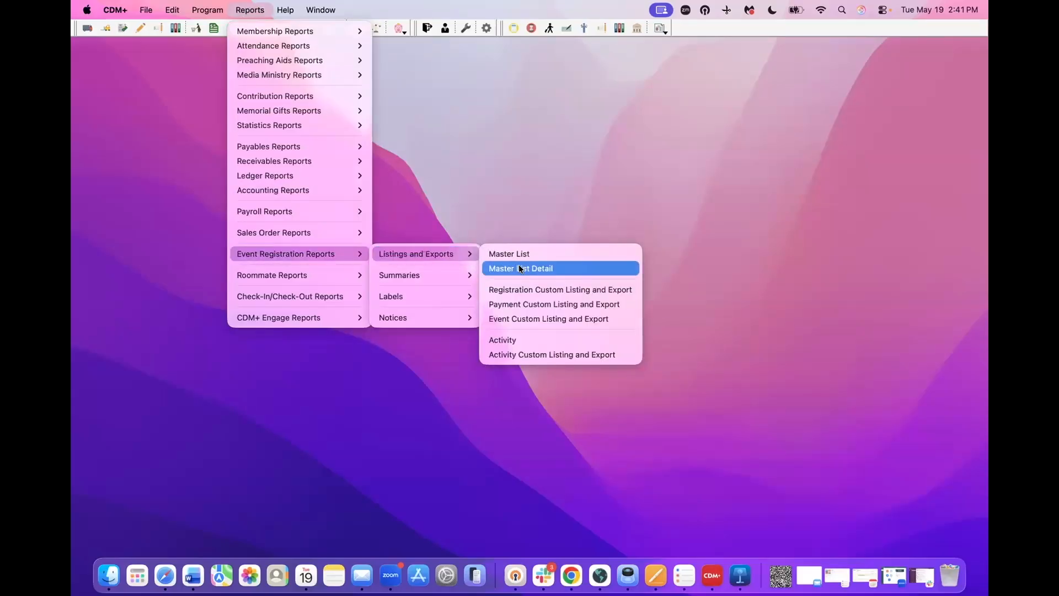
{"action": "left_click", "coordinate": [554, 268]}
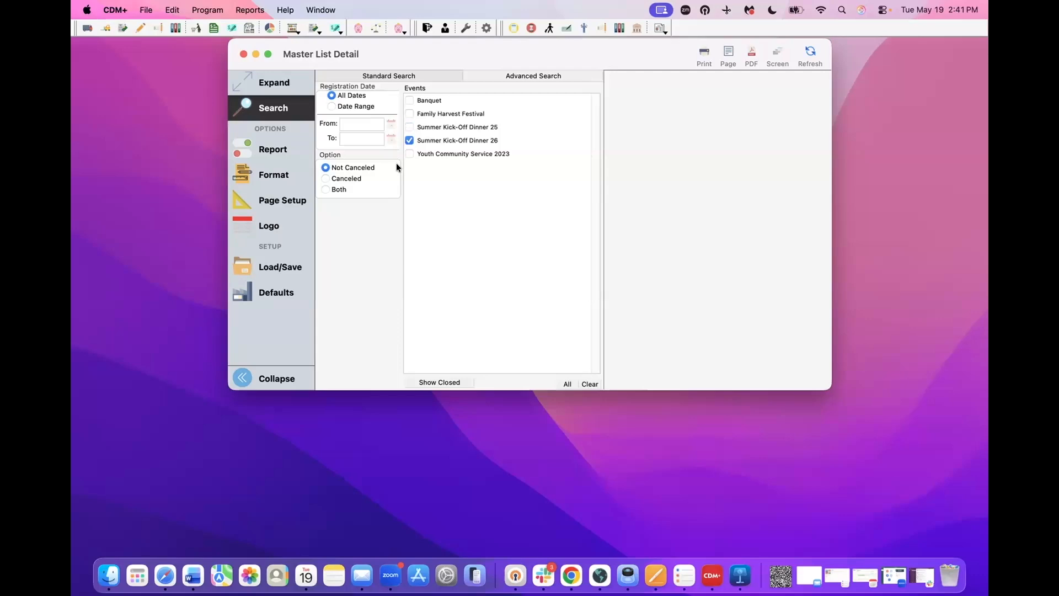
{"action": "left_click", "coordinate": [275, 150]}
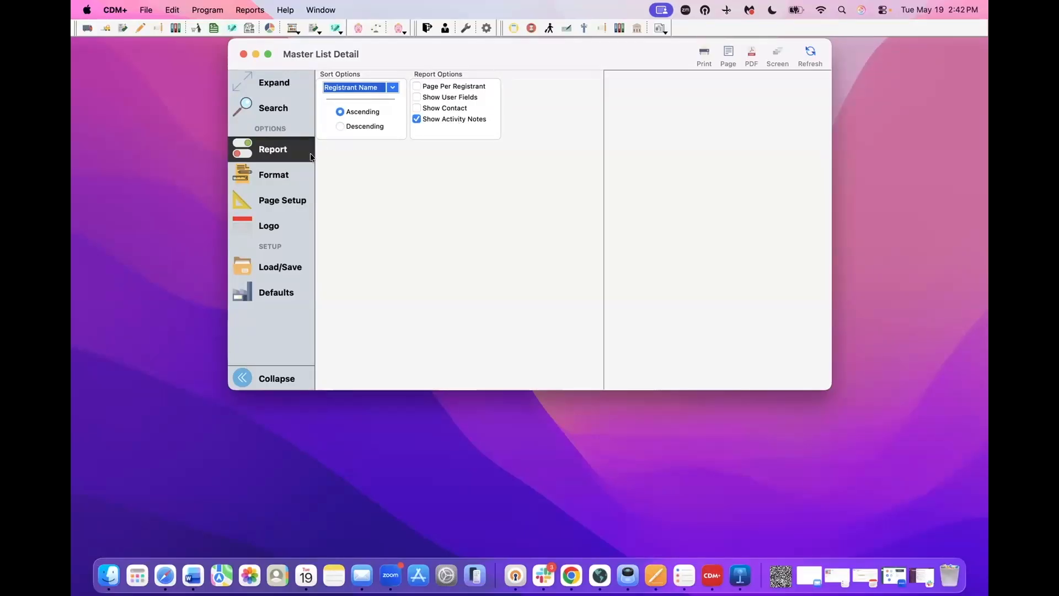
{"action": "left_click", "coordinate": [808, 52]}
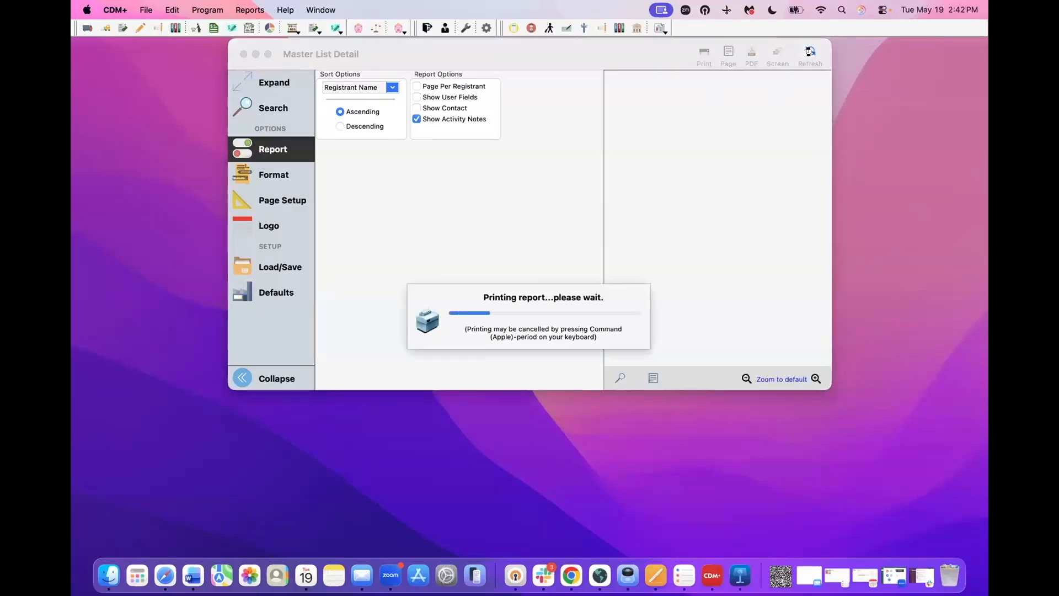
{"action": "left_click", "coordinate": [258, 75]}
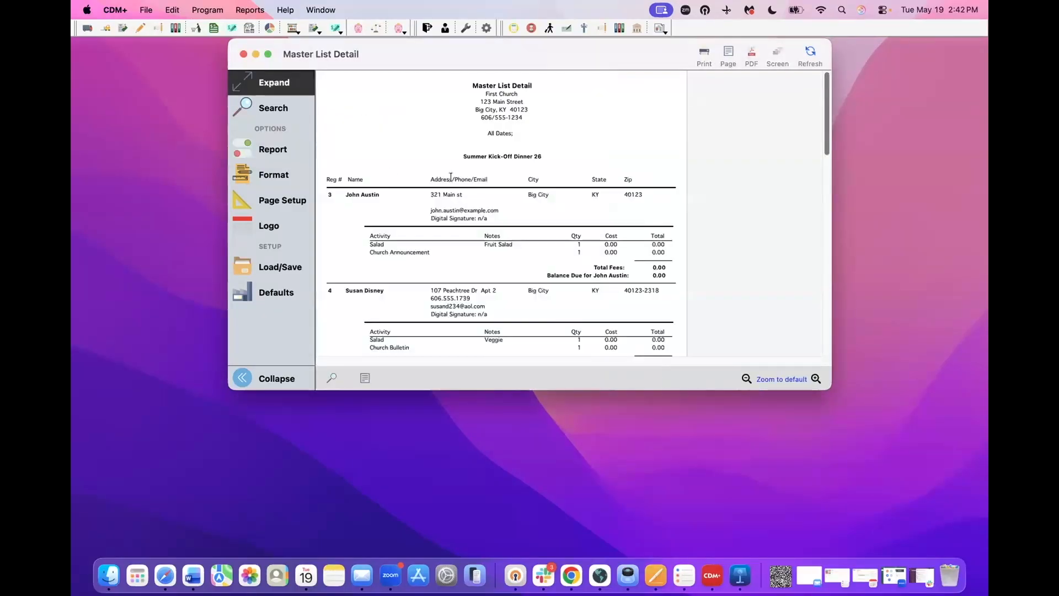
{"action": "double_click", "coordinate": [372, 194]}
{"action": "left_click", "coordinate": [344, 194], "text": "shift"}
{"action": "left_click_drag", "start_coordinate": [650, 267], "coordinate": [662, 272]}
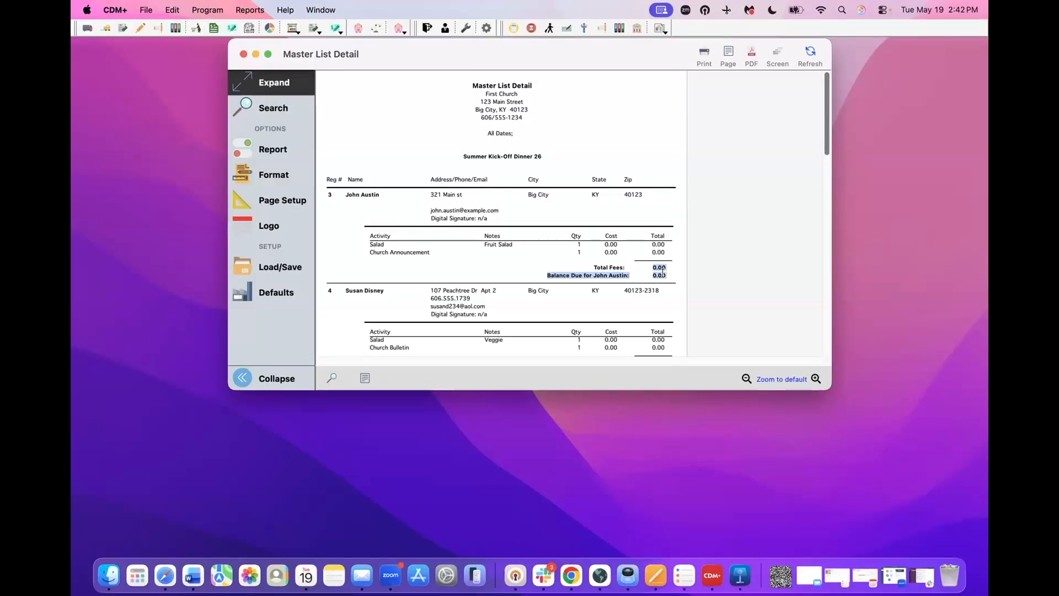
{"action": "left_click", "coordinate": [241, 53]}
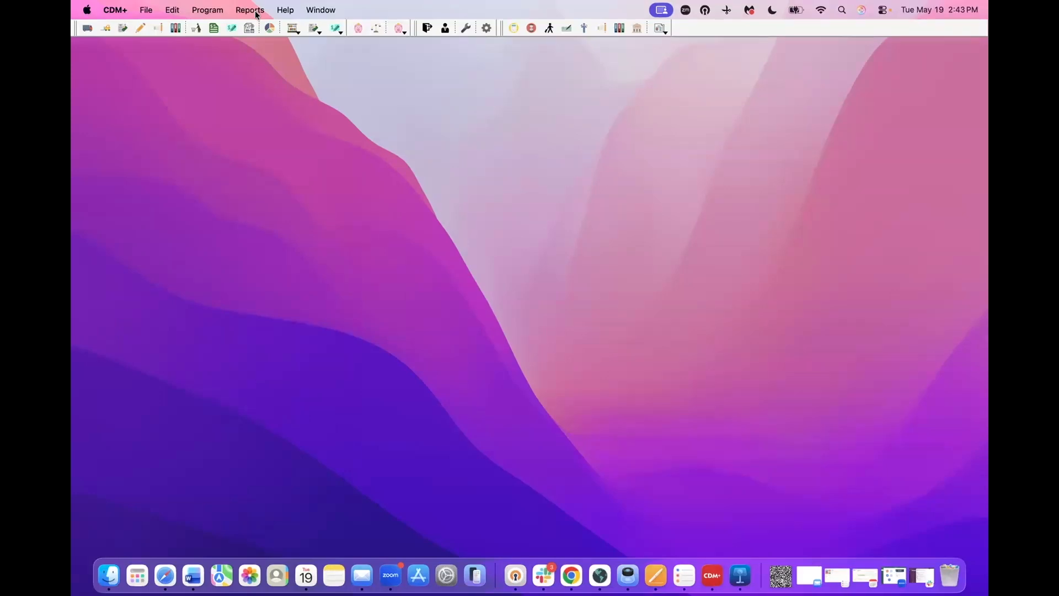
- Navigate to Reports > Event Registration Reports > Listings and Exports
{"action": "left_click", "coordinate": [251, 10]}
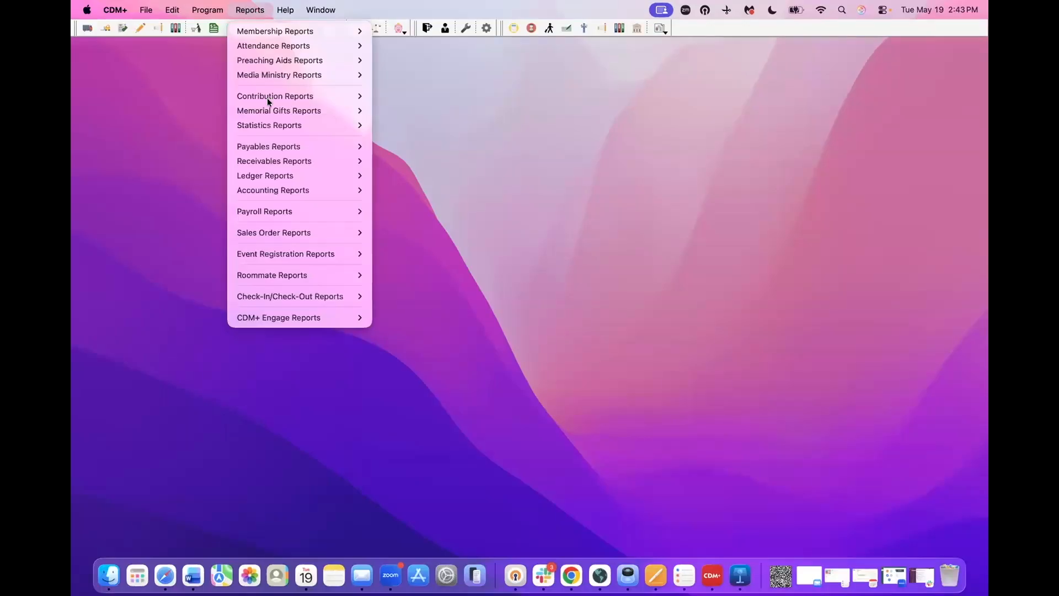
{"action": "mouse_move", "coordinate": [308, 253]}
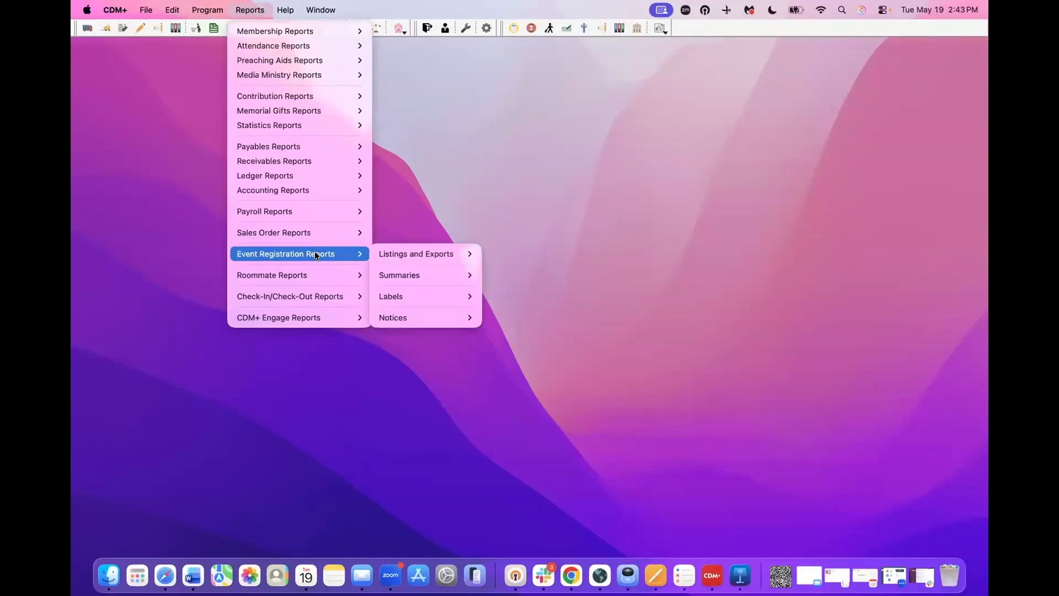
{"action": "mouse_move", "coordinate": [424, 258]}
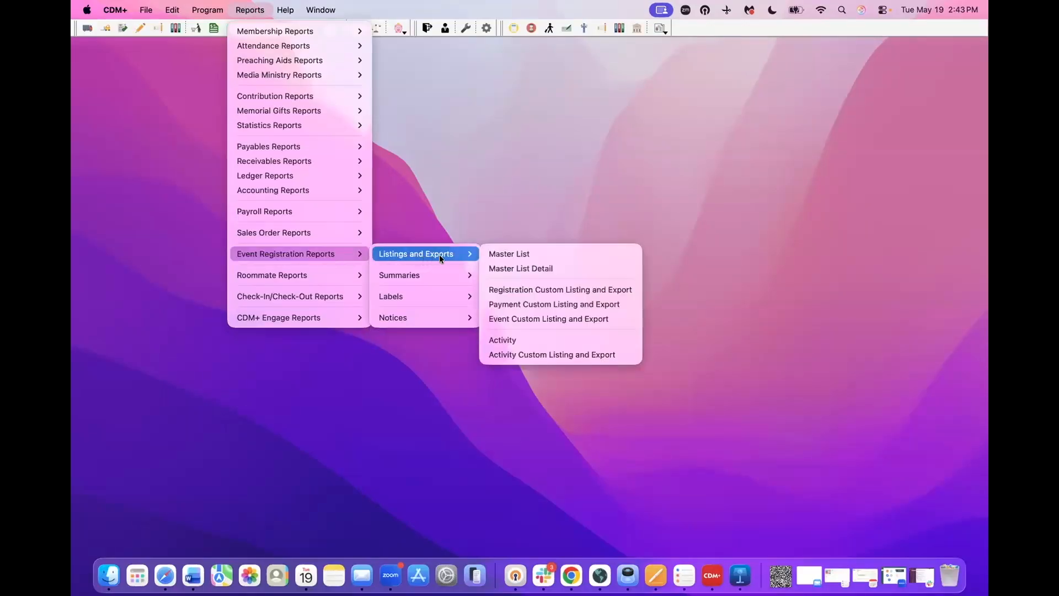
- Open Activity Custom Listing and Export for Summer Kick-Off Dinner 26 and go to its Columns setup
{"action": "left_click", "coordinate": [536, 355]}
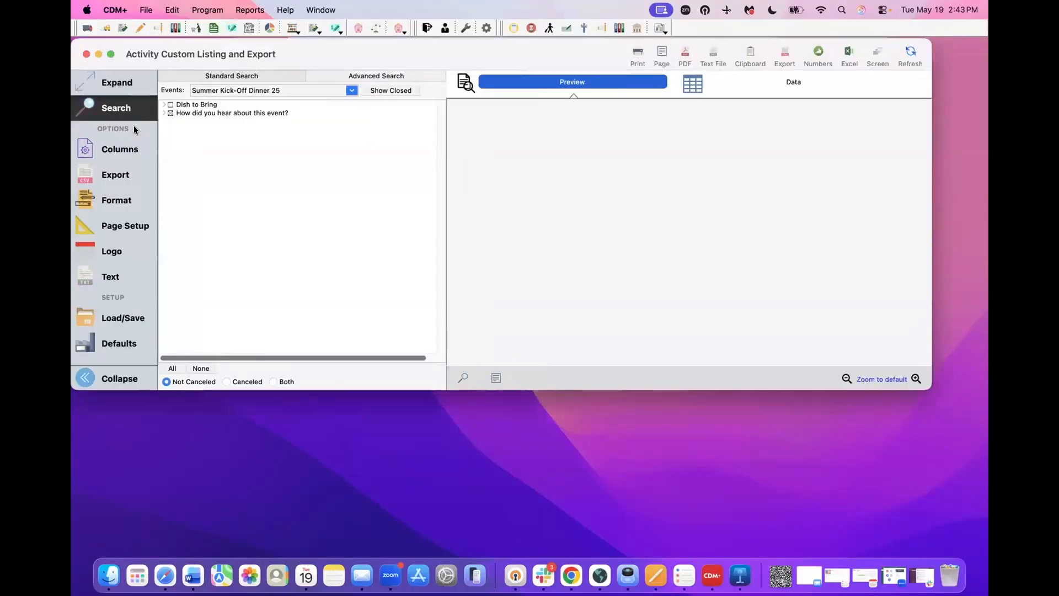
{"action": "left_click", "coordinate": [349, 90]}
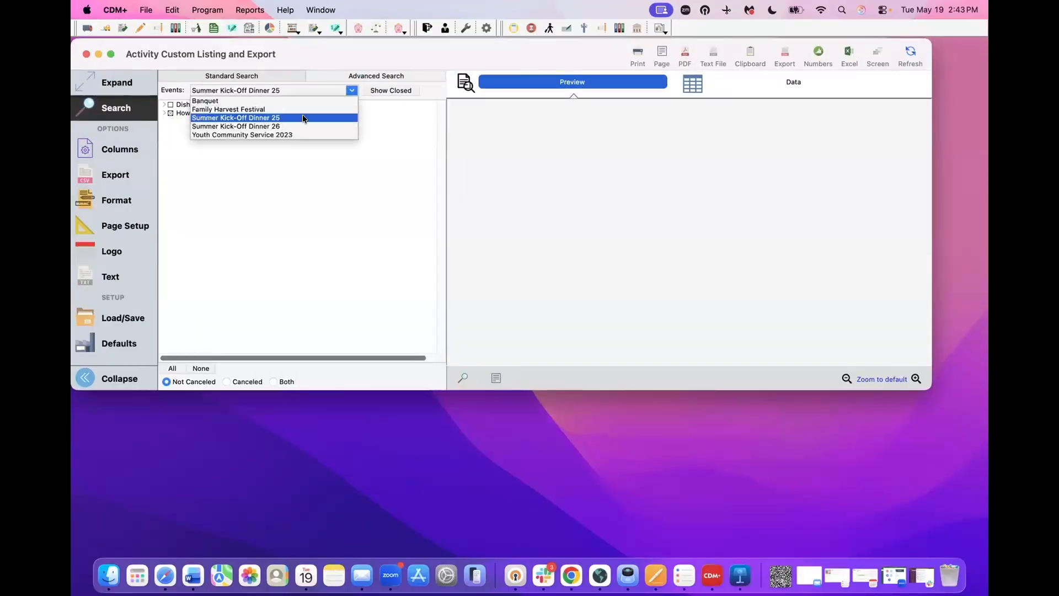
{"action": "left_click", "coordinate": [252, 126]}
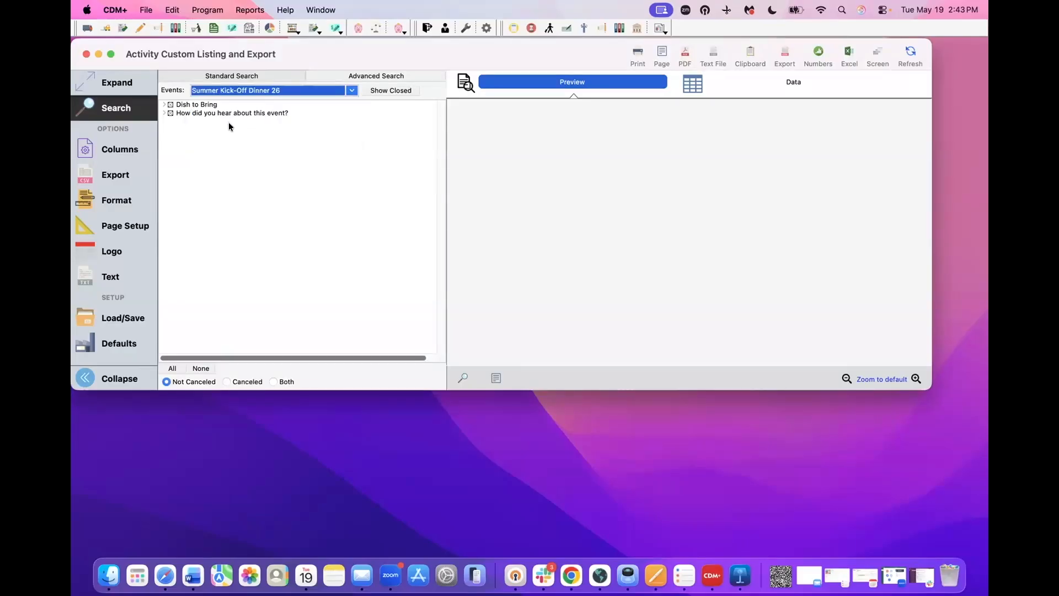
{"action": "left_click", "coordinate": [169, 112]}
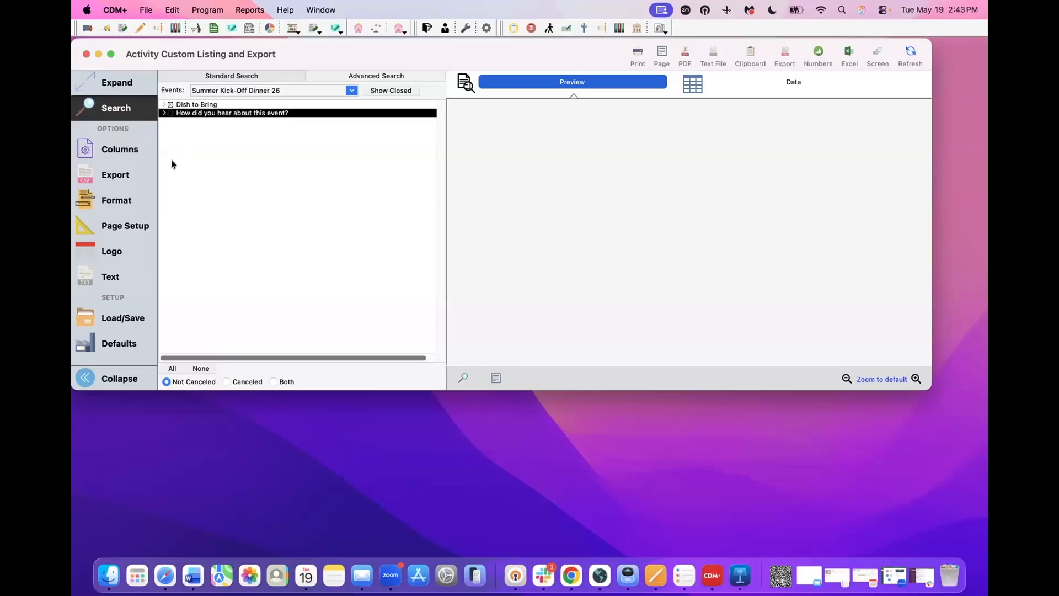
{"action": "left_click", "coordinate": [121, 151]}
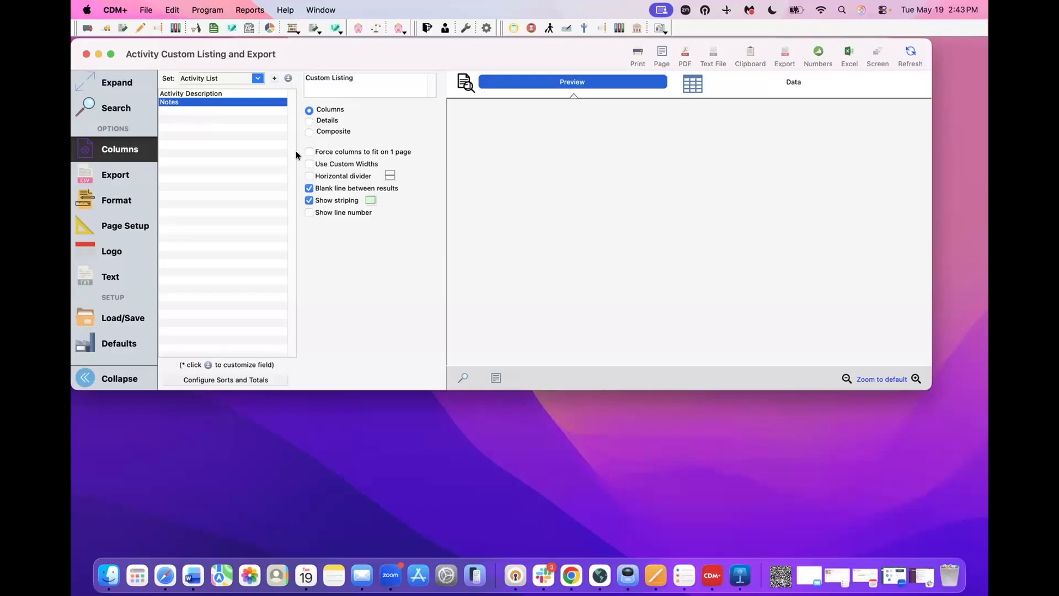
- Sort by Activity Description with subtotals and preview the Dessert, Salad and Side groups
{"action": "left_click", "coordinate": [259, 379]}
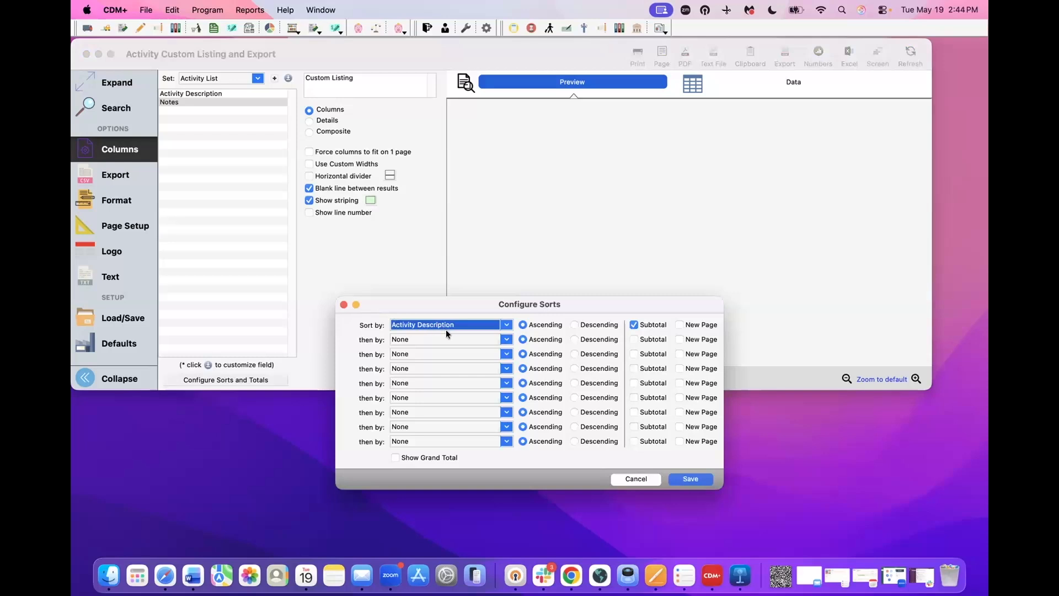
{"action": "left_click", "coordinate": [694, 478]}
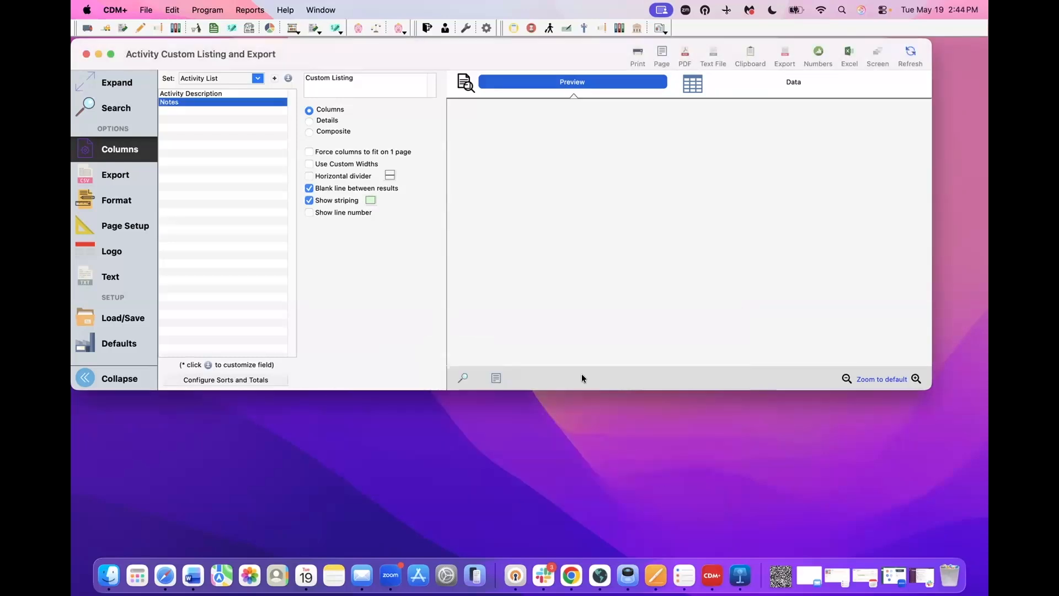
{"action": "left_click", "coordinate": [906, 48]}
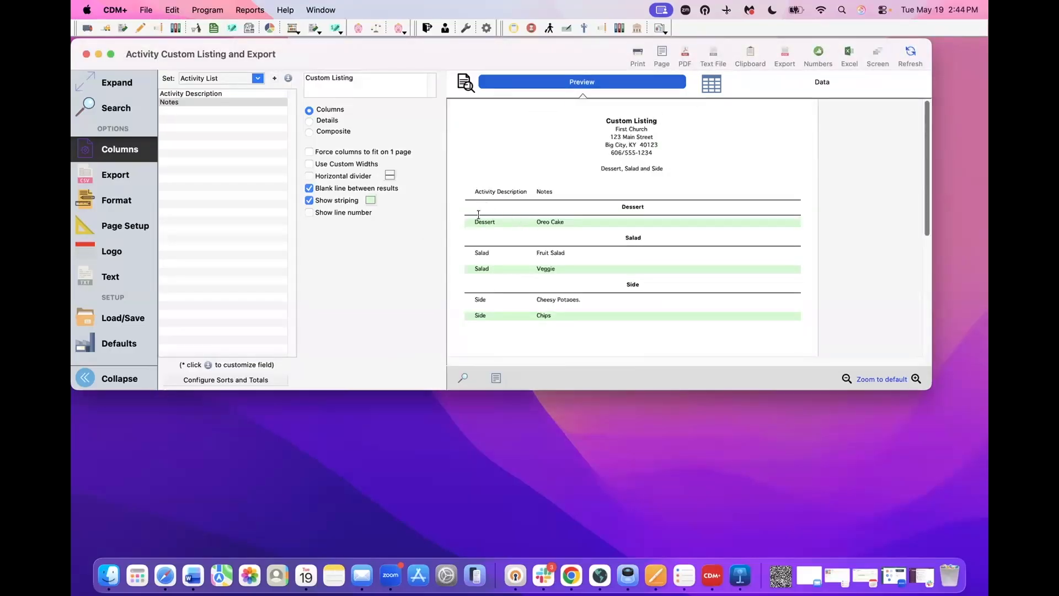
{"action": "double_click", "coordinate": [479, 221]}
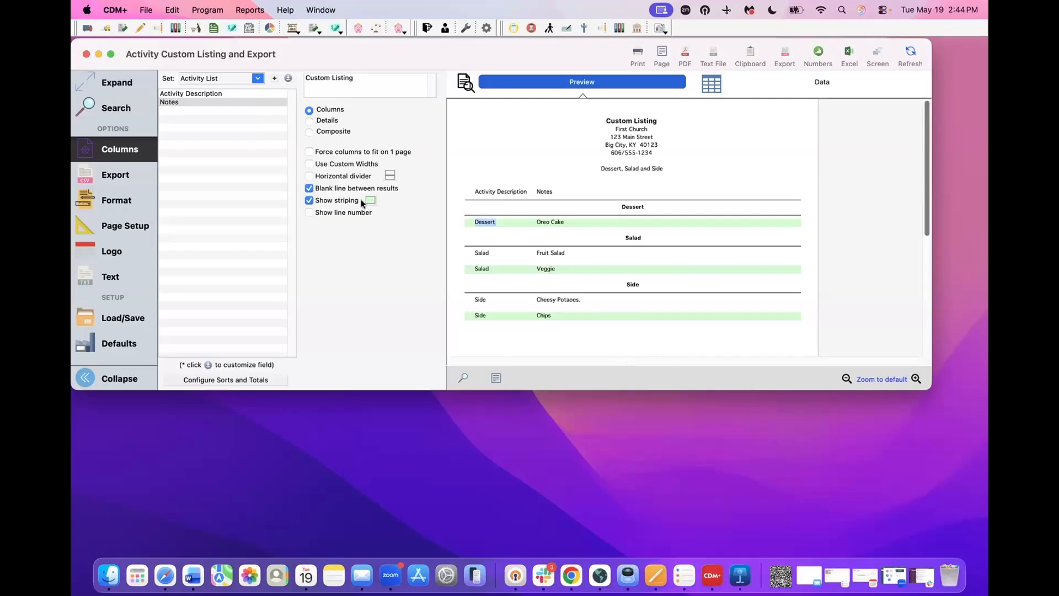
- Change which custom question the listing reports on in the event criteria
{"action": "left_click", "coordinate": [119, 109]}
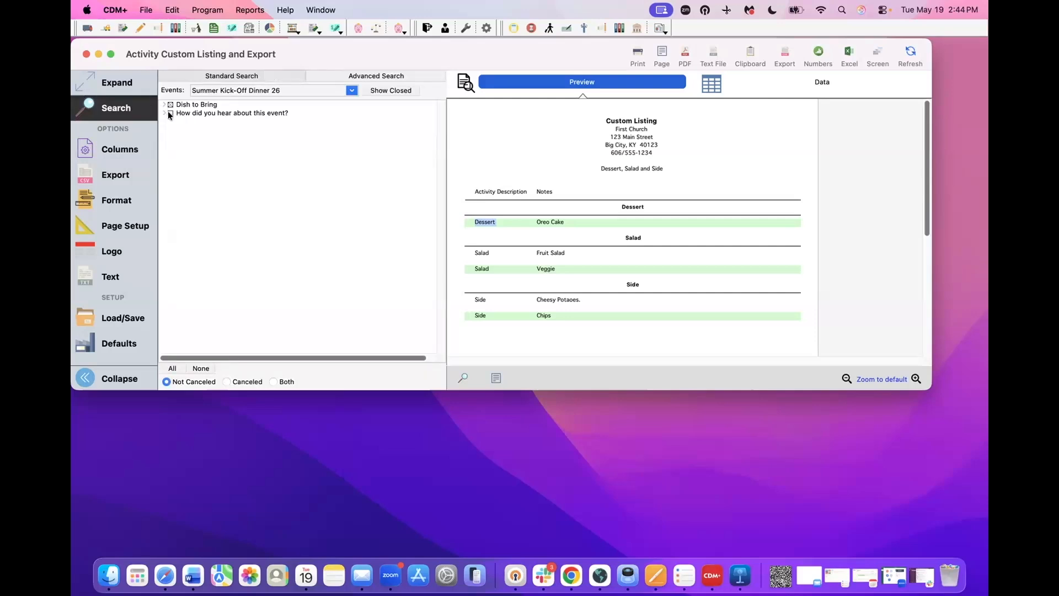
{"action": "left_click", "coordinate": [167, 111]}
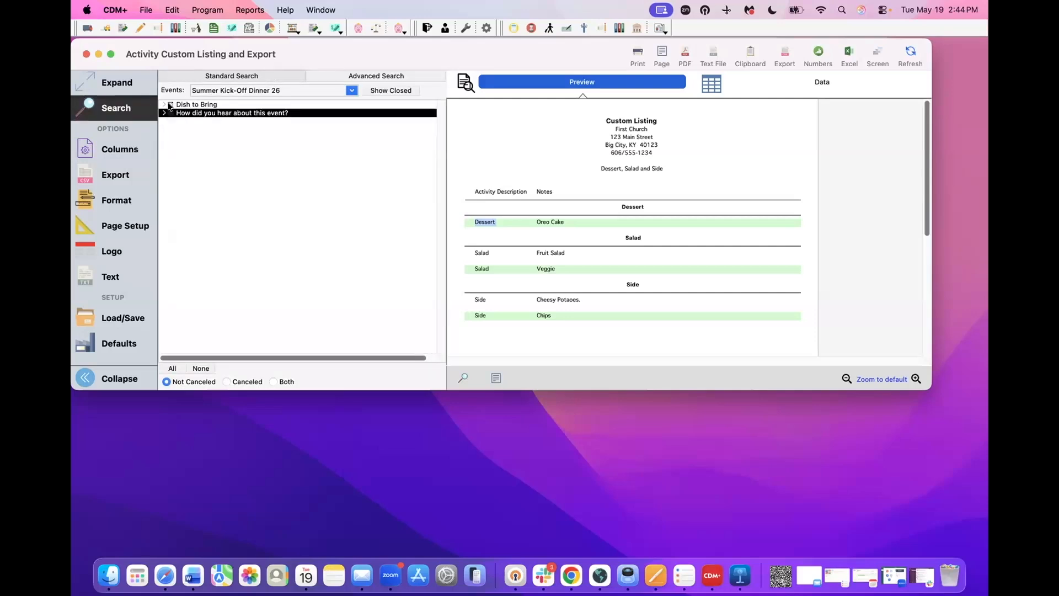
{"action": "left_click", "coordinate": [170, 105]}
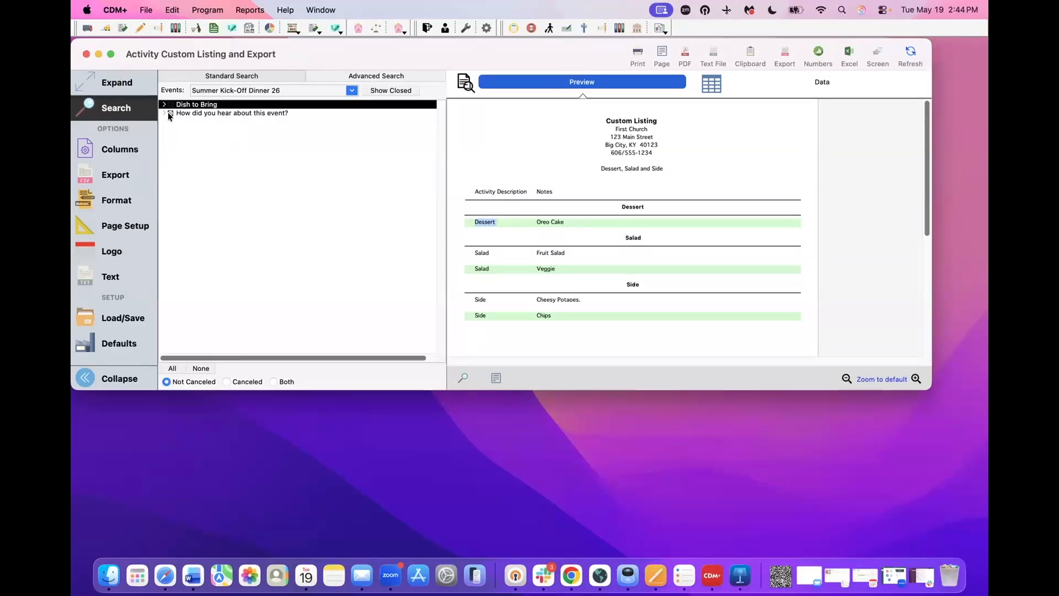
{"action": "left_click", "coordinate": [105, 150]}
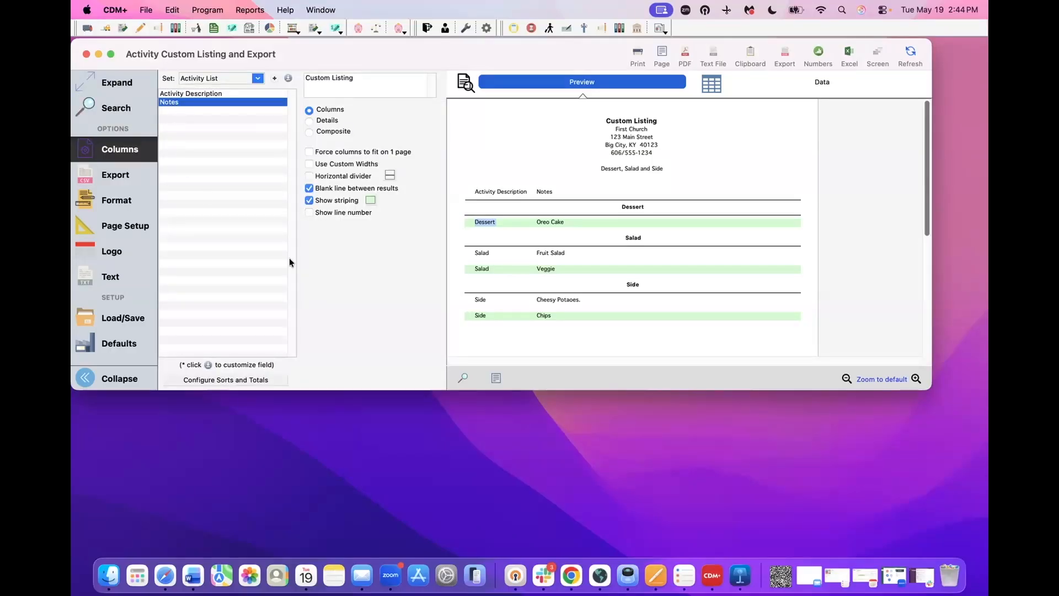
- Re-save the Activity Description sort with subtotals, refresh, and scroll through the referral-source groups
{"action": "left_click", "coordinate": [263, 382]}
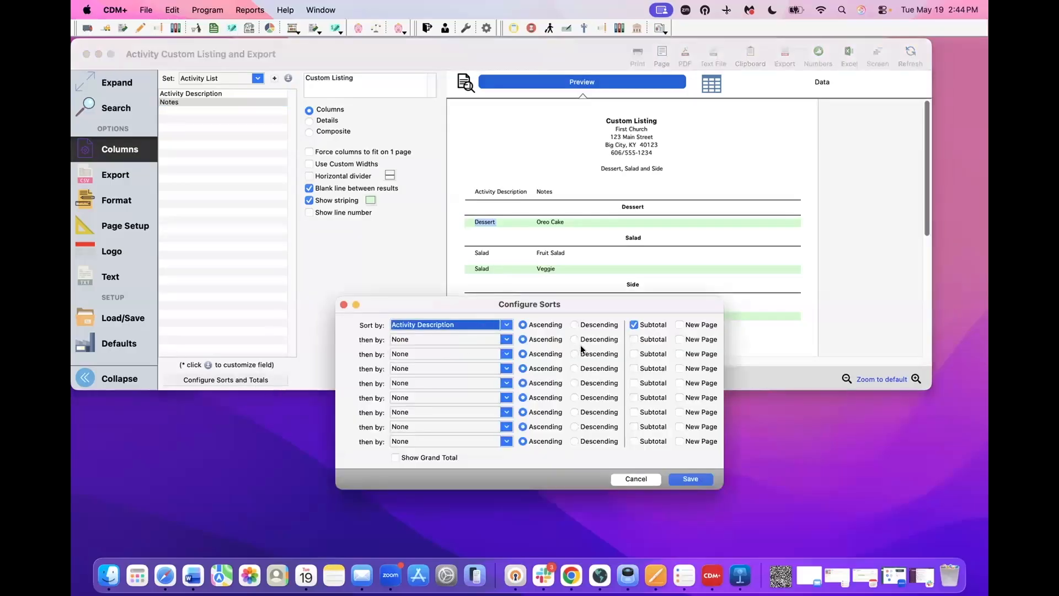
{"action": "left_click", "coordinate": [693, 478]}
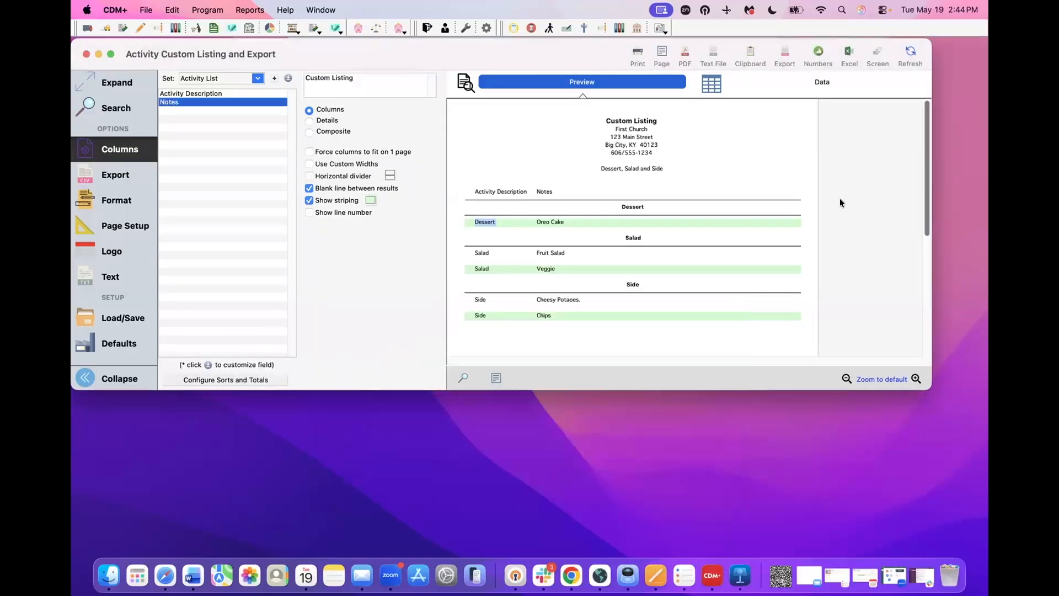
{"action": "left_click", "coordinate": [910, 52]}
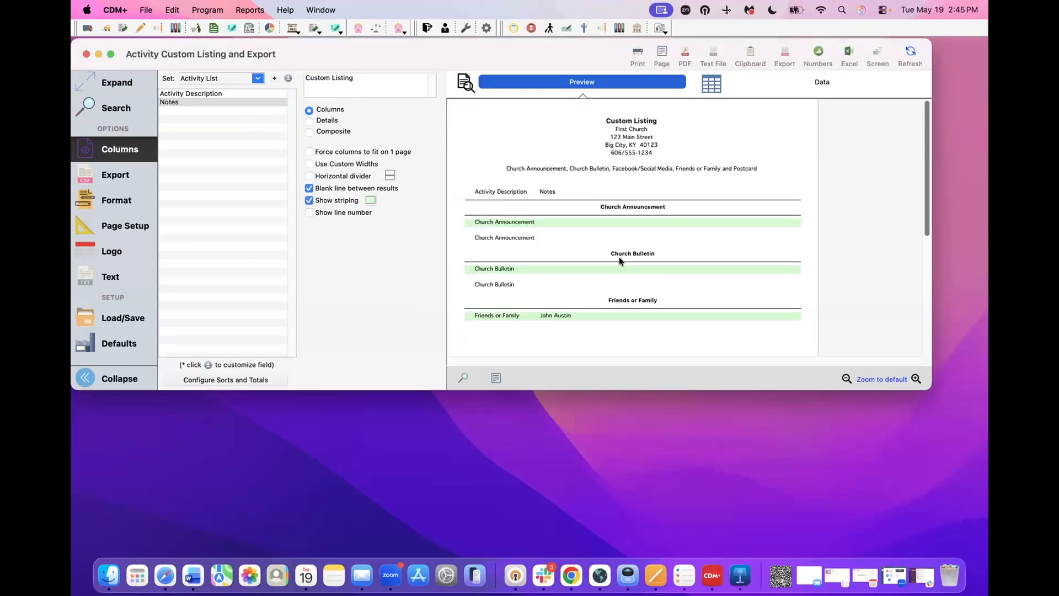
{"action": "scroll", "coordinate": [619, 260], "scroll_direction": "down", "scroll_amount": 1}
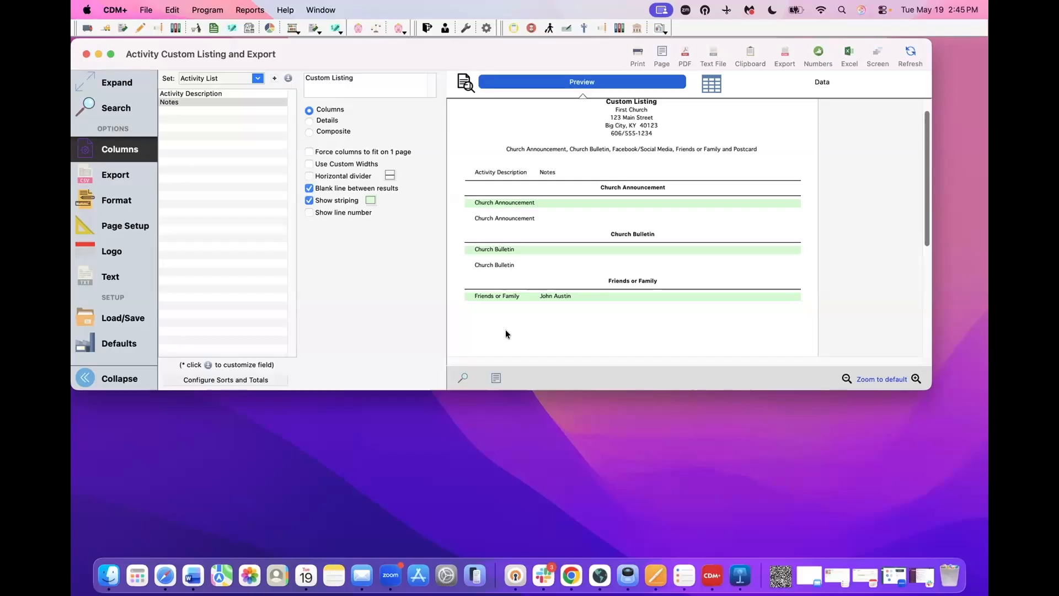
{"action": "scroll", "coordinate": [560, 313], "scroll_direction": "down", "scroll_amount": 5}
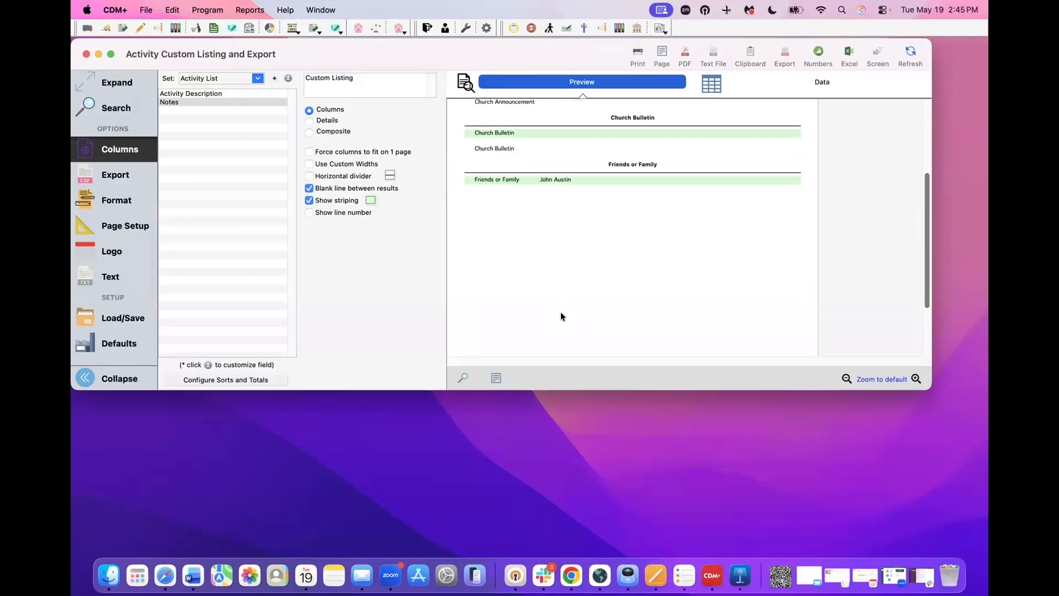
{"action": "scroll", "coordinate": [561, 316], "scroll_direction": "up", "scroll_amount": 1}
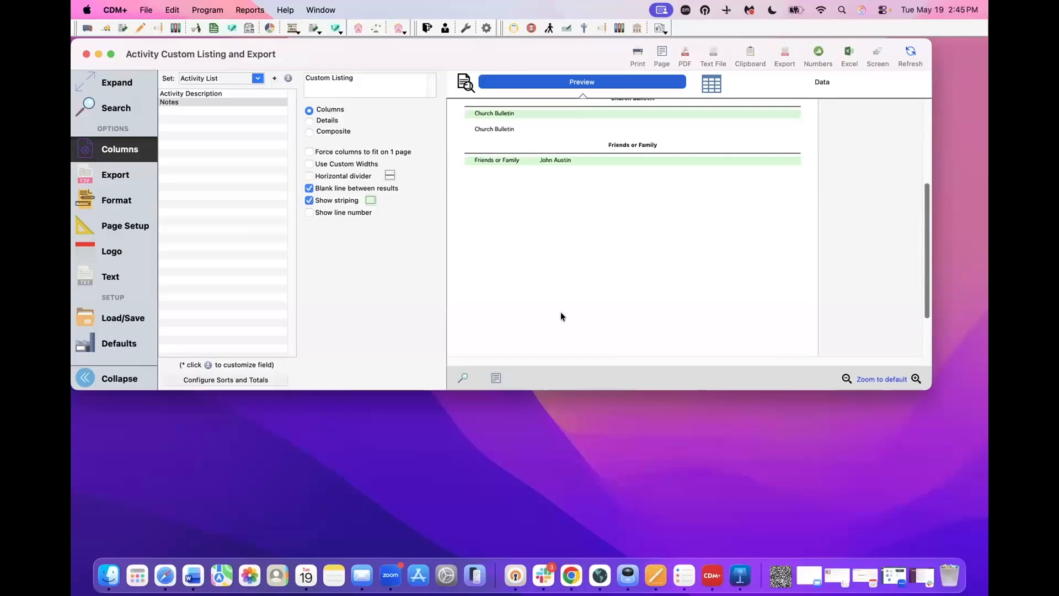
{"action": "scroll", "coordinate": [560, 314], "scroll_direction": "up", "scroll_amount": 7}
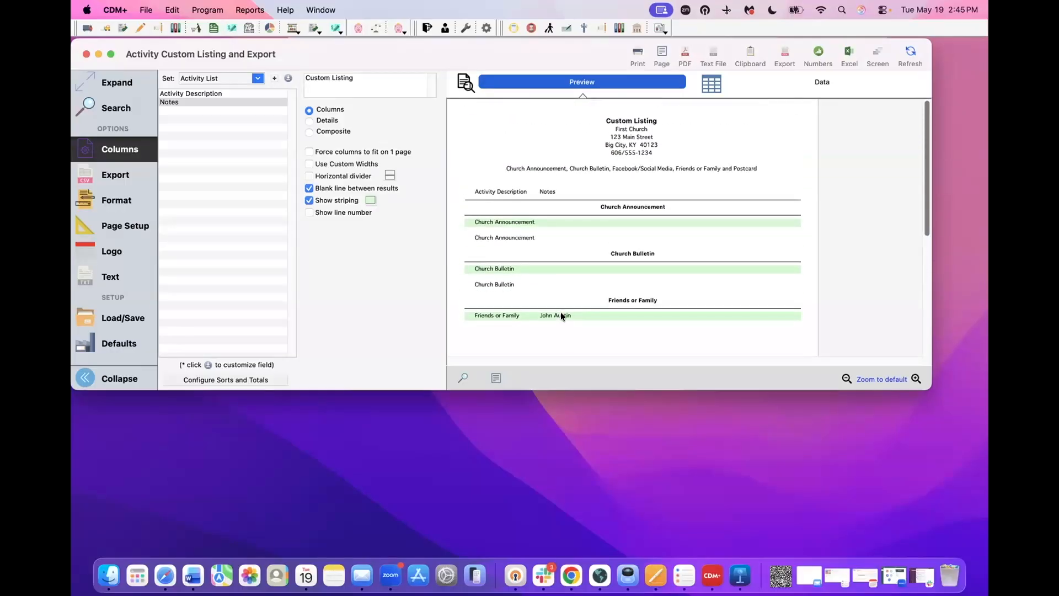
{"action": "scroll", "coordinate": [560, 316], "scroll_direction": "down", "scroll_amount": 2}
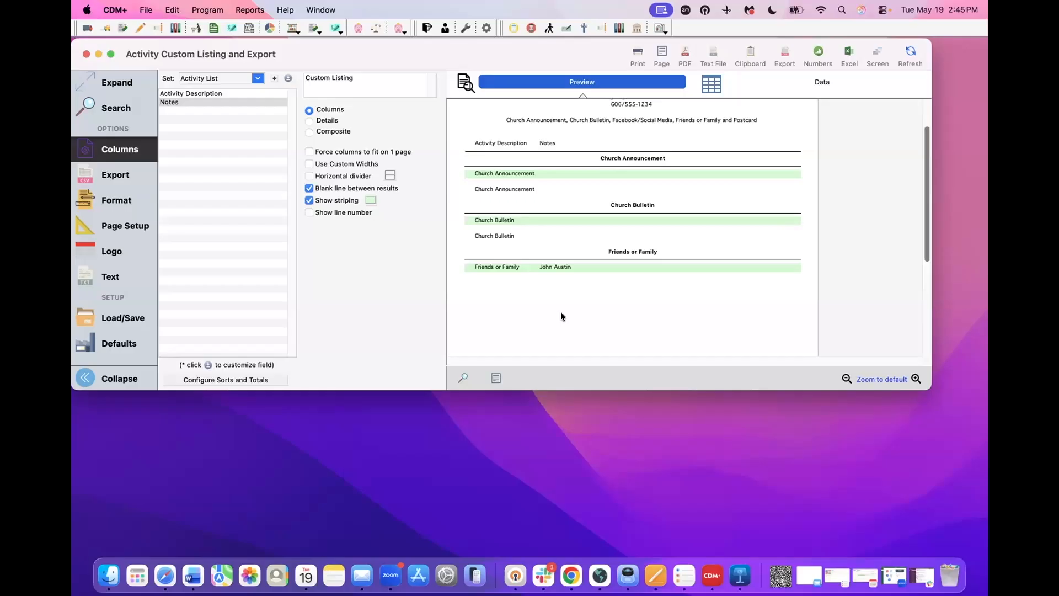
- Close the activity listing and open Notices > Registration Emails for Summer Kick-Off Dinner 26
{"action": "left_click", "coordinate": [85, 53]}
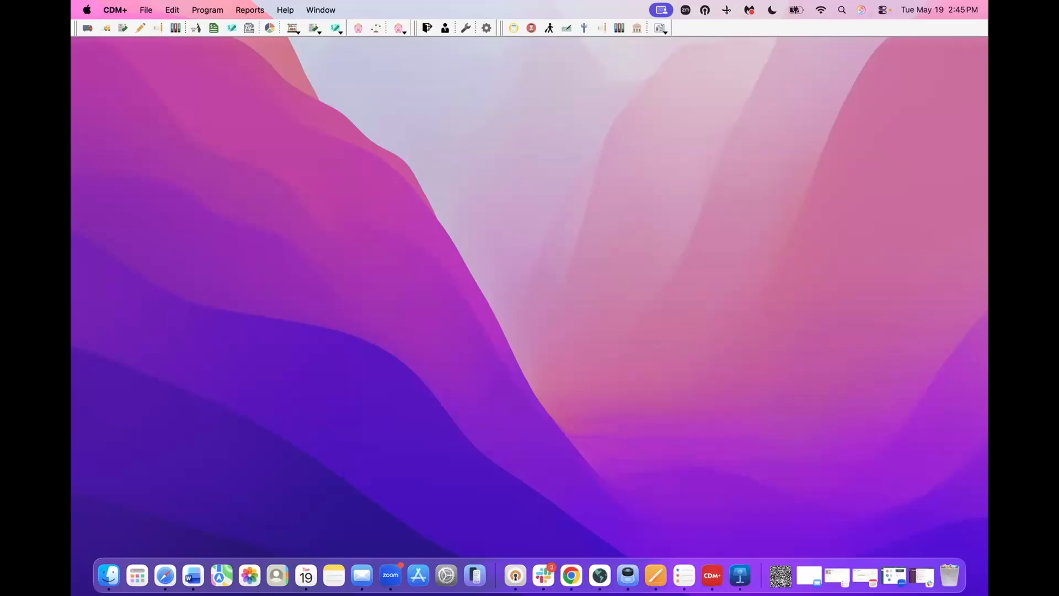
{"action": "left_click", "coordinate": [260, 11]}
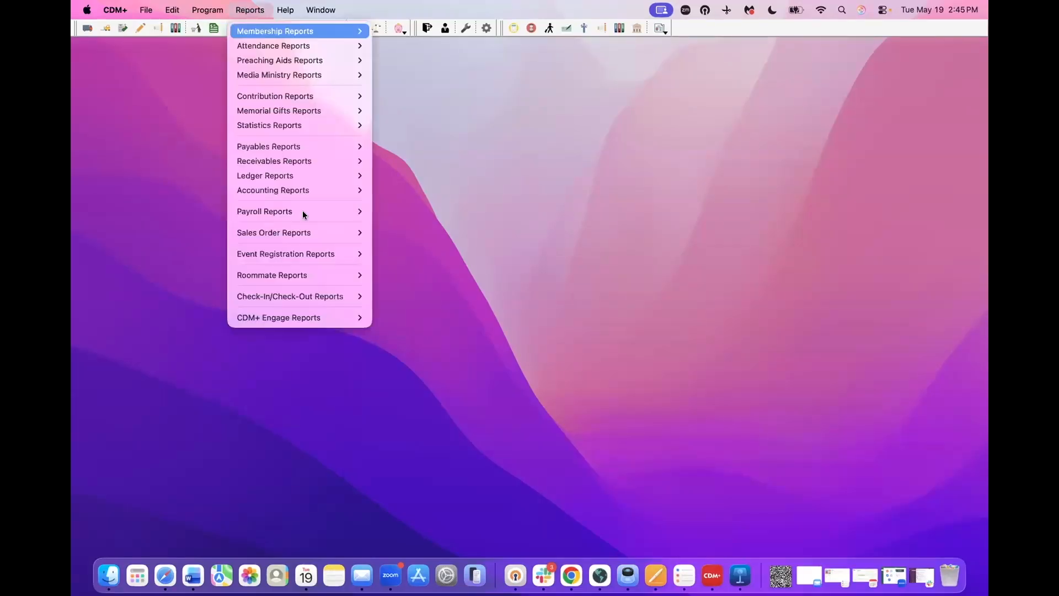
{"action": "mouse_move", "coordinate": [313, 254]}
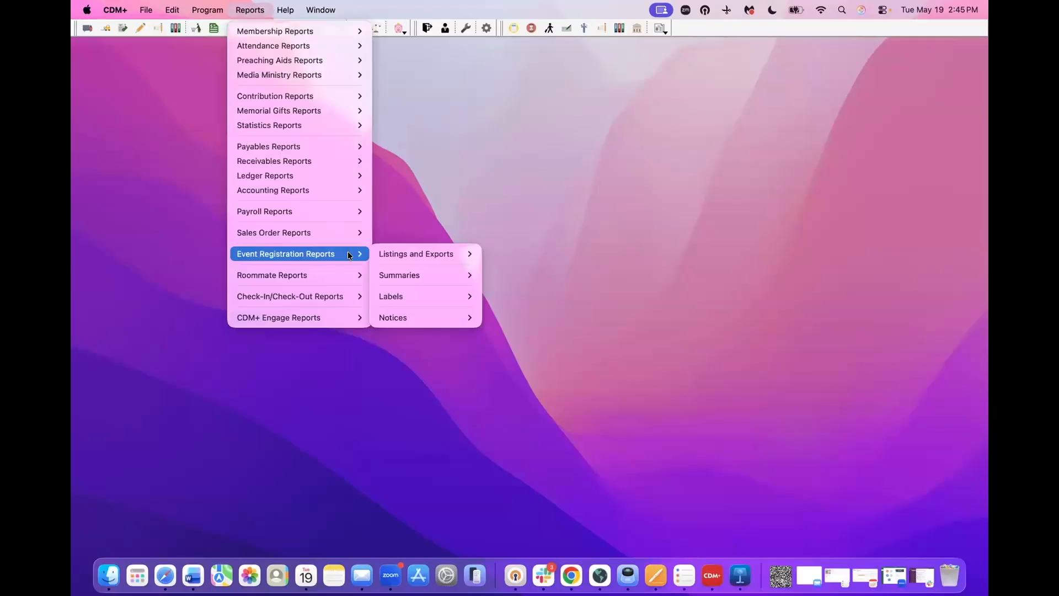
{"action": "mouse_move", "coordinate": [419, 321]}
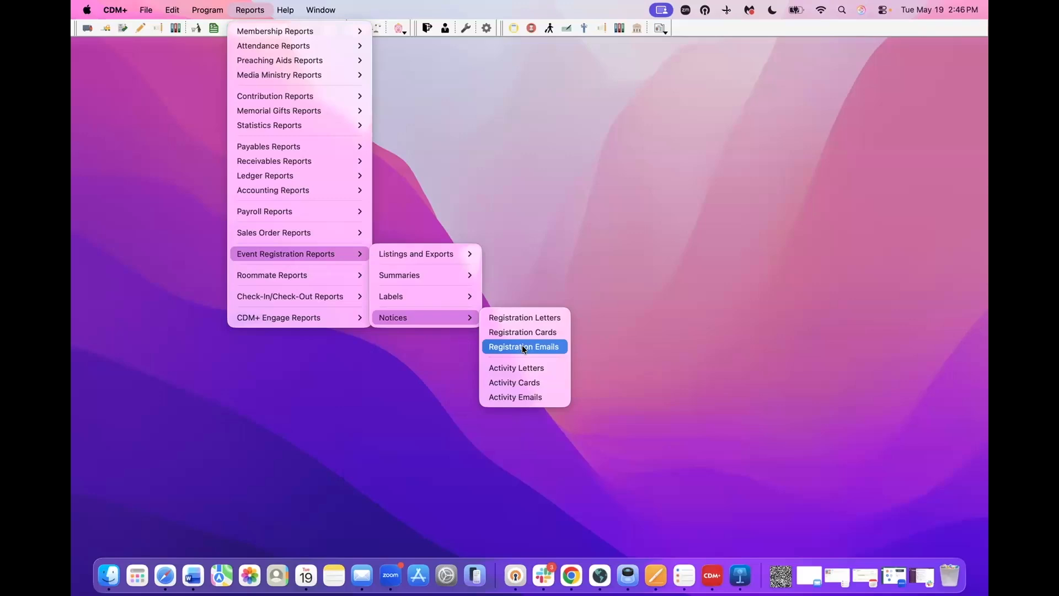
{"action": "left_click", "coordinate": [522, 346]}
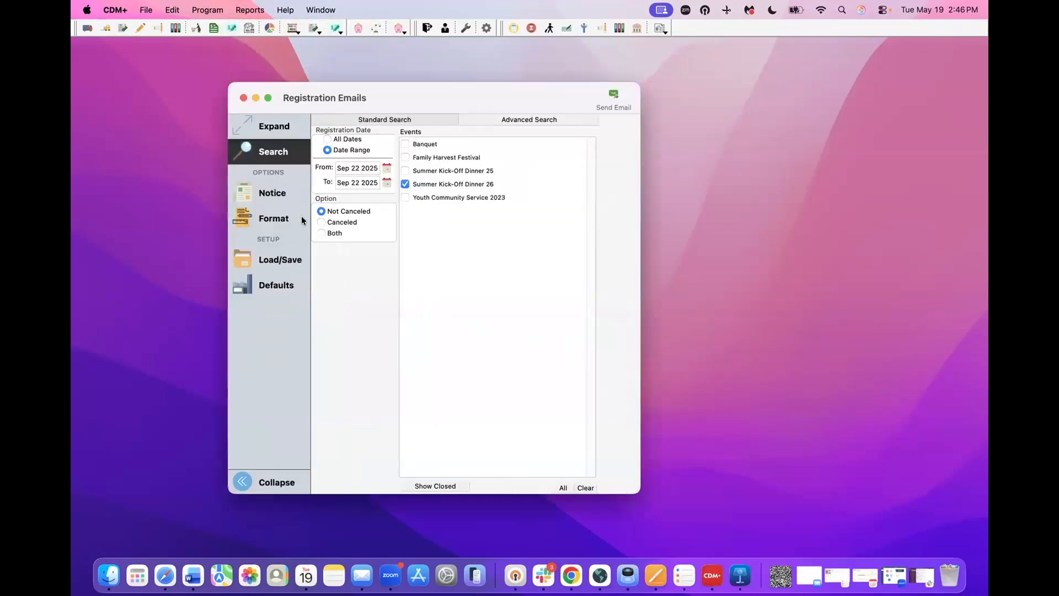
- Choose the Summer Kick-Off Reminder notice for the email, then close the Registration Emails window
{"action": "left_click", "coordinate": [271, 194]}
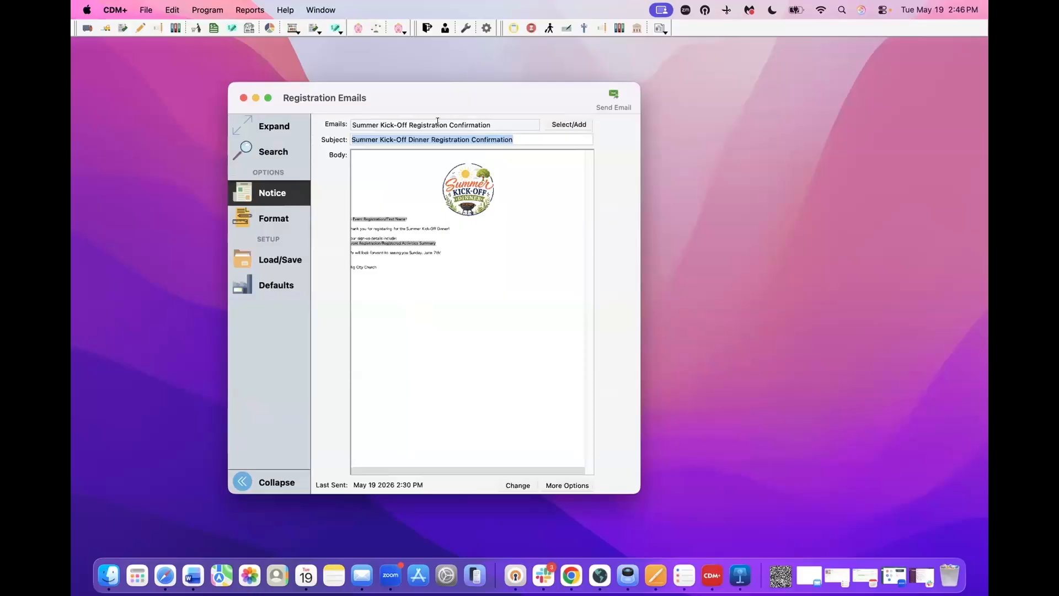
{"action": "left_click", "coordinate": [557, 123]}
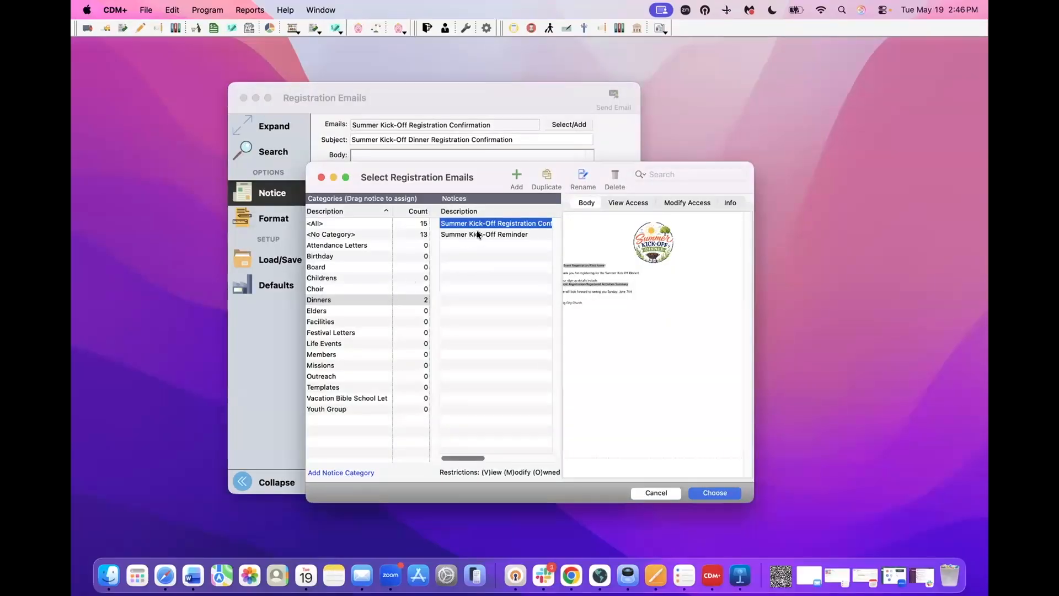
{"action": "left_click", "coordinate": [474, 234]}
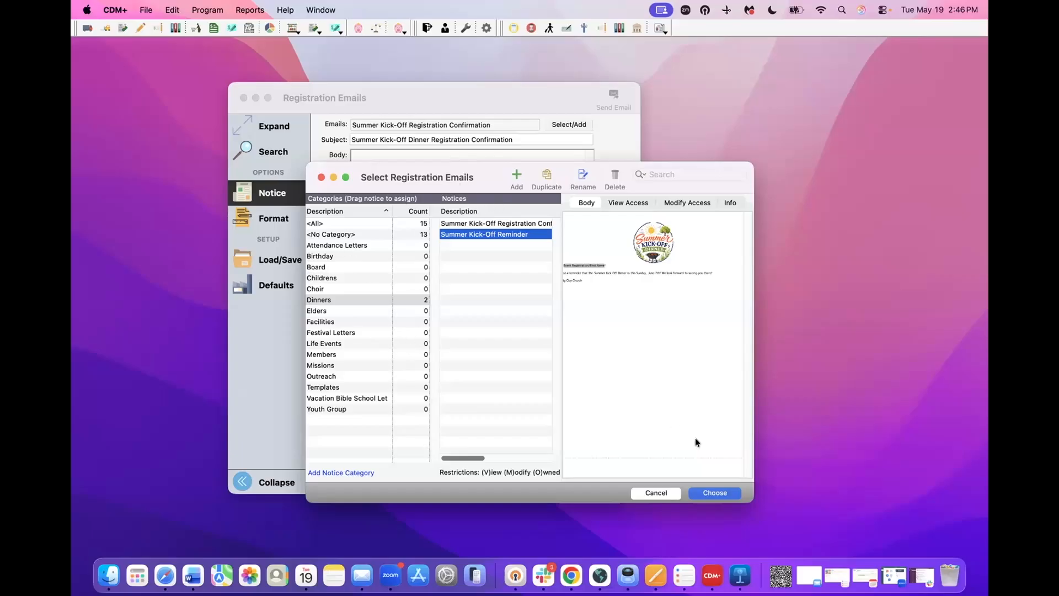
{"action": "left_click", "coordinate": [713, 493]}
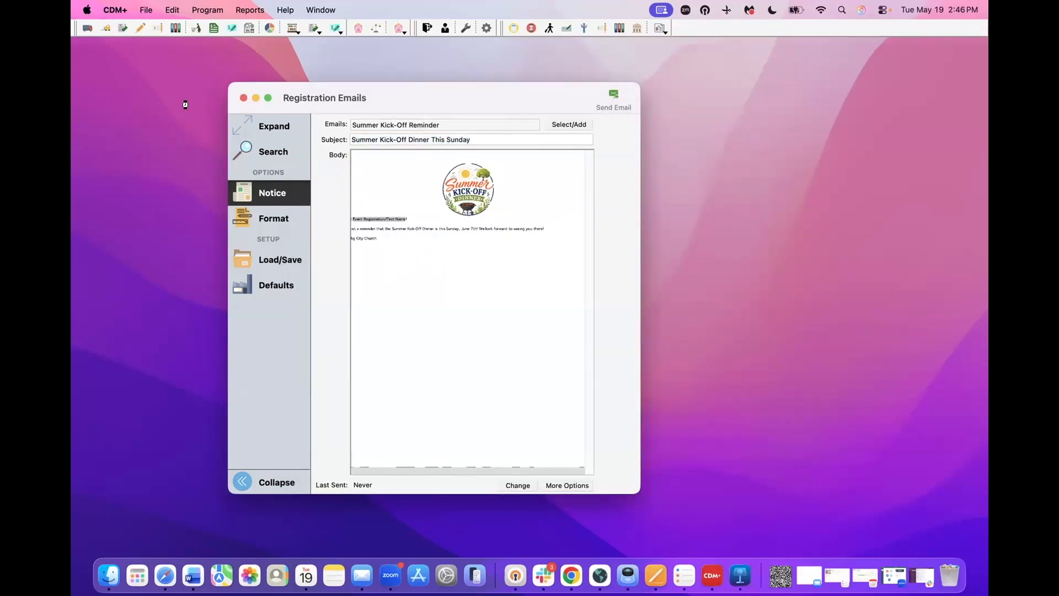
{"action": "left_click", "coordinate": [244, 98]}
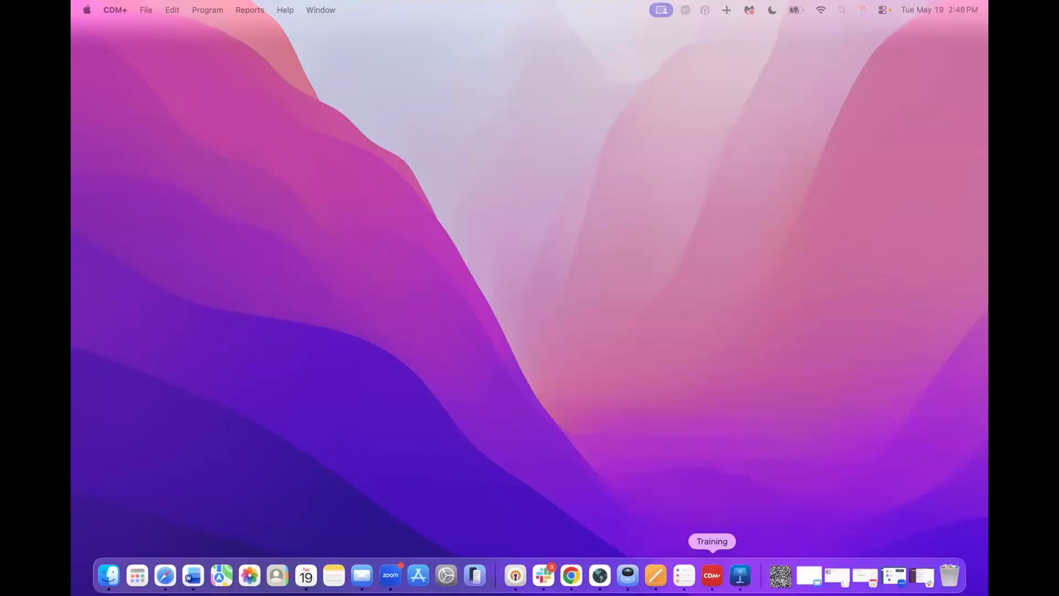
- Bring CDM+ forward and open CDM+ > Preferences > CDM+ System
{"action": "left_click", "coordinate": [712, 575]}
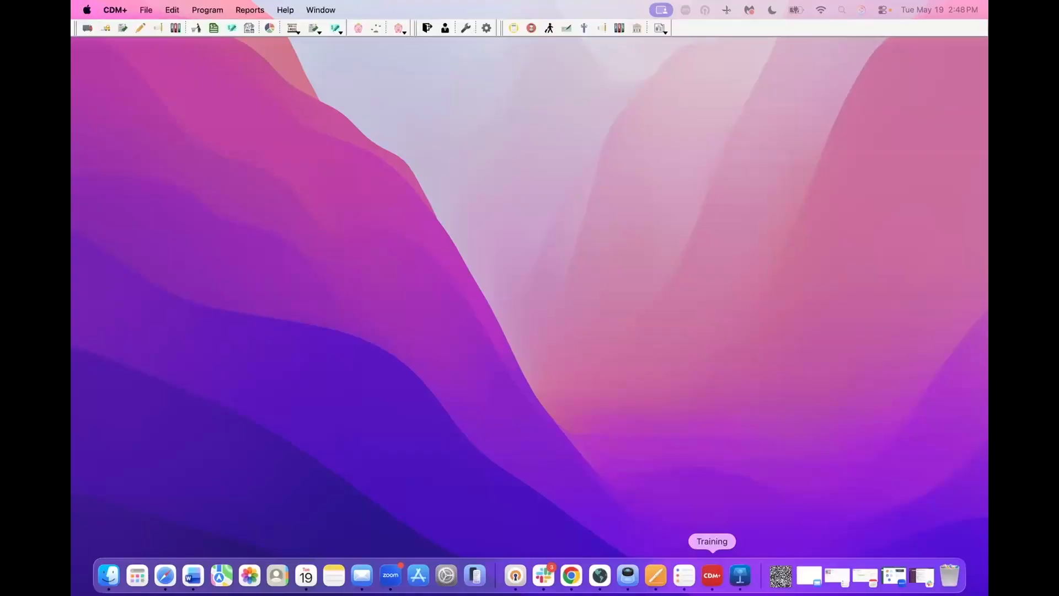
{"action": "left_click", "coordinate": [117, 11]}
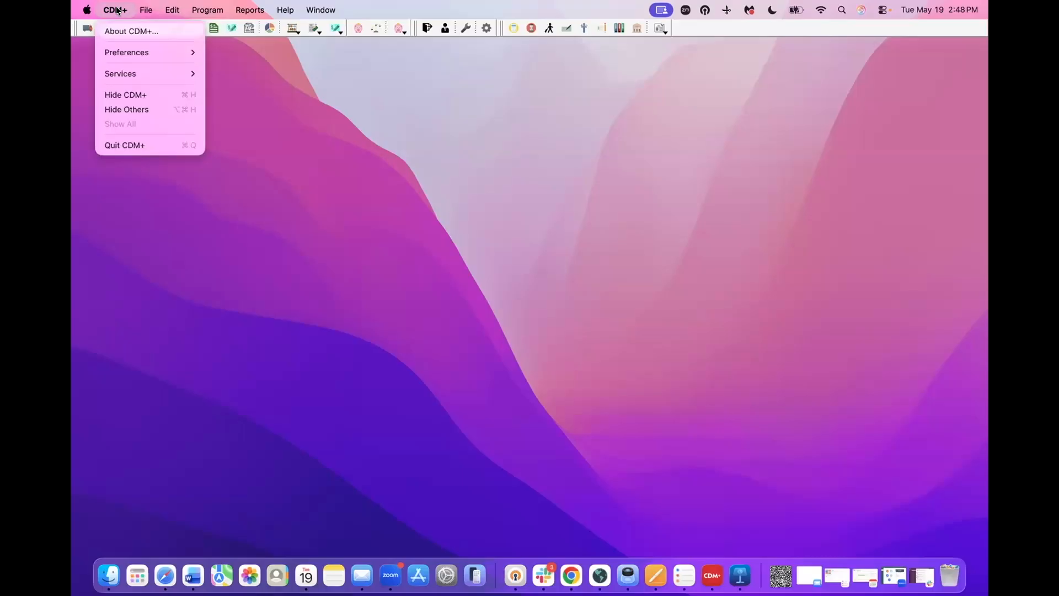
{"action": "mouse_move", "coordinate": [121, 50]}
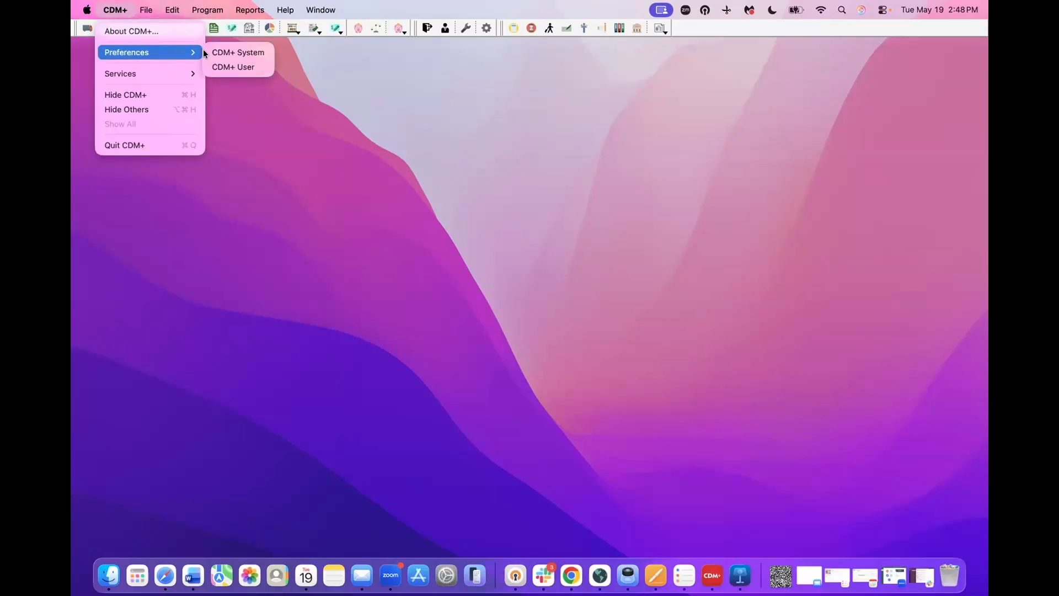
{"action": "left_click", "coordinate": [234, 53]}
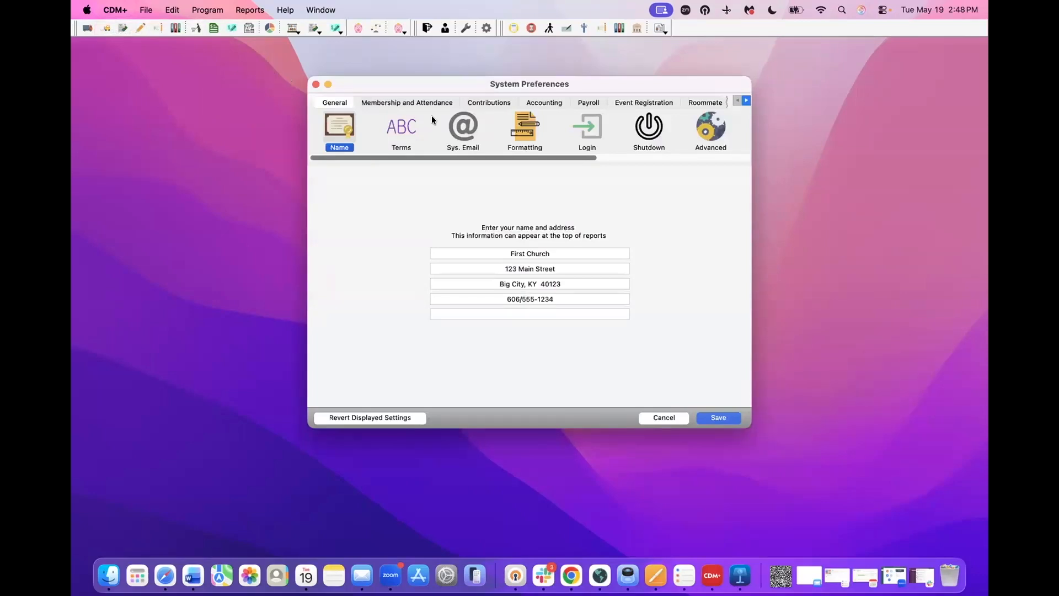
- Under Formatting, keep the default phone format (###) ###-#### and save the preferences
{"action": "left_click", "coordinate": [530, 132]}
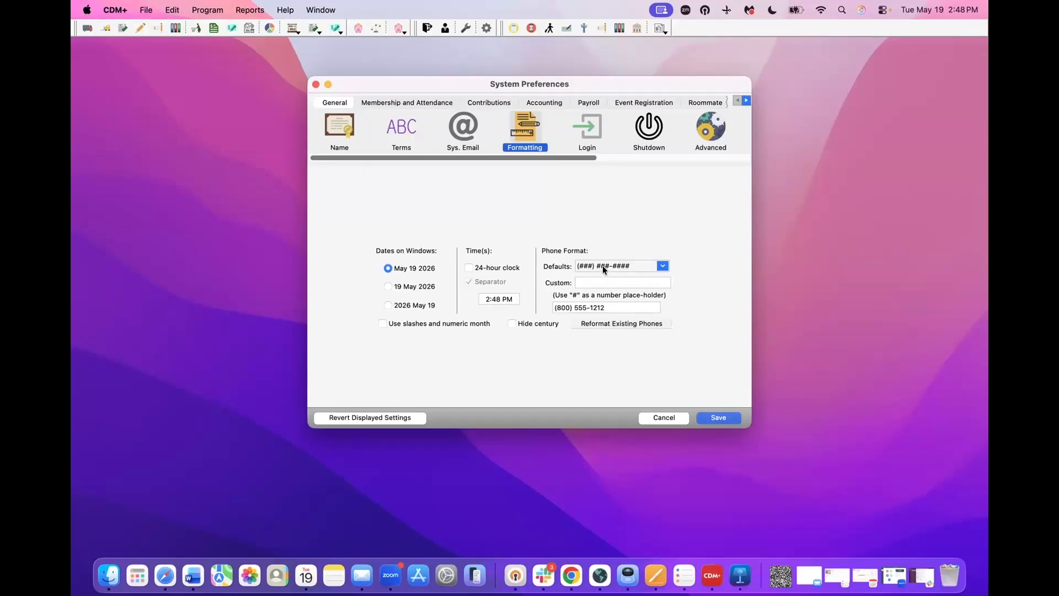
{"action": "left_click", "coordinate": [656, 264]}
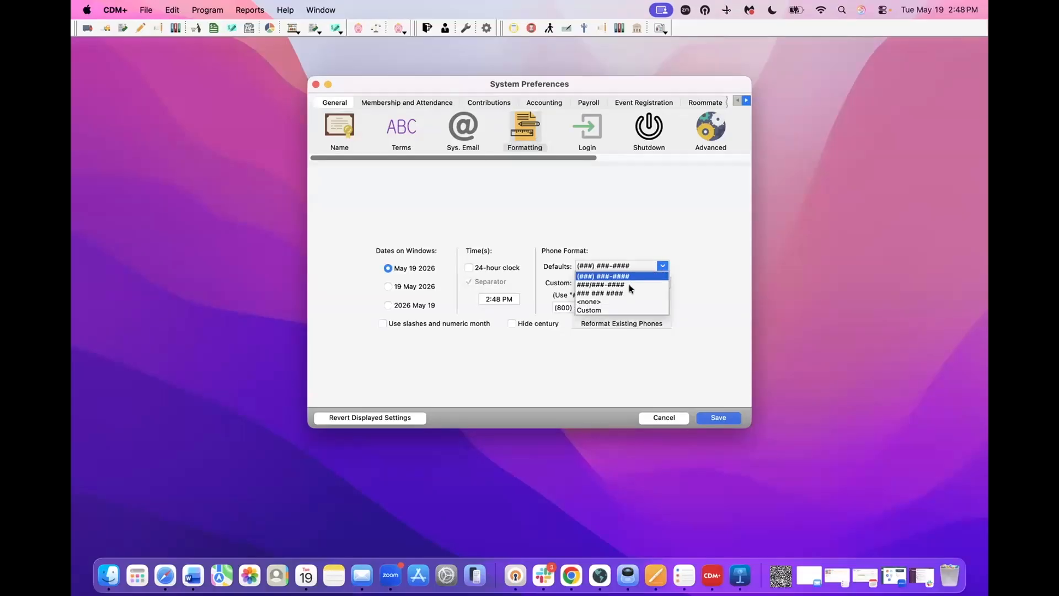
{"action": "left_click", "coordinate": [657, 267]}
{"action": "left_click", "coordinate": [732, 416]}
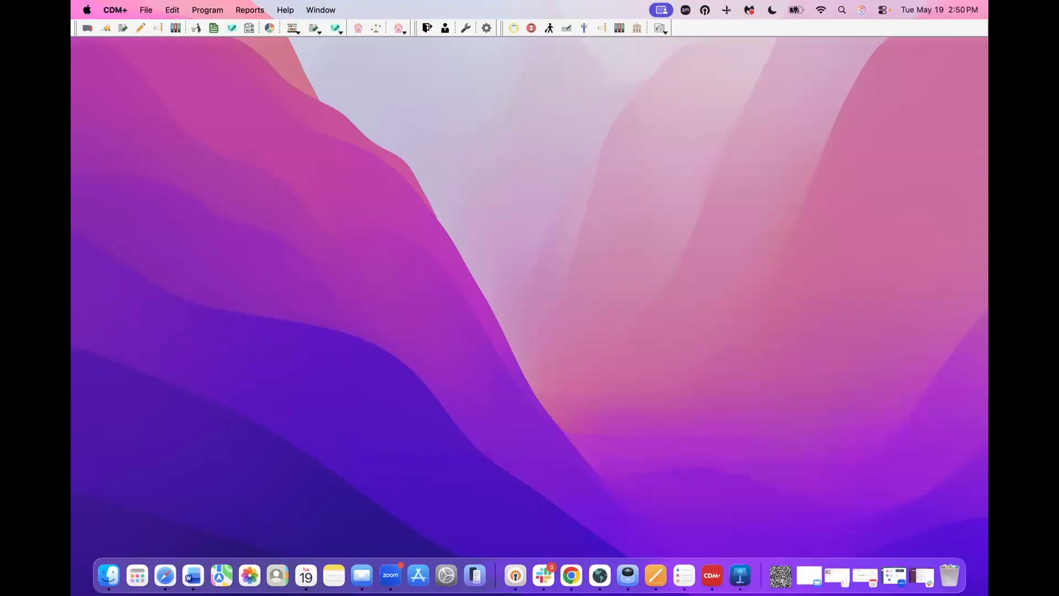